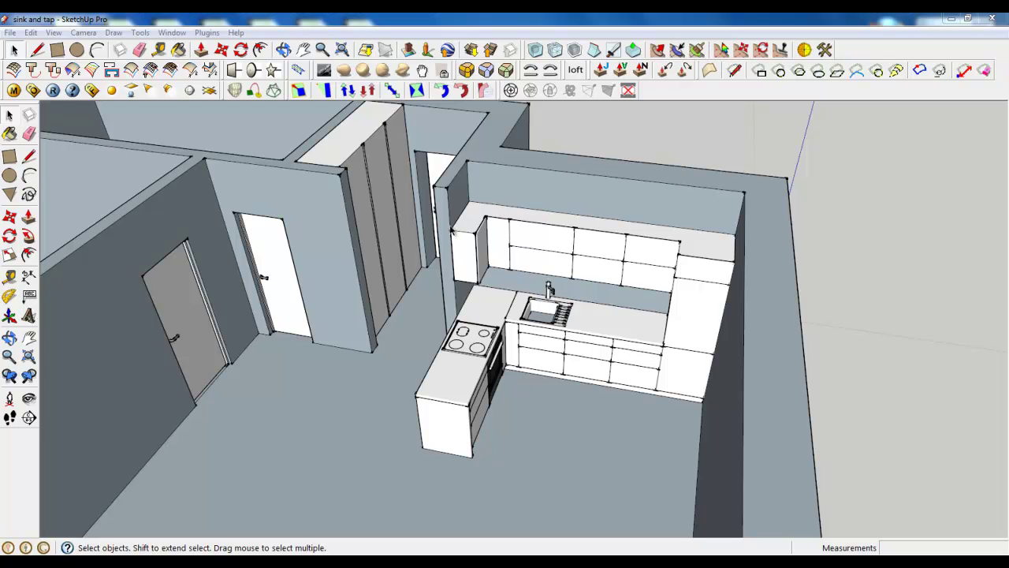
Open the kitchen group for editing and select the front face of the wall cabinet's end unit beside the doorway.
{"action": "left_click", "coordinate": [458, 253]}
{"action": "scroll", "coordinate": [457, 253], "scroll_direction": "up", "scroll_amount": 1}
{"action": "scroll", "coordinate": [574, 340], "scroll_direction": "down", "scroll_amount": 1}
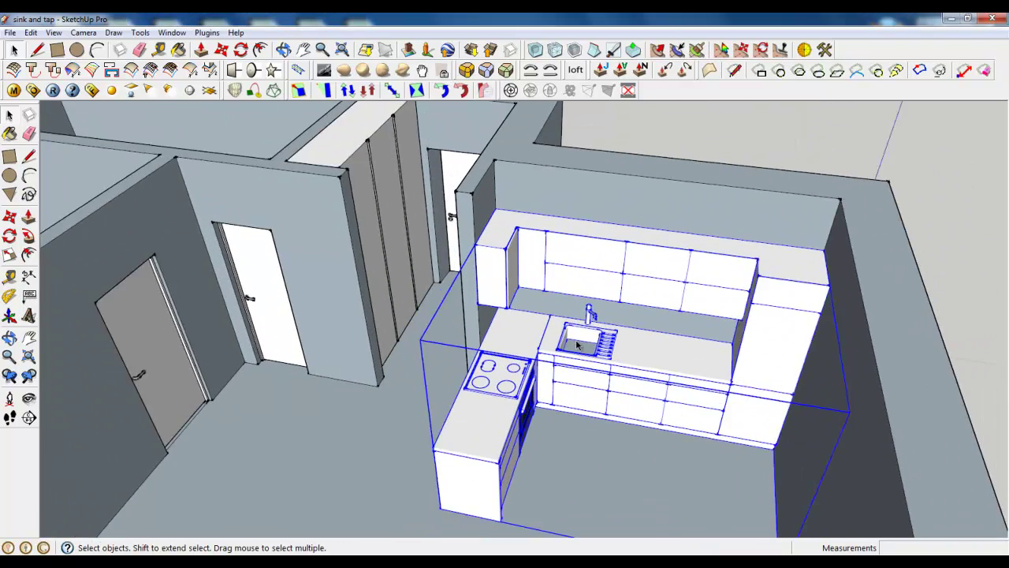
{"action": "middle_click_drag", "start_coordinate": [577, 343], "coordinate": [521, 355]}
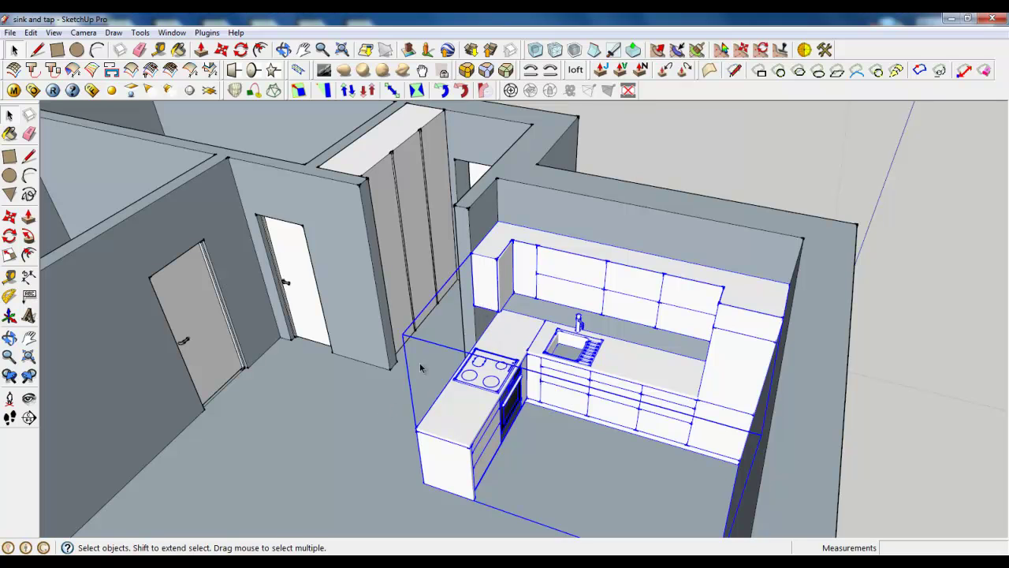
{"action": "scroll", "coordinate": [472, 267], "scroll_direction": "up", "scroll_amount": 5}
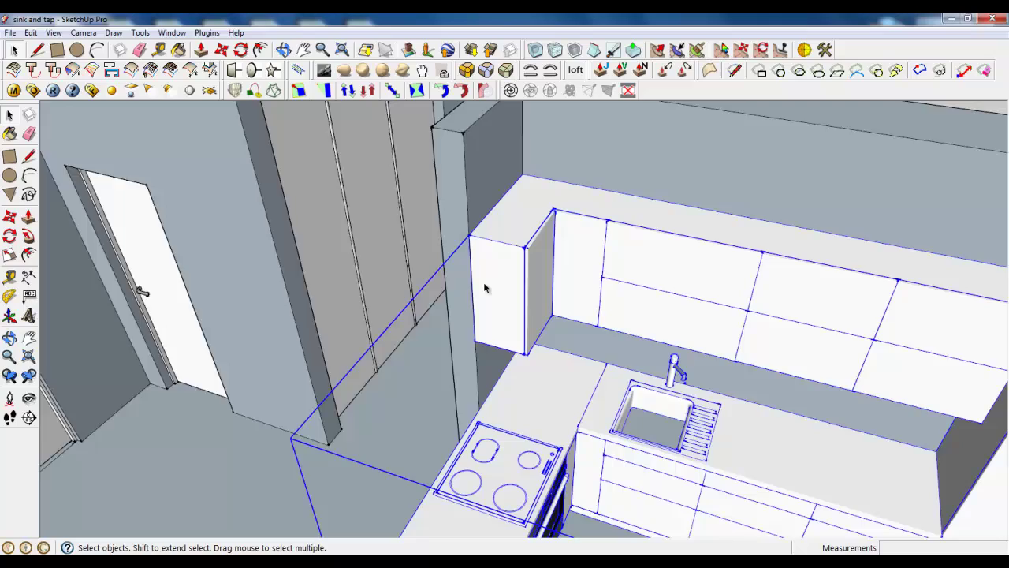
{"action": "double_click", "coordinate": [490, 291]}
{"action": "left_click", "coordinate": [491, 290]}
{"action": "middle_click_drag", "start_coordinate": [502, 311], "coordinate": [505, 314]}
{"action": "scroll", "coordinate": [516, 312], "scroll_direction": "down", "scroll_amount": 6}
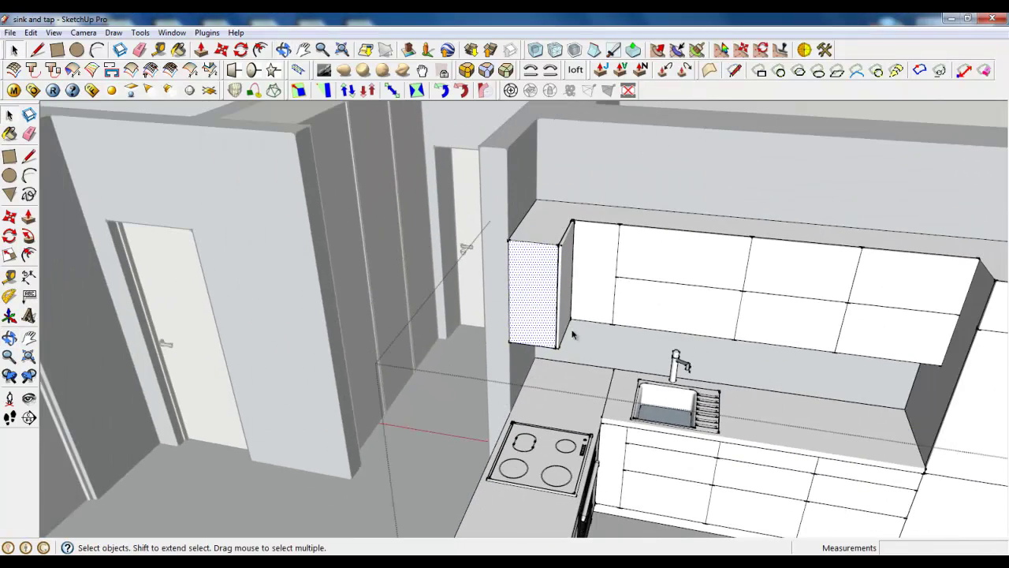
Draw a 250 mm horizontal line on the selected cabinet face, just above its lower edge.
{"action": "left_click", "coordinate": [38, 49]}
{"action": "scroll", "coordinate": [543, 317], "scroll_direction": "up", "scroll_amount": 4}
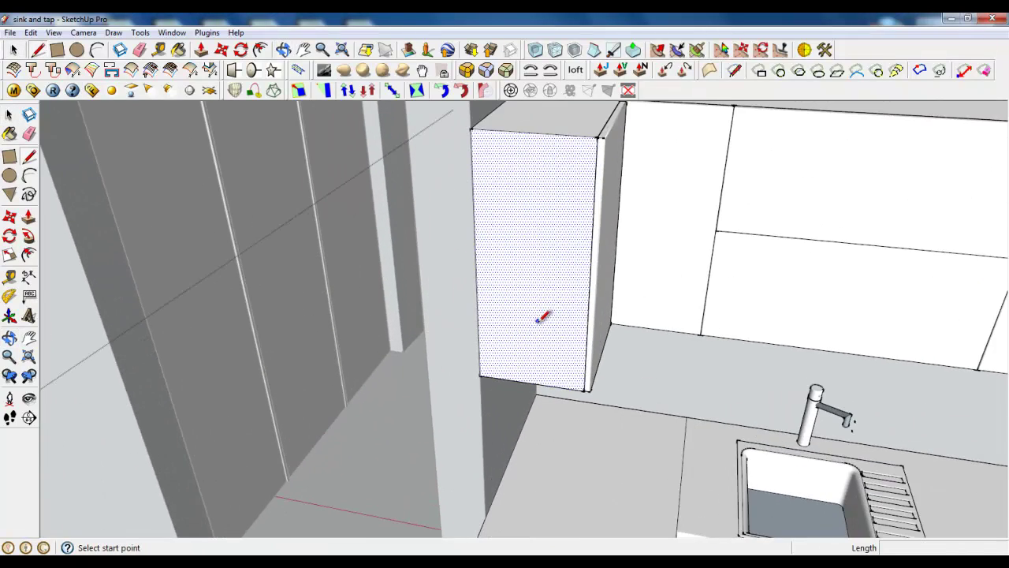
{"action": "left_click", "coordinate": [484, 355]}
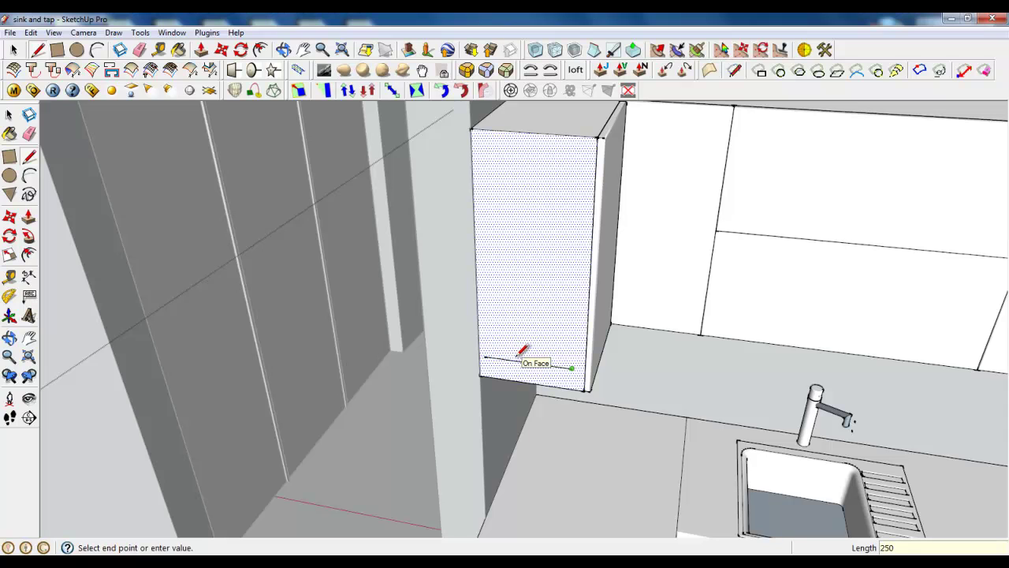
{"action": "key", "text": "Return"}
{"action": "key", "text": "space"}
{"action": "scroll", "coordinate": [532, 362], "scroll_direction": "up", "scroll_amount": 3}
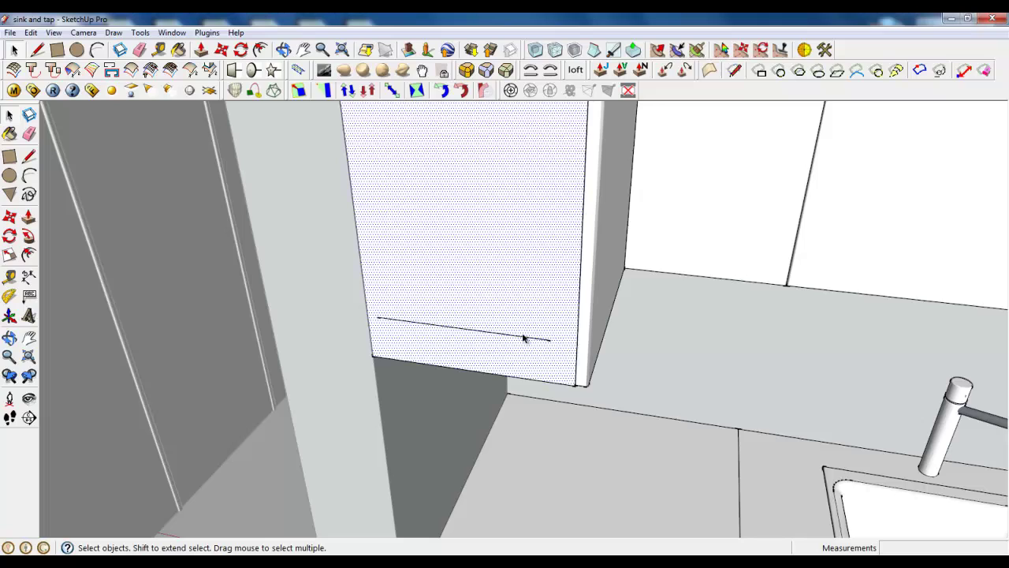
Complete a rectangle about 108 mm high above the 250 mm line on the cabinet face.
{"action": "left_click", "coordinate": [514, 339]}
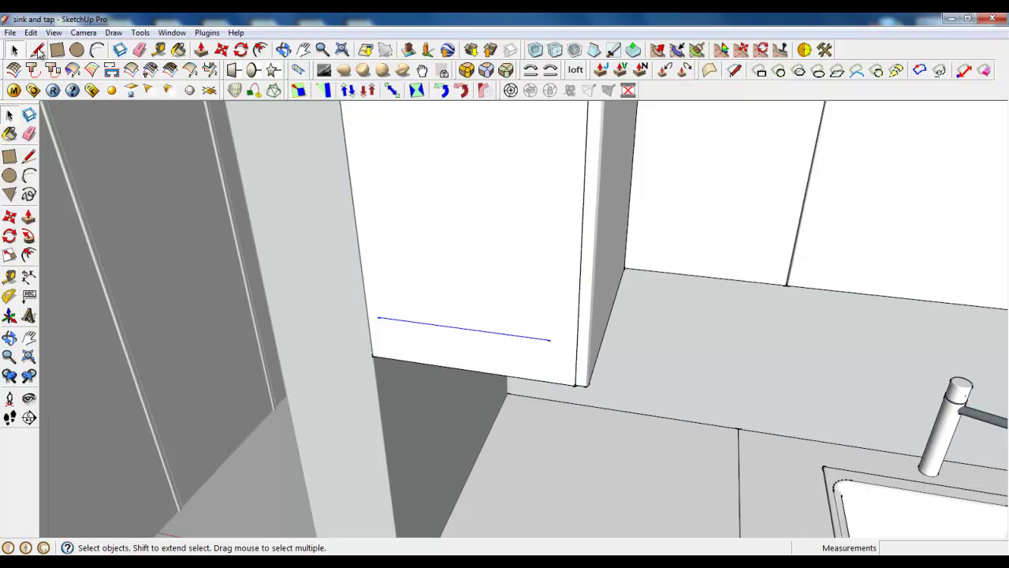
{"action": "left_click", "coordinate": [37, 50]}
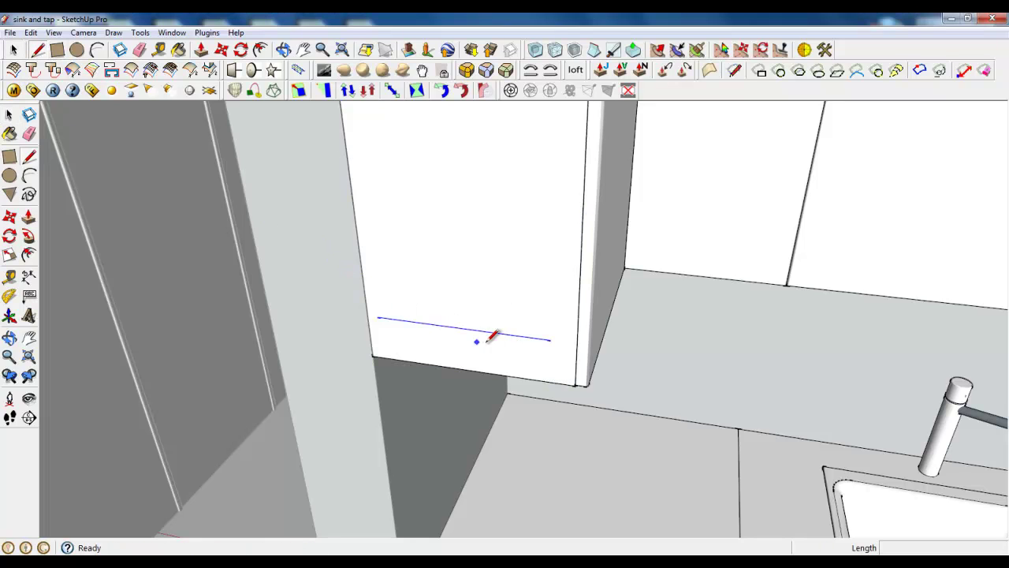
{"action": "left_click", "coordinate": [550, 340]}
{"action": "left_click", "coordinate": [552, 266]}
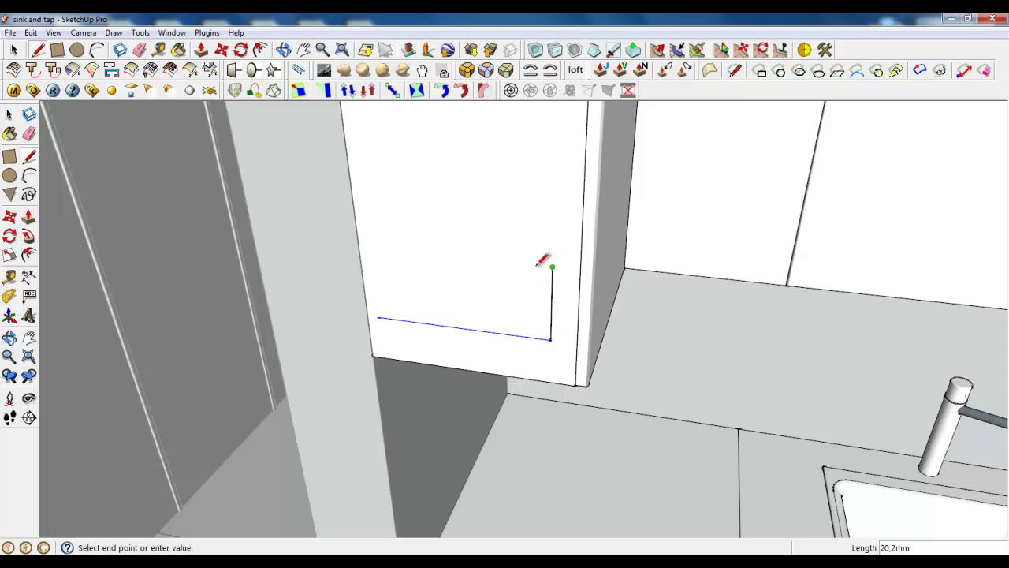
{"action": "left_click", "coordinate": [368, 246]}
{"action": "left_click", "coordinate": [377, 317]}
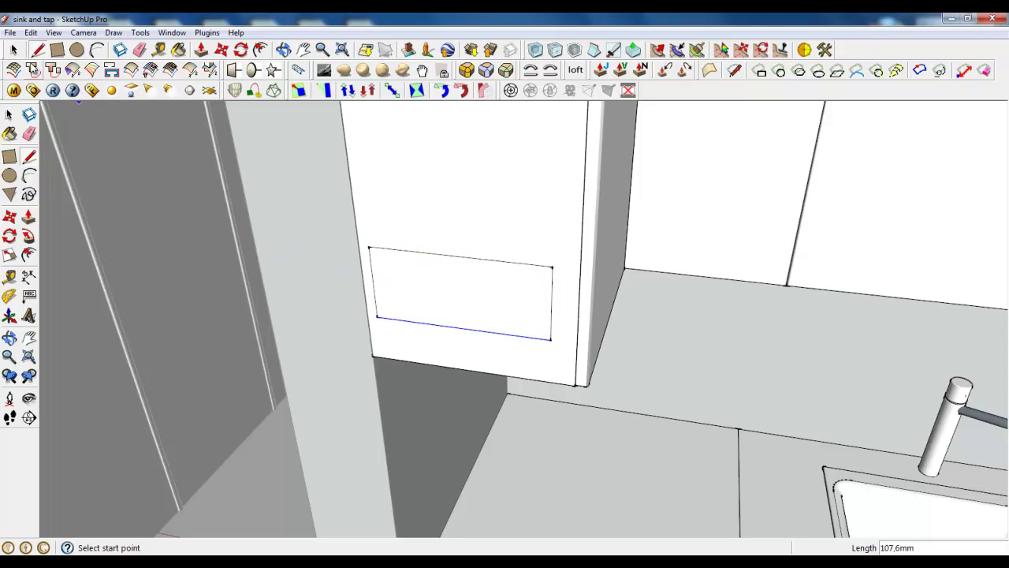
Make the rectangular face and its edges a group and open that group for editing.
{"action": "key", "text": "space"}
{"action": "left_click", "coordinate": [443, 313]}
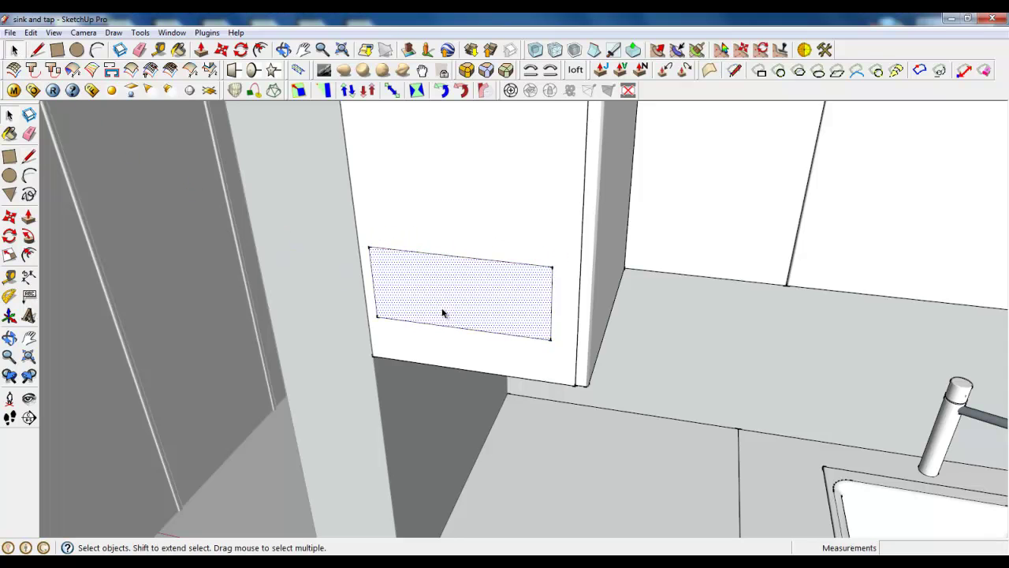
{"action": "right_click", "coordinate": [494, 295]}
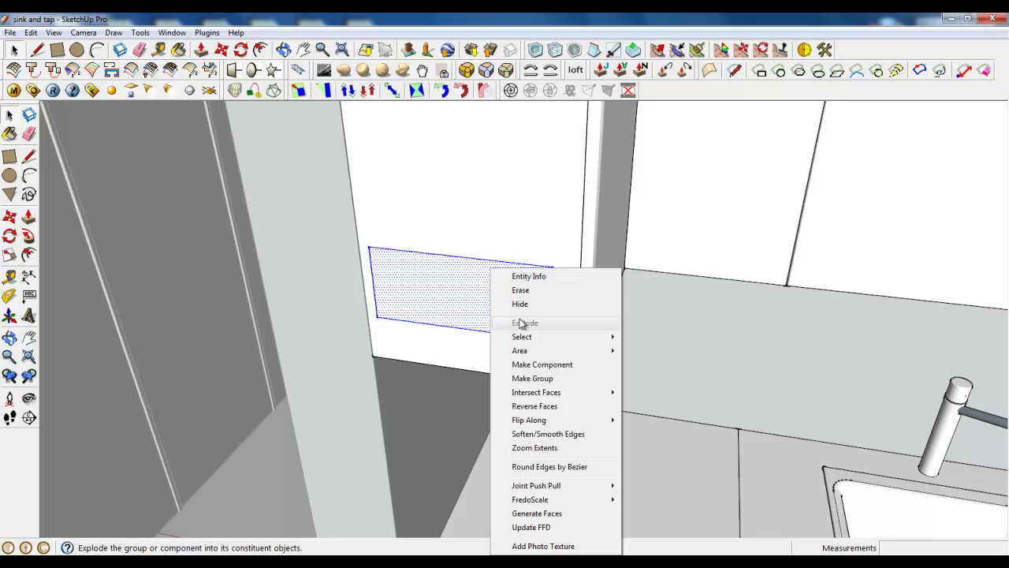
{"action": "left_click", "coordinate": [542, 379]}
{"action": "double_click", "coordinate": [484, 297]}
{"action": "middle_click_drag", "start_coordinate": [492, 269], "coordinate": [351, 265]}
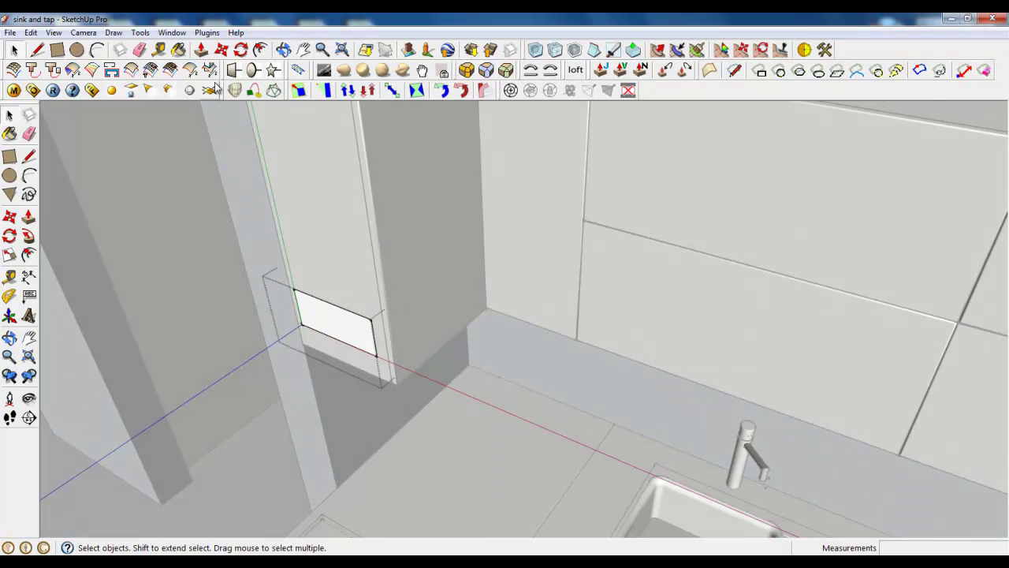
Push/Pull the rectangle outward 250 mm from the cabinet to form a box.
{"action": "key", "text": "p"}
{"action": "left_click_drag", "start_coordinate": [316, 347], "coordinate": [293, 364]}
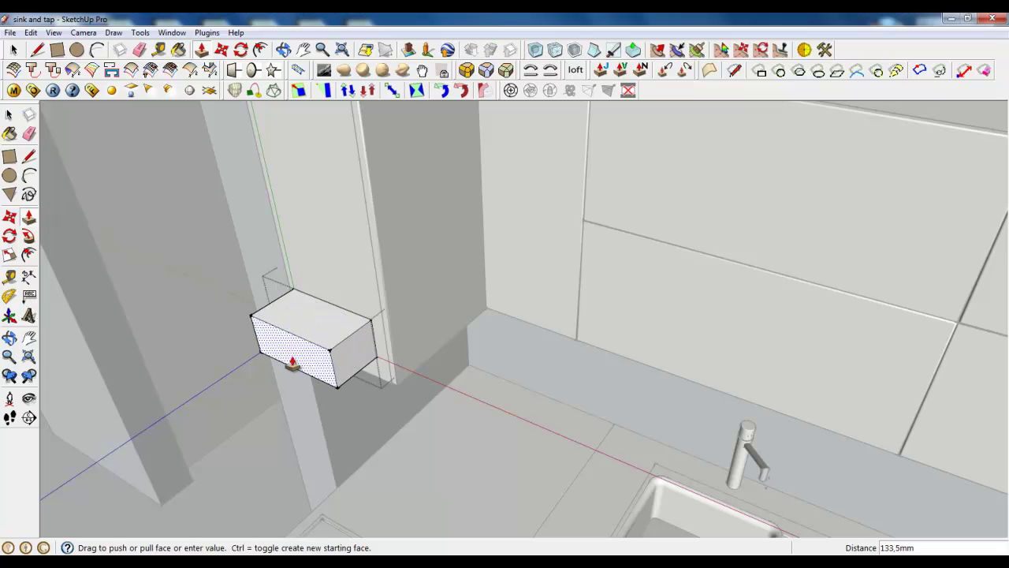
{"action": "key", "text": "Return"}
{"action": "scroll", "coordinate": [398, 336], "scroll_direction": "down", "scroll_amount": 2}
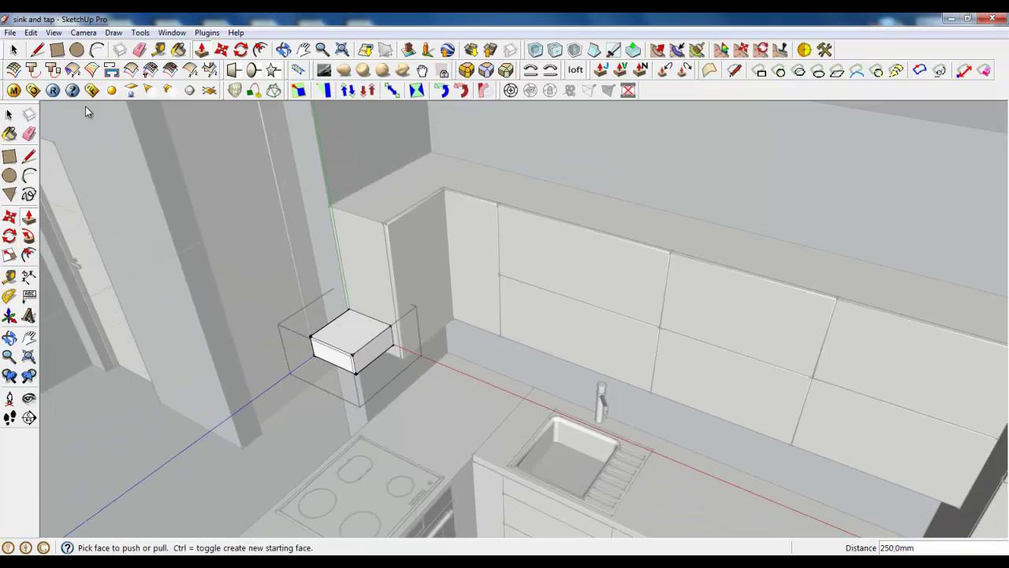
Select the whole box inside its group and move it straight out from the wall cabinet, toward the hob.
{"action": "left_click", "coordinate": [33, 69]}
{"action": "left_click", "coordinate": [595, 318]}
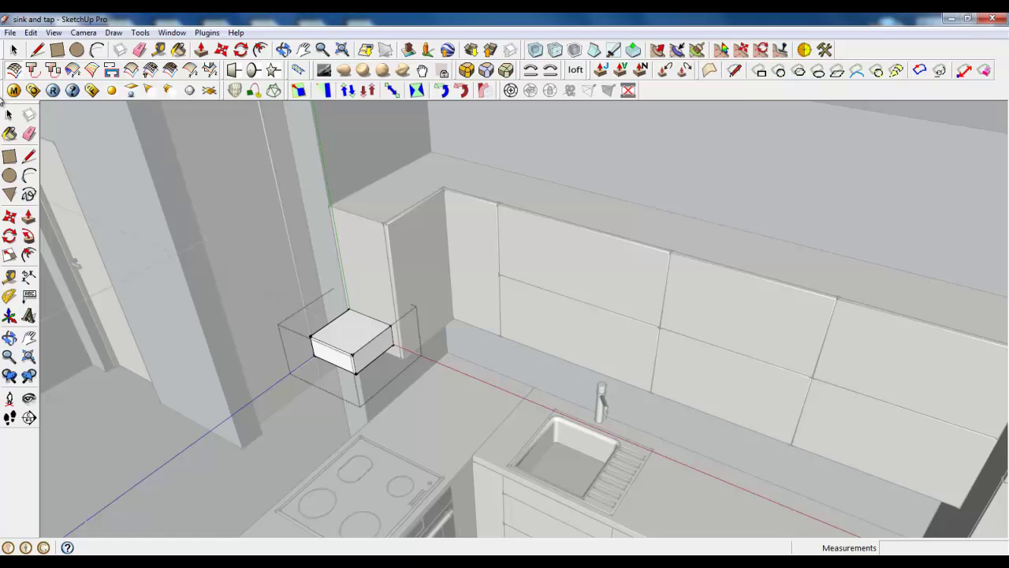
{"action": "left_click", "coordinate": [14, 50]}
{"action": "left_click_drag", "start_coordinate": [252, 257], "coordinate": [477, 392]}
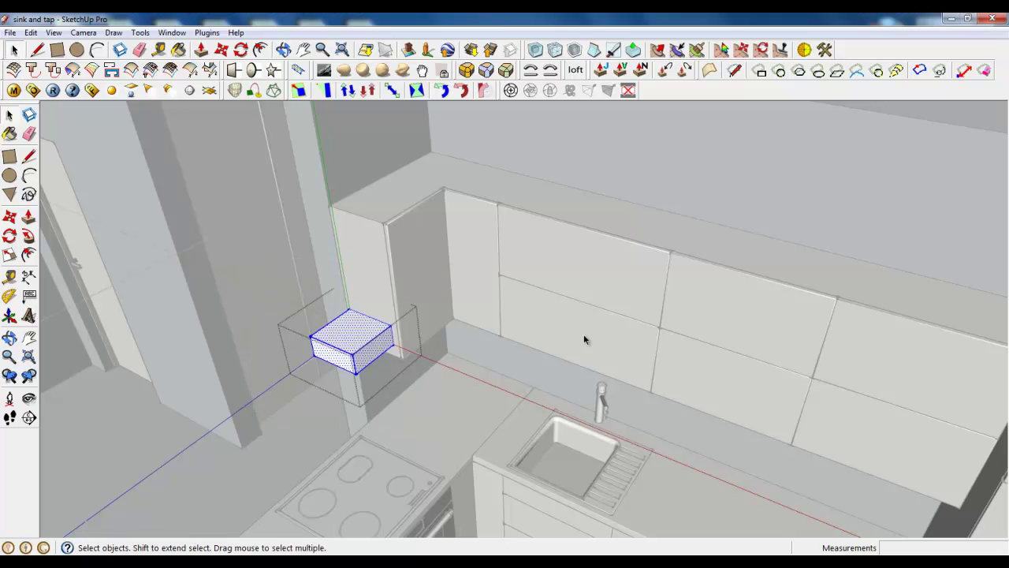
{"action": "scroll", "coordinate": [584, 334], "scroll_direction": "down", "scroll_amount": 3}
{"action": "scroll", "coordinate": [442, 441], "scroll_direction": "up", "scroll_amount": 5}
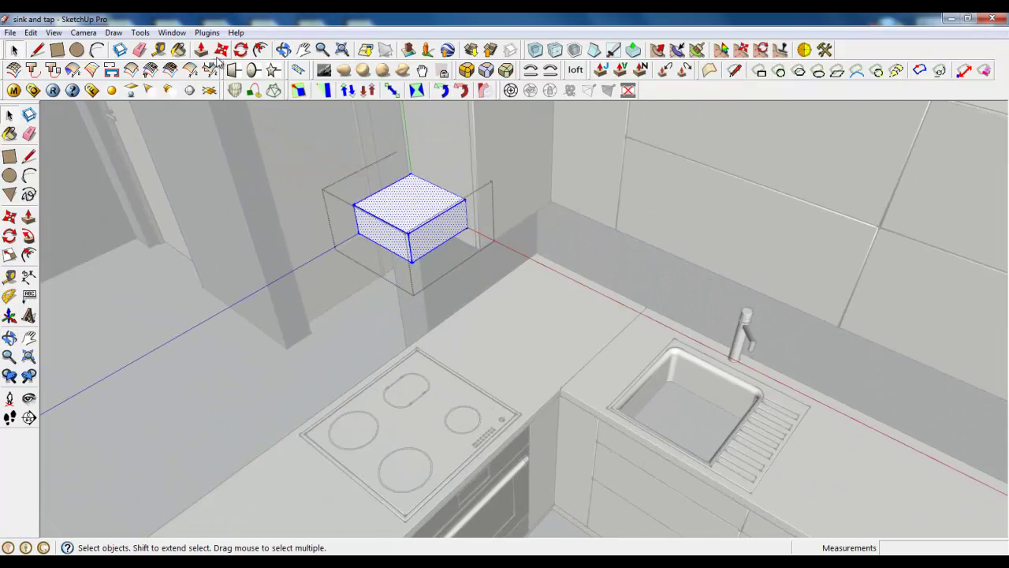
{"action": "left_click", "coordinate": [221, 50]}
{"action": "left_click", "coordinate": [447, 240]}
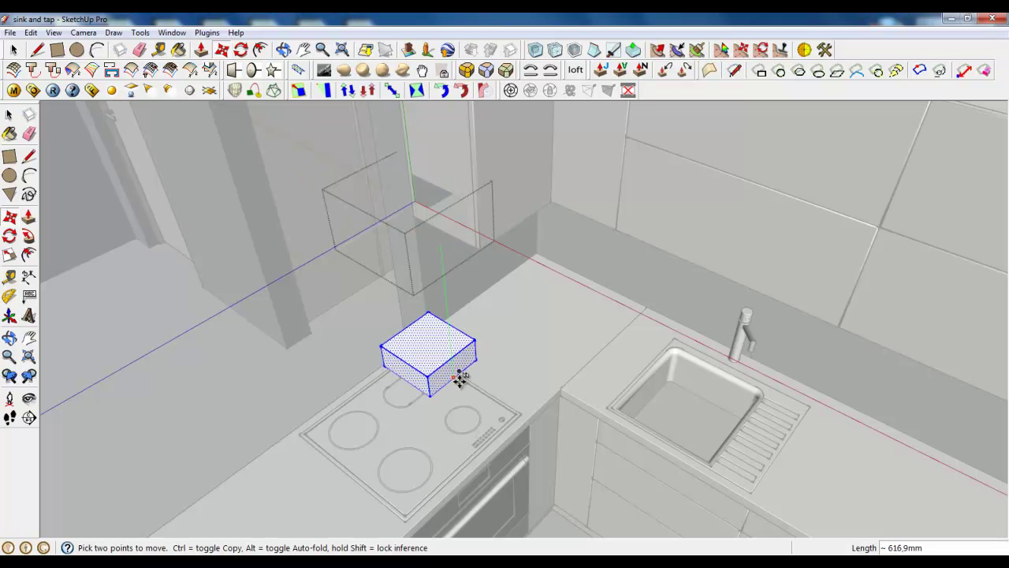
{"action": "scroll", "coordinate": [450, 433], "scroll_direction": "up", "scroll_amount": 3}
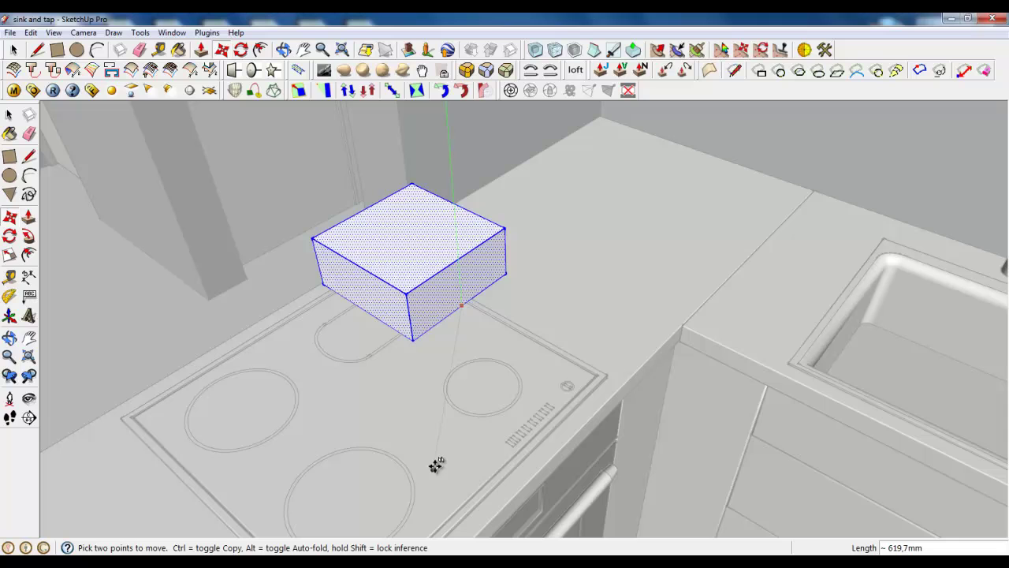
{"action": "scroll", "coordinate": [453, 447], "scroll_direction": "down", "scroll_amount": 3}
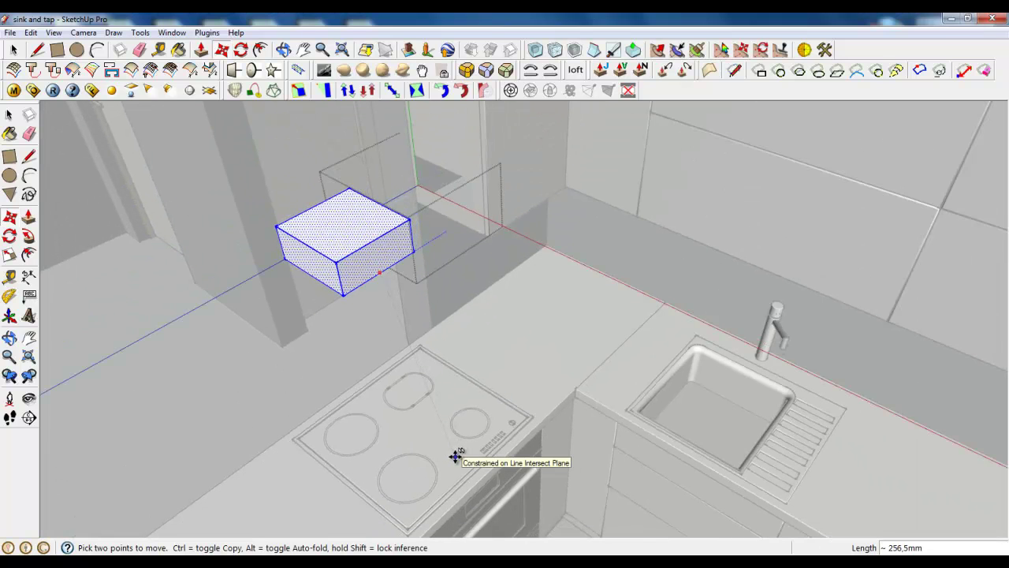
{"action": "middle_click_drag", "start_coordinate": [457, 457], "coordinate": [567, 422]}
{"action": "scroll", "coordinate": [583, 347], "scroll_direction": "up", "scroll_amount": 5}
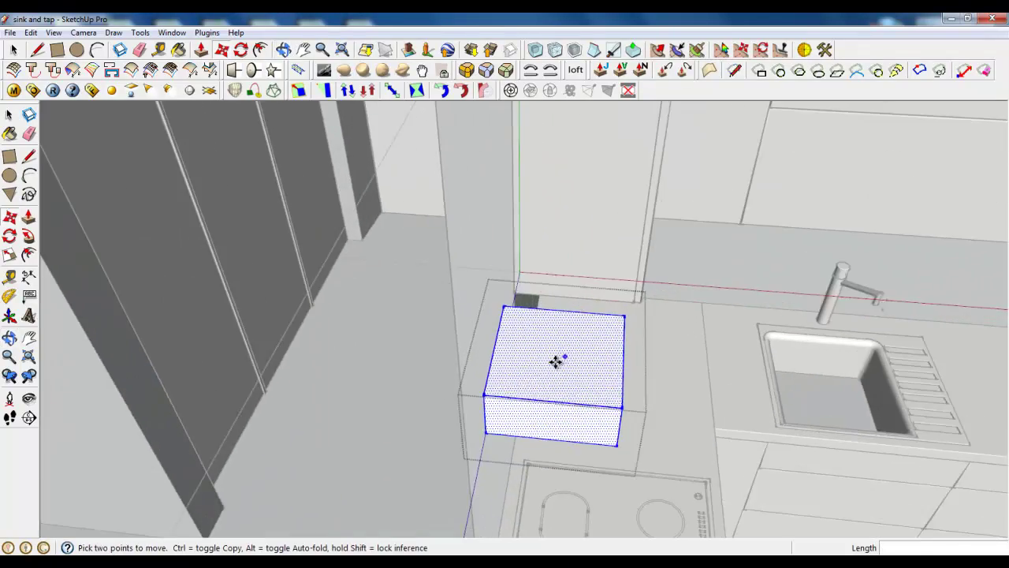
Move the selected box vertically upward by 50 mm.
{"action": "middle_click_drag", "start_coordinate": [557, 356], "coordinate": [522, 356]}
{"action": "scroll", "coordinate": [489, 397], "scroll_direction": "up", "scroll_amount": 3}
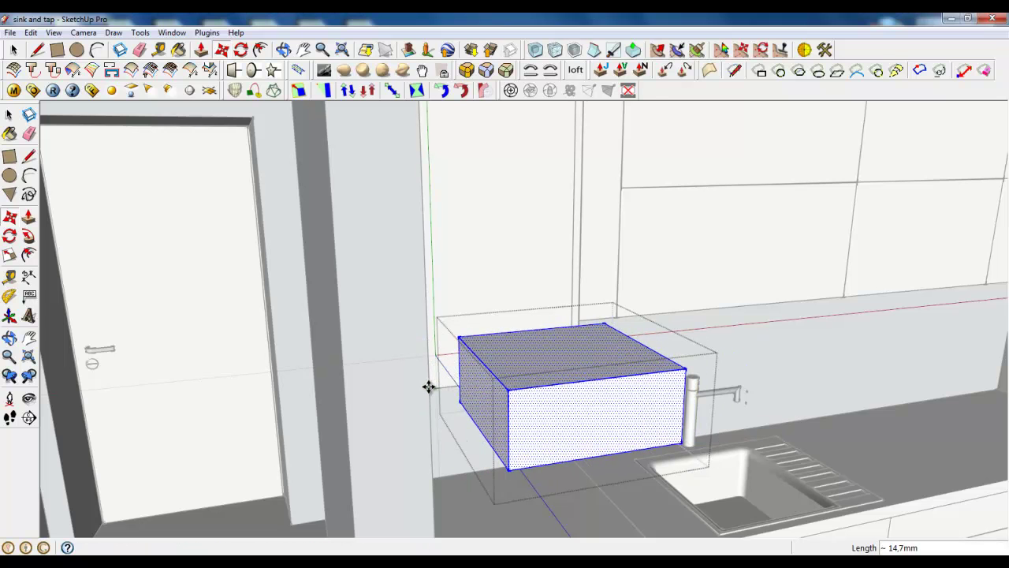
{"action": "middle_click_drag", "start_coordinate": [428, 386], "coordinate": [518, 333]}
{"action": "scroll", "coordinate": [518, 333], "scroll_direction": "down", "scroll_amount": 2}
{"action": "middle_click_drag", "start_coordinate": [615, 418], "coordinate": [514, 384]}
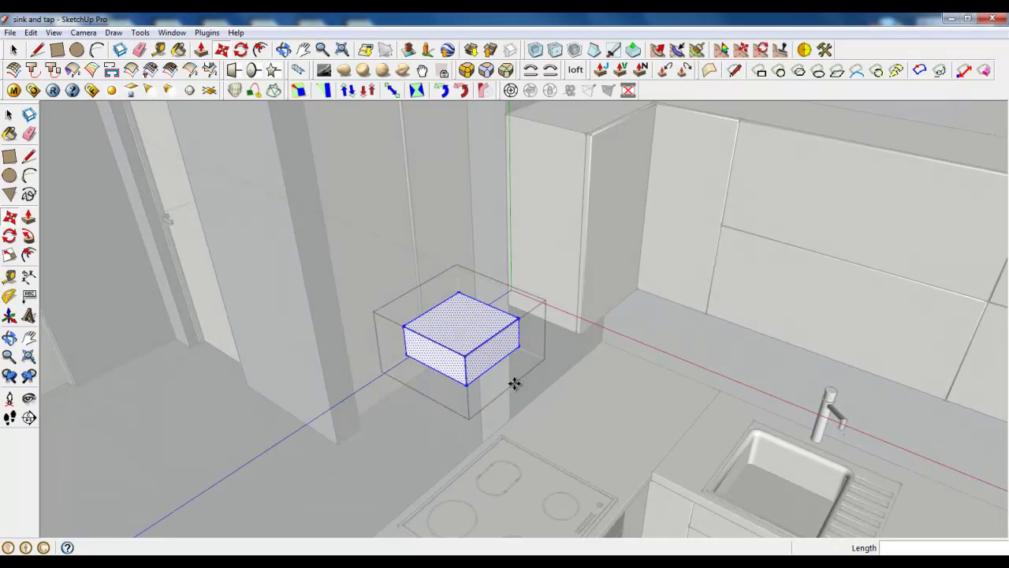
{"action": "scroll", "coordinate": [498, 318], "scroll_direction": "up", "scroll_amount": 2}
{"action": "middle_click_drag", "start_coordinate": [450, 373], "coordinate": [505, 359]}
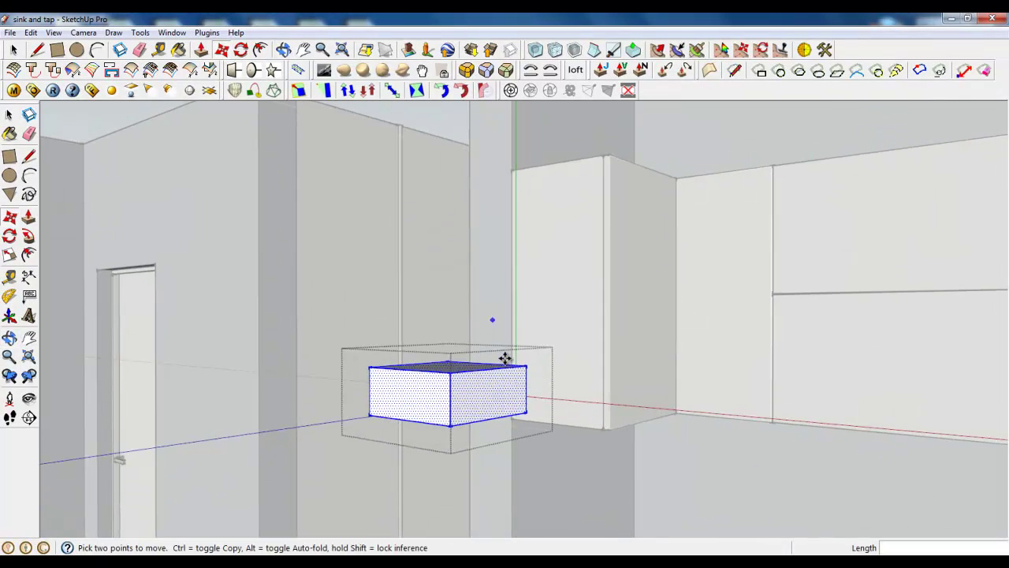
{"action": "left_click", "coordinate": [451, 420]}
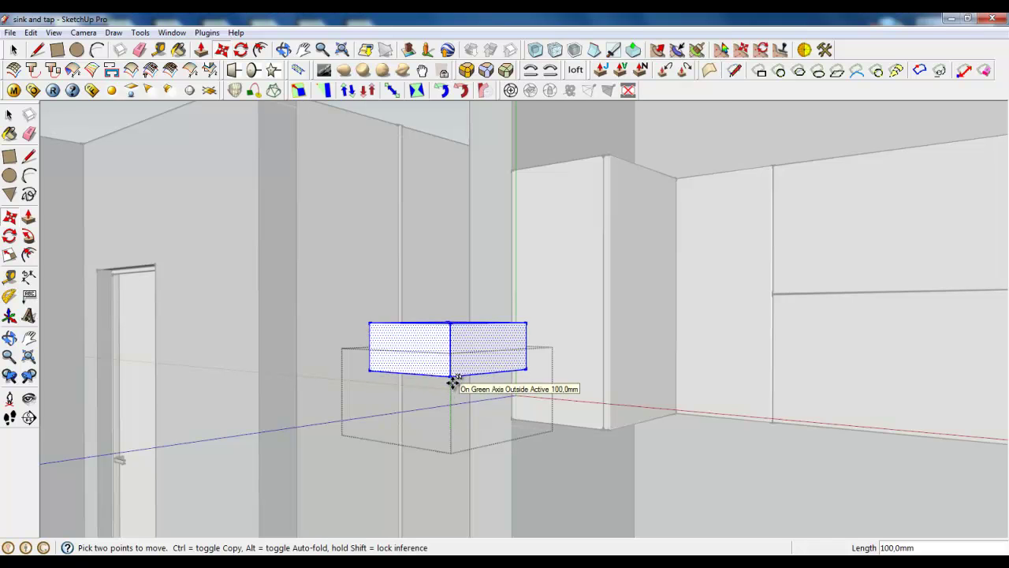
{"action": "type", "text": "50"}
{"action": "key", "text": "Return"}
Push/Pull the box's top face upward about 1014 mm to form a tall hood chimney.
{"action": "middle_click_drag", "start_coordinate": [452, 383], "coordinate": [496, 453]}
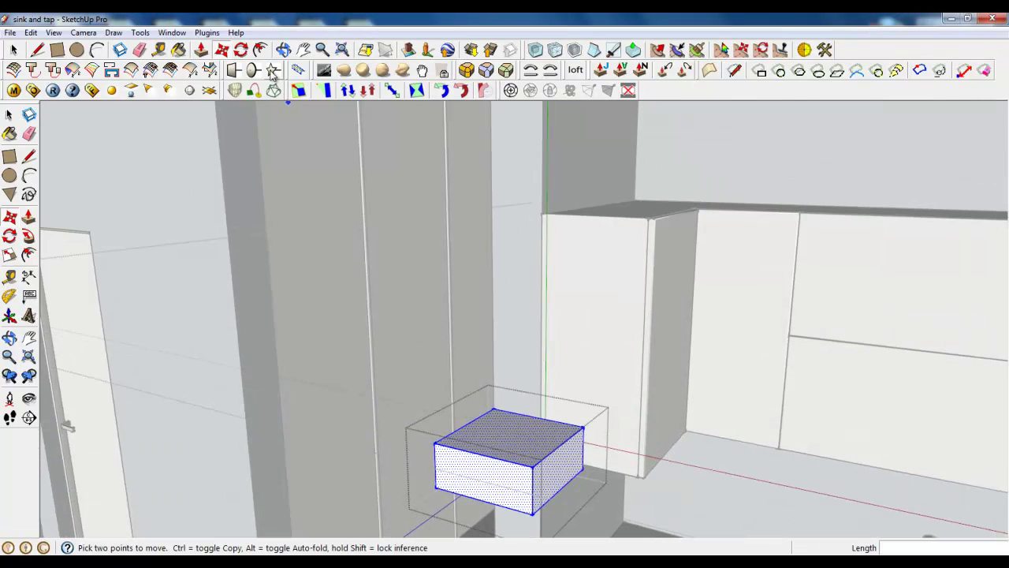
{"action": "left_click", "coordinate": [202, 49]}
{"action": "middle_click_drag", "start_coordinate": [505, 316], "coordinate": [541, 331]}
{"action": "left_click", "coordinate": [541, 421]}
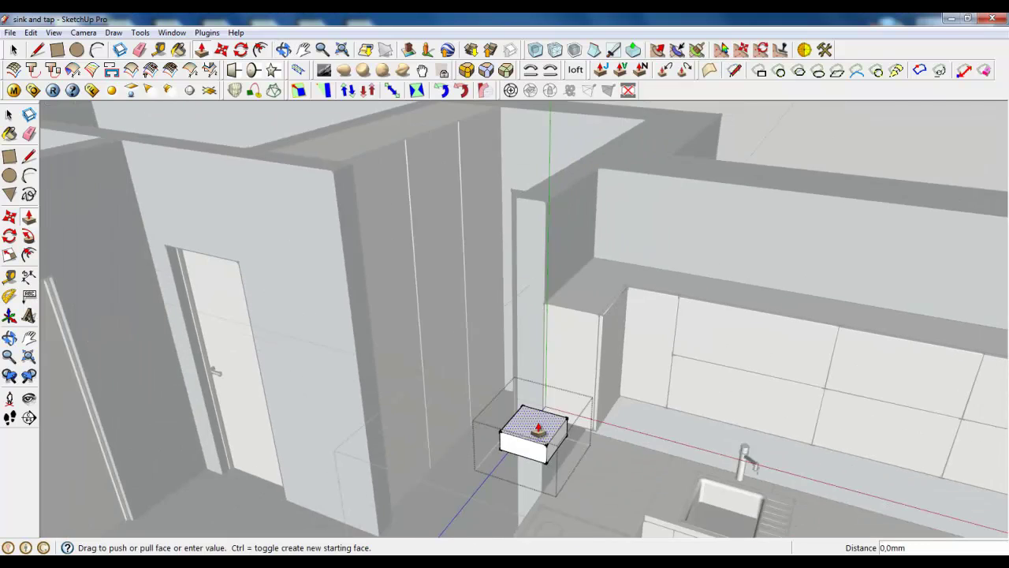
{"action": "left_click", "coordinate": [600, 176]}
{"action": "scroll", "coordinate": [593, 180], "scroll_direction": "down", "scroll_amount": 3}
{"action": "scroll", "coordinate": [570, 338], "scroll_direction": "up", "scroll_amount": 4}
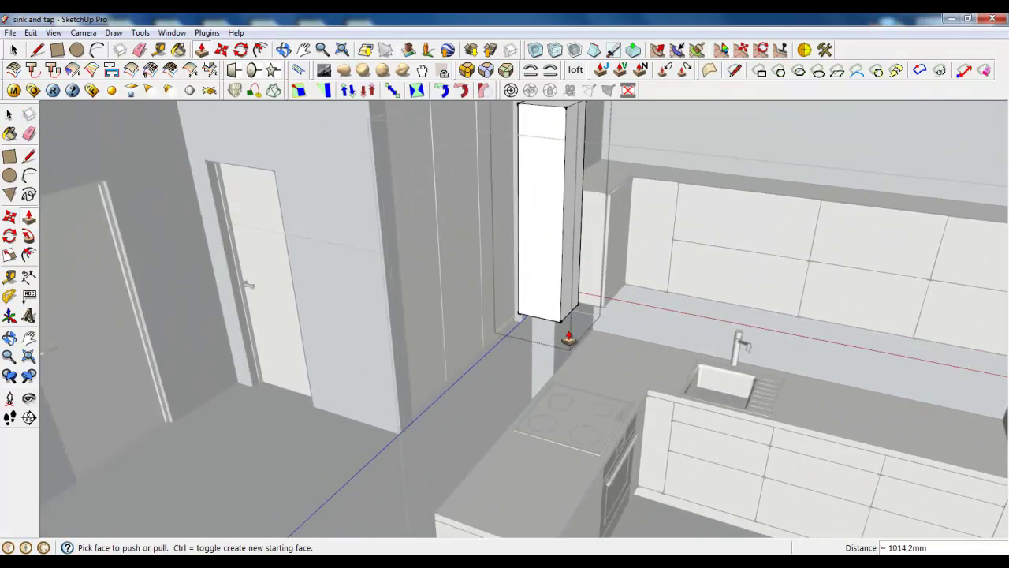
Push the chimney's bottom face up 100 mm and pull it back down about 20 mm.
{"action": "middle_click_drag", "start_coordinate": [558, 306], "coordinate": [586, 242]}
{"action": "left_click", "coordinate": [586, 242]}
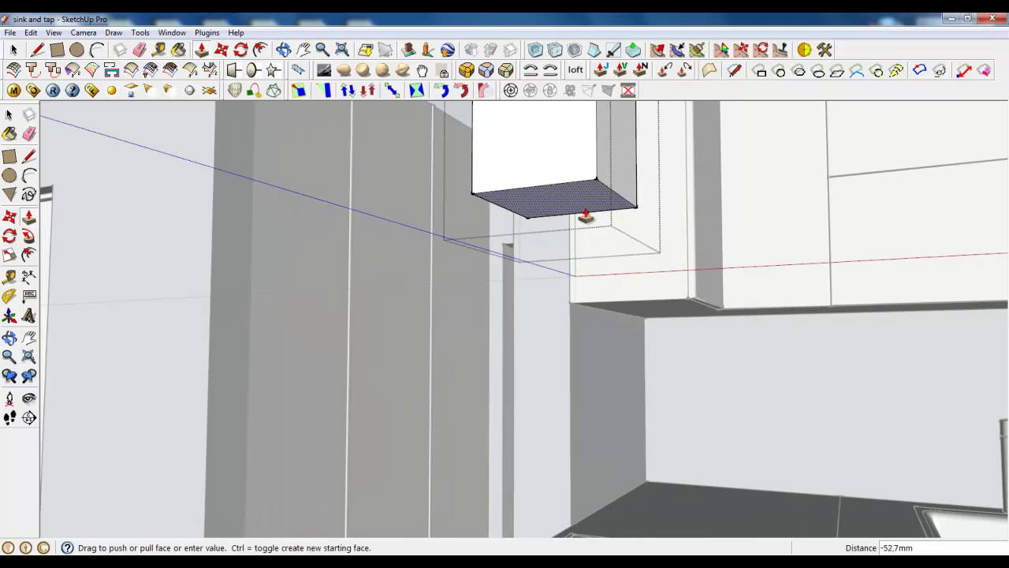
{"action": "type", "text": "100"}
{"action": "key", "text": "Return"}
{"action": "middle_click_drag", "start_coordinate": [581, 192], "coordinate": [457, 254]}
{"action": "scroll", "coordinate": [442, 246], "scroll_direction": "up", "scroll_amount": 3}
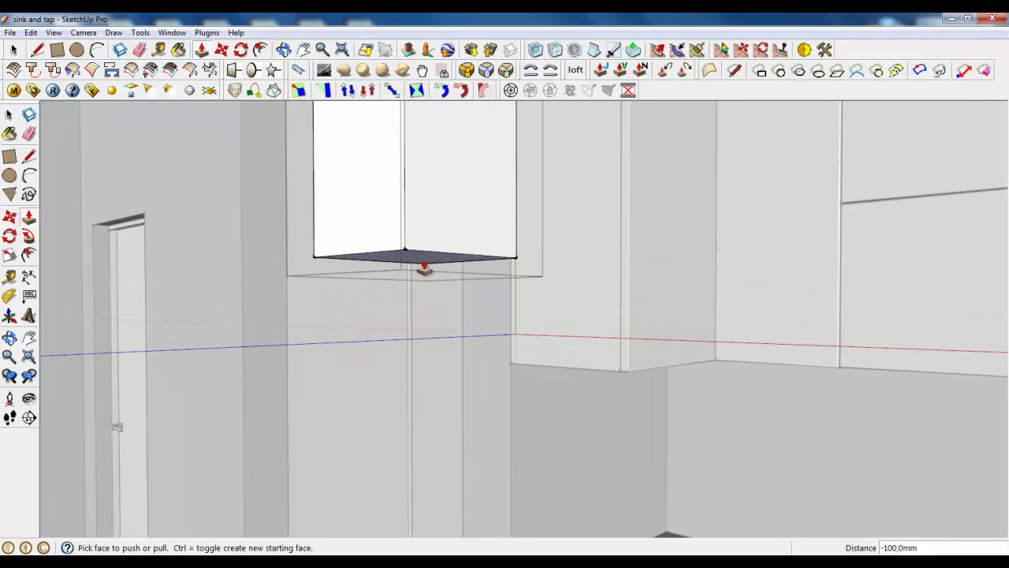
{"action": "left_click", "coordinate": [424, 266]}
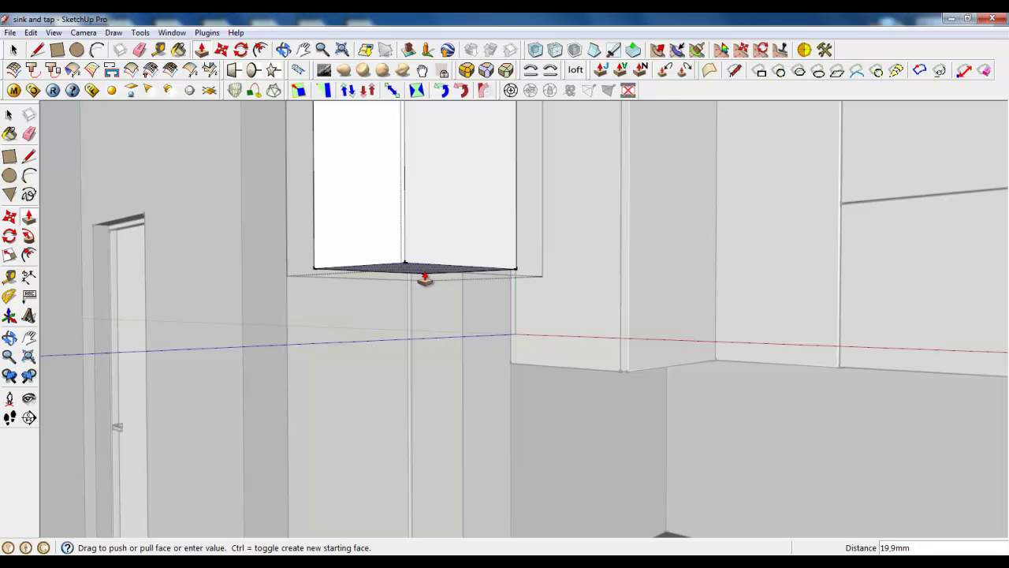
{"action": "middle_click_drag", "start_coordinate": [418, 286], "coordinate": [78, 117]}
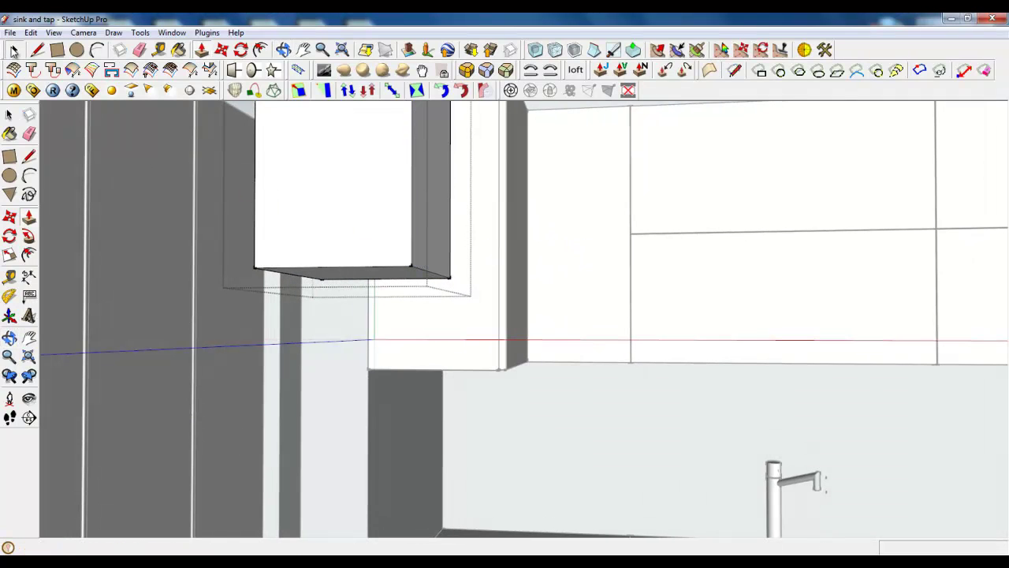
Rotate the chimney's front bottom edge upward by 35 degrees about its lower front corner.
{"action": "key", "text": "space"}
{"action": "left_click", "coordinate": [361, 268]}
{"action": "left_click", "coordinate": [241, 50]}
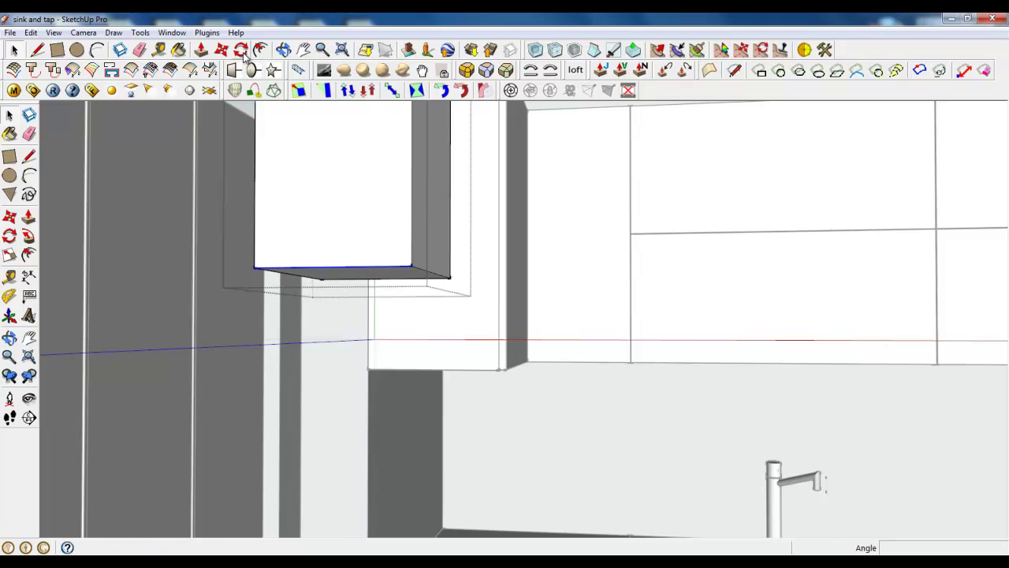
{"action": "left_click_drag", "start_coordinate": [254, 268], "coordinate": [394, 264]}
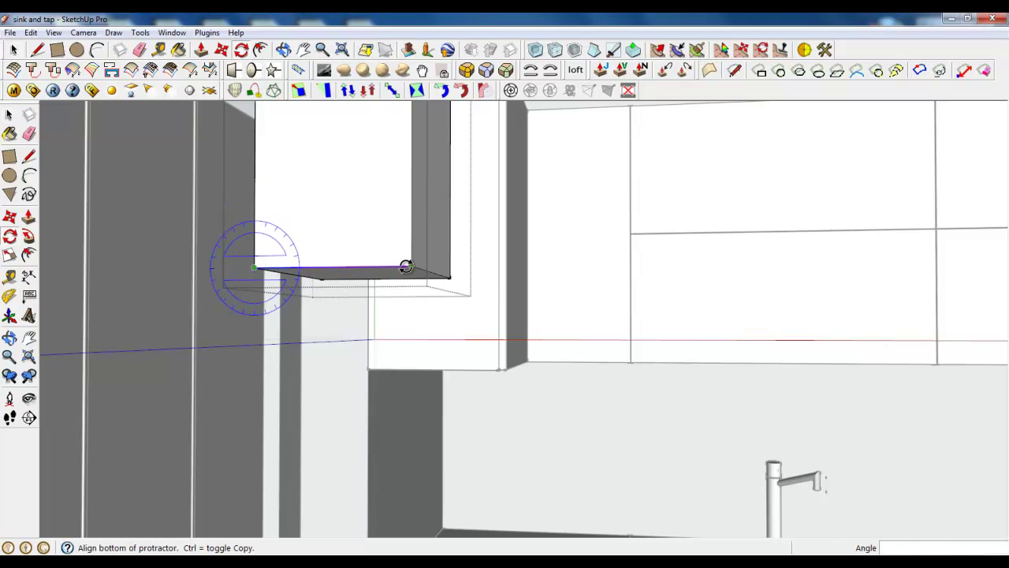
{"action": "left_click", "coordinate": [406, 267]}
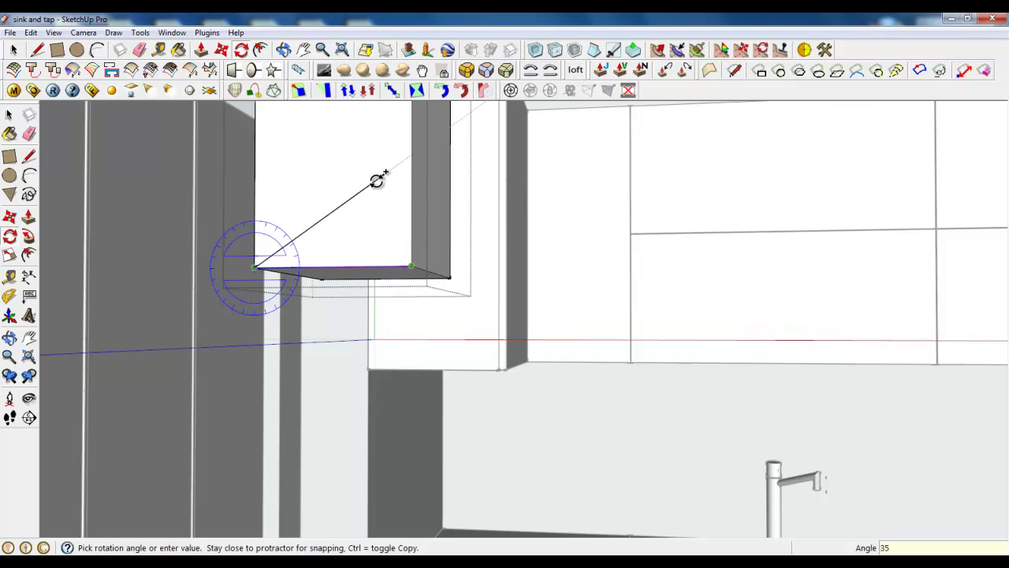
{"action": "left_click", "coordinate": [377, 181]}
Draw a line about 305 mm long from the chimney's corner along the rotated edge to the opposite vertical edge.
{"action": "left_click", "coordinate": [39, 50]}
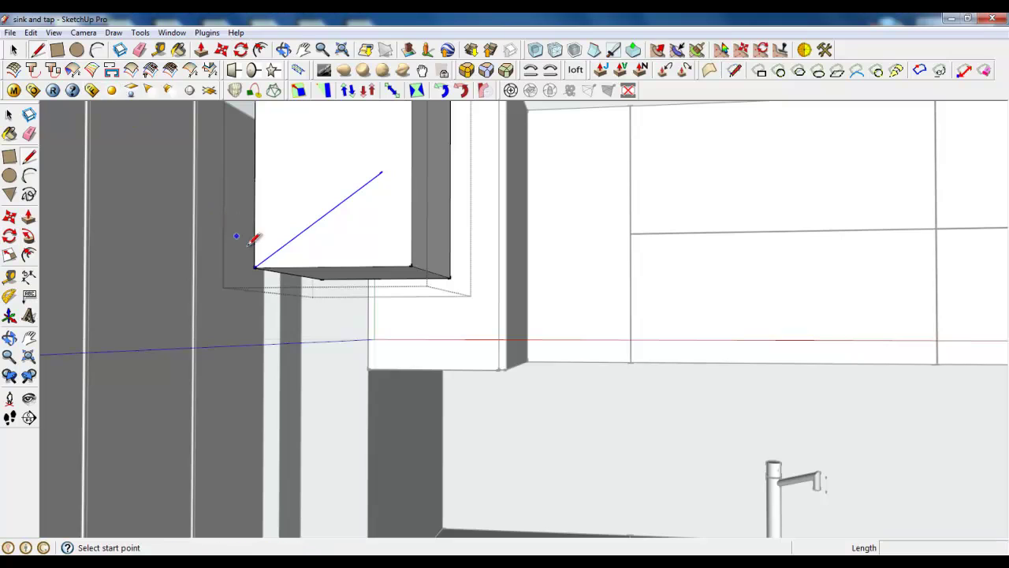
{"action": "left_click", "coordinate": [254, 267]}
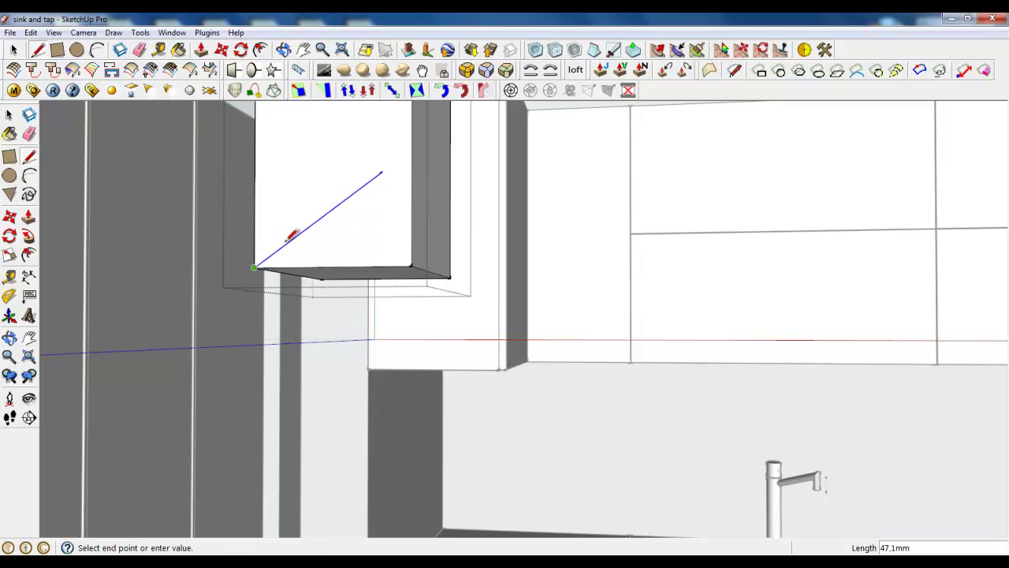
{"action": "left_click", "coordinate": [412, 148]}
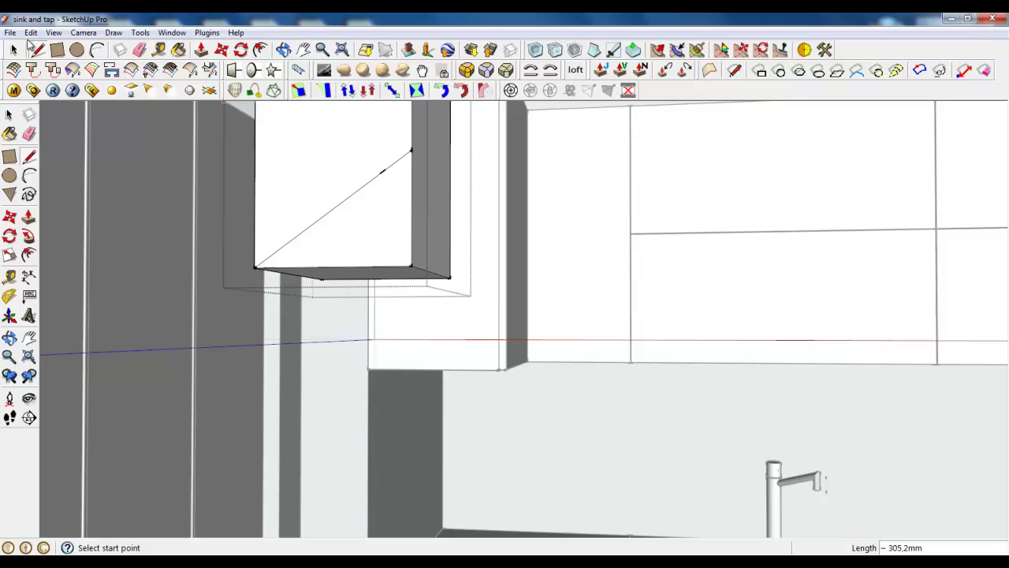
{"action": "key", "text": "space"}
Push the triangular face below the sloped line through the chimney by 250 mm and erase the leftover edge stub.
{"action": "left_click", "coordinate": [202, 51]}
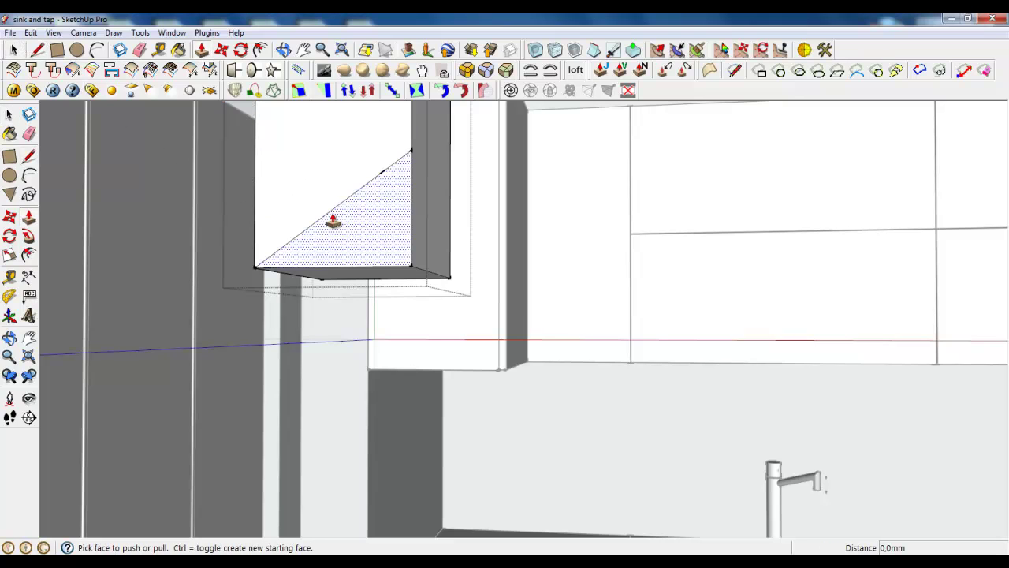
{"action": "left_click_drag", "start_coordinate": [327, 218], "coordinate": [368, 219]}
{"action": "right_click", "coordinate": [392, 181]}
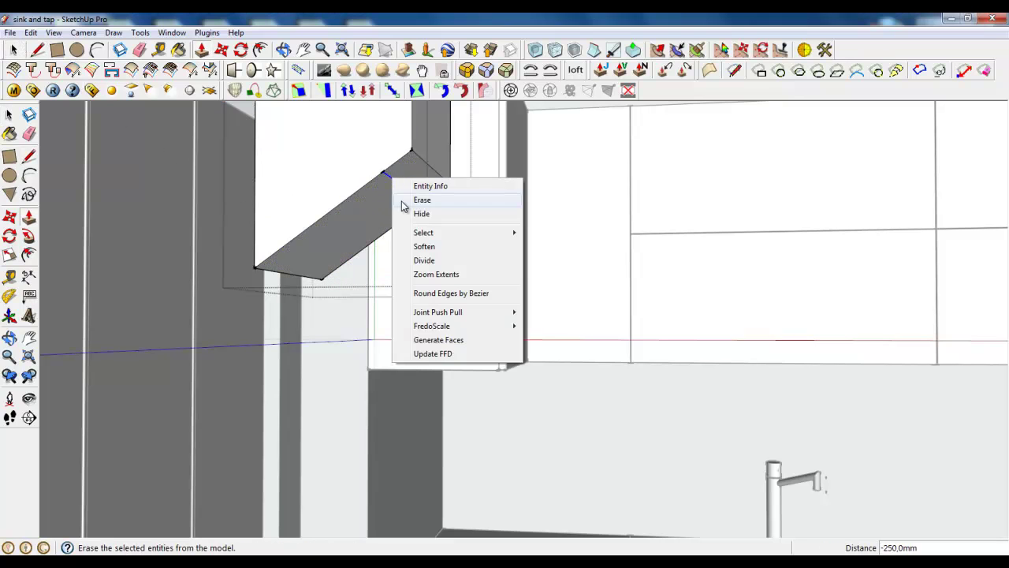
{"action": "left_click", "coordinate": [399, 201]}
Make the chimney's sloped bottom face a separate group and open that group for editing.
{"action": "key", "text": "space"}
{"action": "left_click", "coordinate": [326, 221]}
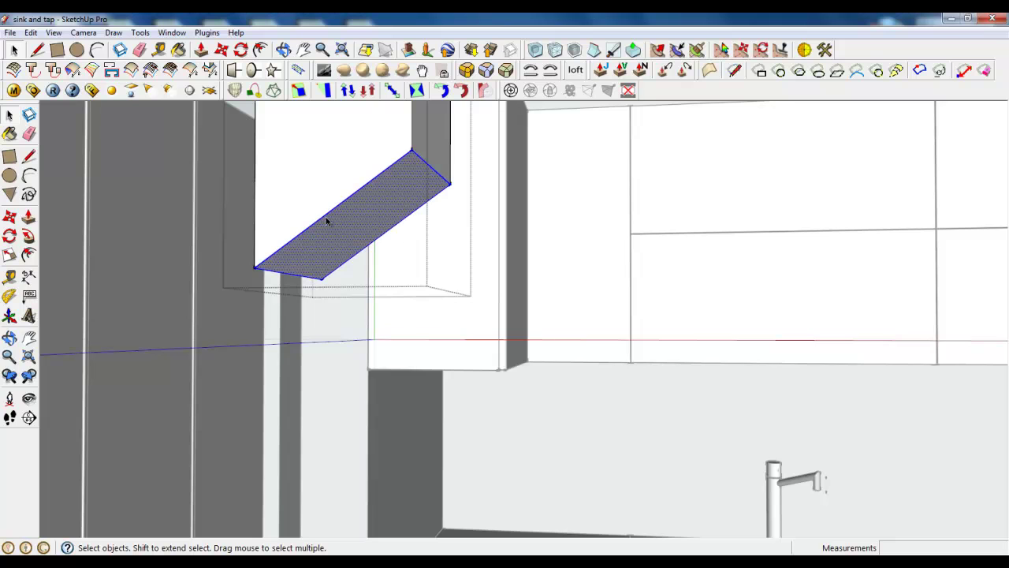
{"action": "right_click", "coordinate": [326, 219]}
{"action": "left_click", "coordinate": [355, 328]}
{"action": "scroll", "coordinate": [352, 270], "scroll_direction": "up", "scroll_amount": 2}
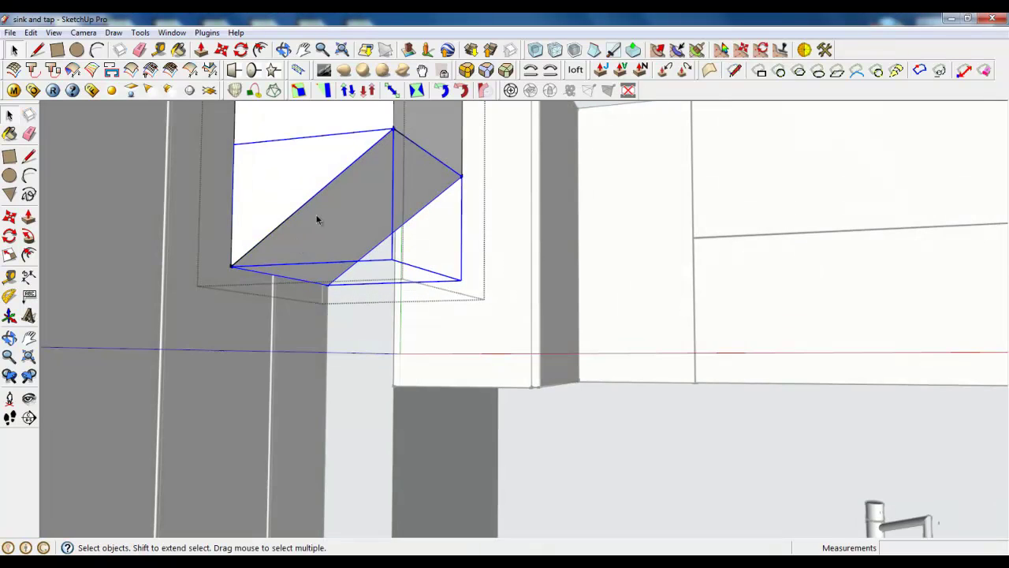
{"action": "double_click", "coordinate": [327, 242]}
Offset the sloped face's outline outward to form a wide hood panel around the chimney and close its group.
{"action": "middle_click_drag", "start_coordinate": [327, 239], "coordinate": [219, 116]}
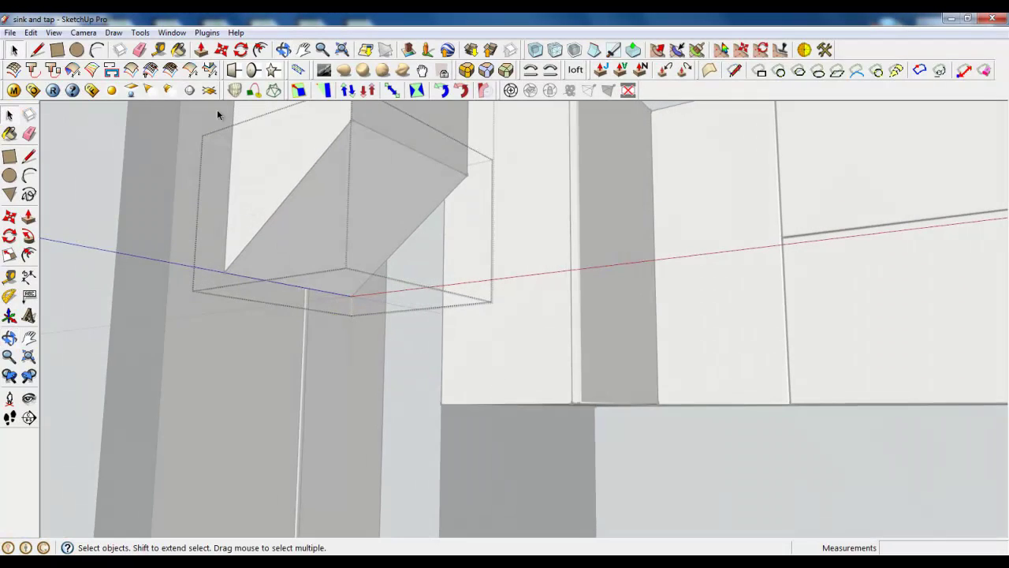
{"action": "left_click", "coordinate": [242, 50]}
{"action": "mouse_move", "coordinate": [383, 169]}
{"action": "middle_mouse_down"}
{"action": "mouse_move", "coordinate": [322, 360]}
{"action": "mouse_move", "coordinate": [399, 181]}
{"action": "middle_mouse_up"}
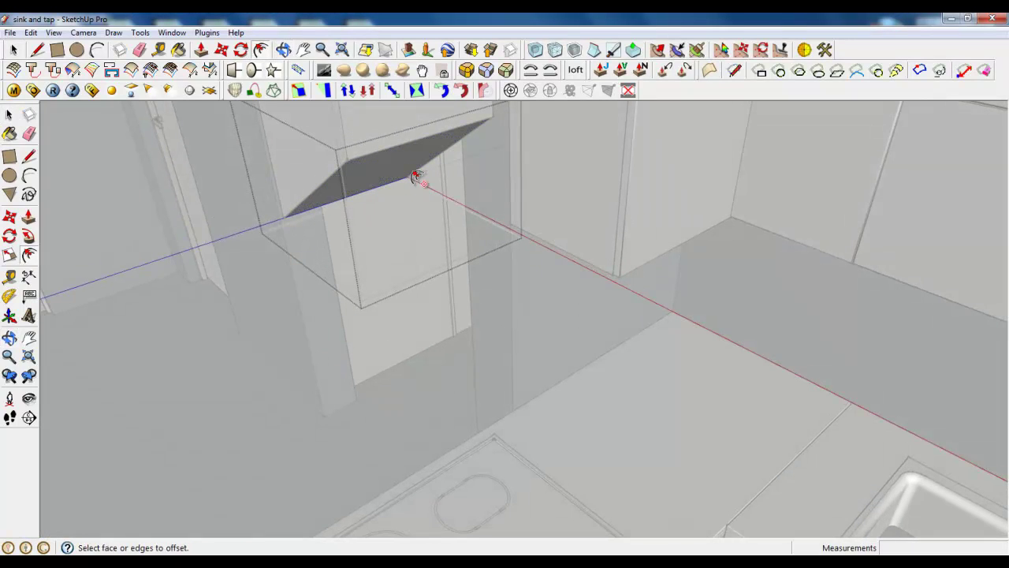
{"action": "left_click", "coordinate": [402, 167]}
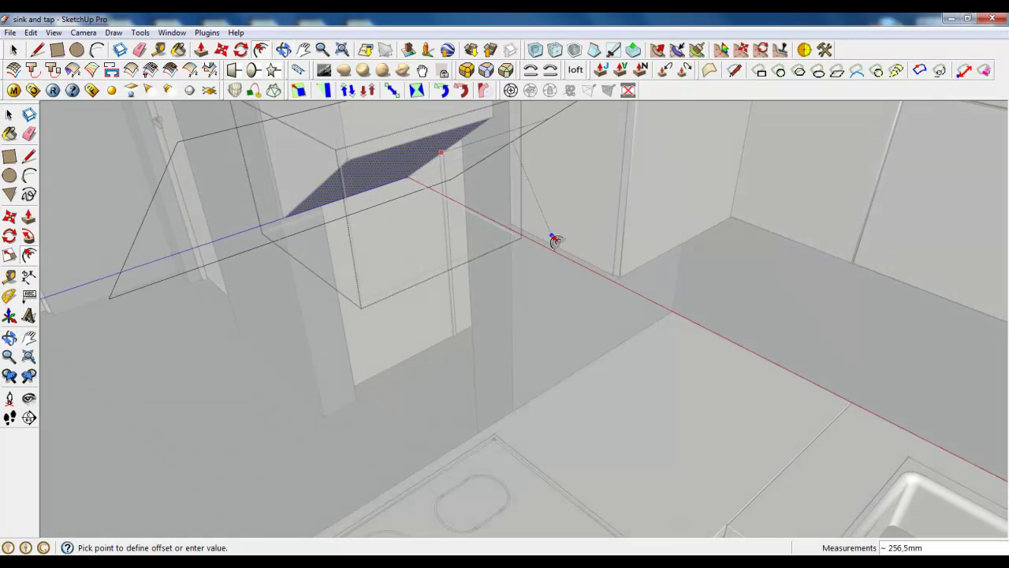
{"action": "left_click", "coordinate": [575, 201]}
{"action": "scroll", "coordinate": [592, 245], "scroll_direction": "down", "scroll_amount": 3}
{"action": "scroll", "coordinate": [498, 239], "scroll_direction": "down", "scroll_amount": 3}
{"action": "middle_click_drag", "start_coordinate": [498, 240], "coordinate": [739, 257]}
{"action": "scroll", "coordinate": [498, 245], "scroll_direction": "up", "scroll_amount": 3}
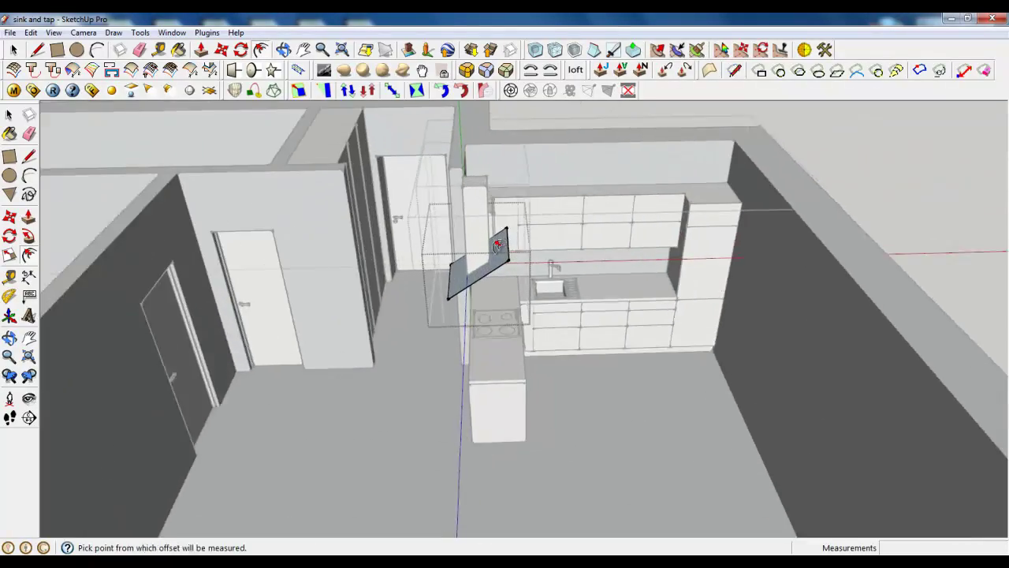
{"action": "scroll", "coordinate": [493, 257], "scroll_direction": "up", "scroll_amount": 4}
{"action": "middle_click_drag", "start_coordinate": [486, 289], "coordinate": [316, 304]}
{"action": "scroll", "coordinate": [465, 255], "scroll_direction": "down", "scroll_amount": 3}
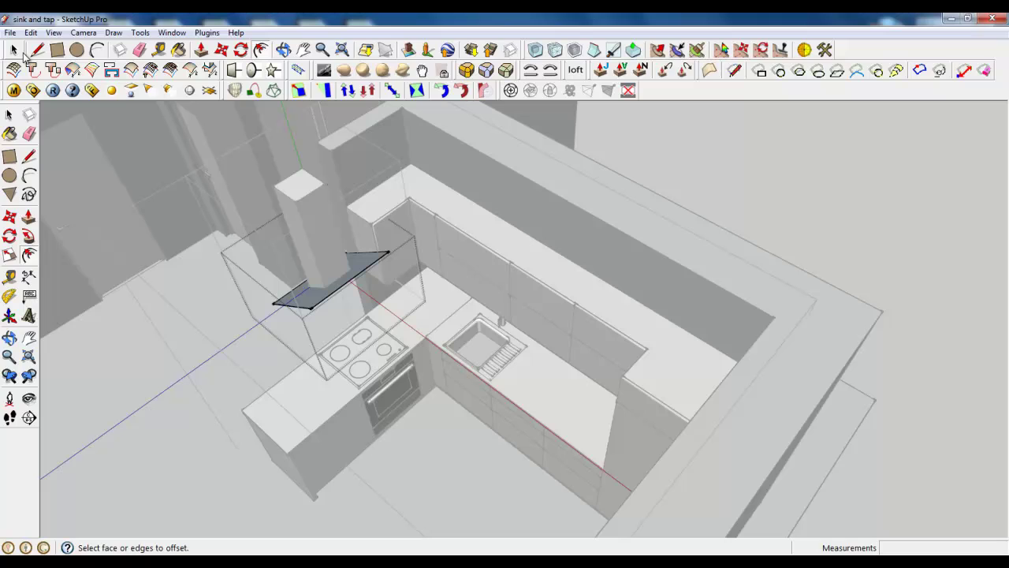
{"action": "left_click", "coordinate": [14, 50]}
{"action": "right_click", "coordinate": [216, 300]}
{"action": "left_click", "coordinate": [241, 309]}
Try to shorten the sloped hood panel by scaling it inward from its lower end, and undo the scaling.
{"action": "scroll", "coordinate": [290, 310], "scroll_direction": "up", "scroll_amount": 3}
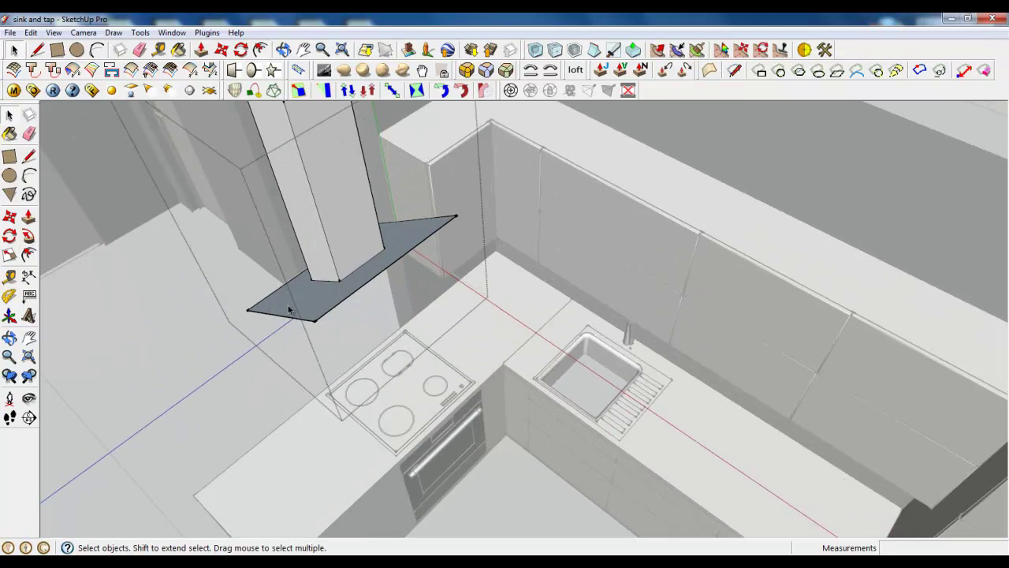
{"action": "left_click", "coordinate": [289, 310]}
{"action": "key", "text": "s"}
{"action": "scroll", "coordinate": [268, 310], "scroll_direction": "up", "scroll_amount": 3}
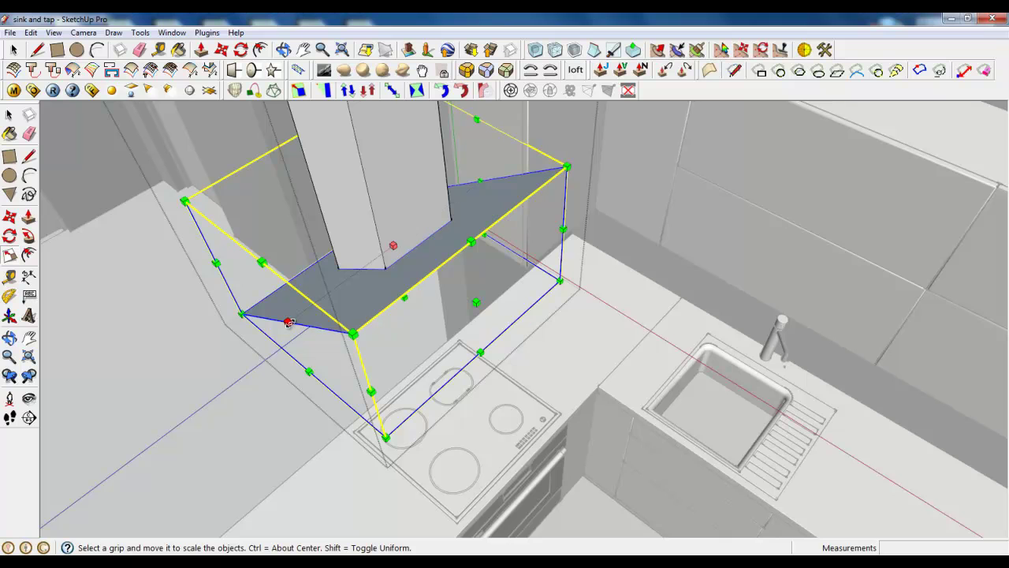
{"action": "left_click_drag", "start_coordinate": [289, 322], "coordinate": [308, 309]}
{"action": "middle_click_drag", "start_coordinate": [354, 299], "coordinate": [491, 289]}
{"action": "scroll", "coordinate": [492, 289], "scroll_direction": "down", "scroll_amount": 3}
{"action": "scroll", "coordinate": [520, 241], "scroll_direction": "up", "scroll_amount": 5}
{"action": "scroll", "coordinate": [534, 250], "scroll_direction": "up", "scroll_amount": 1}
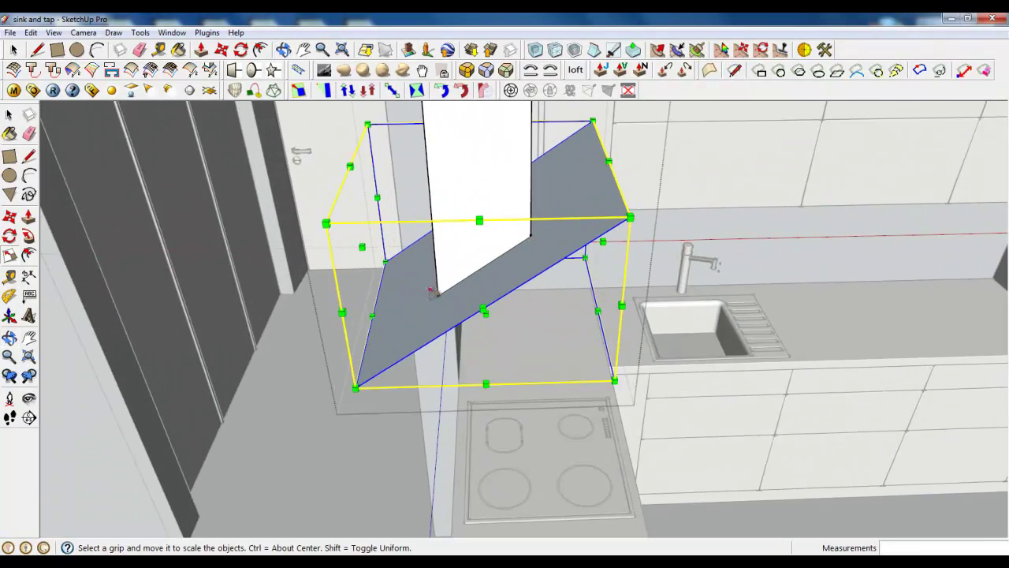
{"action": "left_click_drag", "start_coordinate": [374, 316], "coordinate": [392, 307]}
{"action": "key", "text": "ctrl+z"}
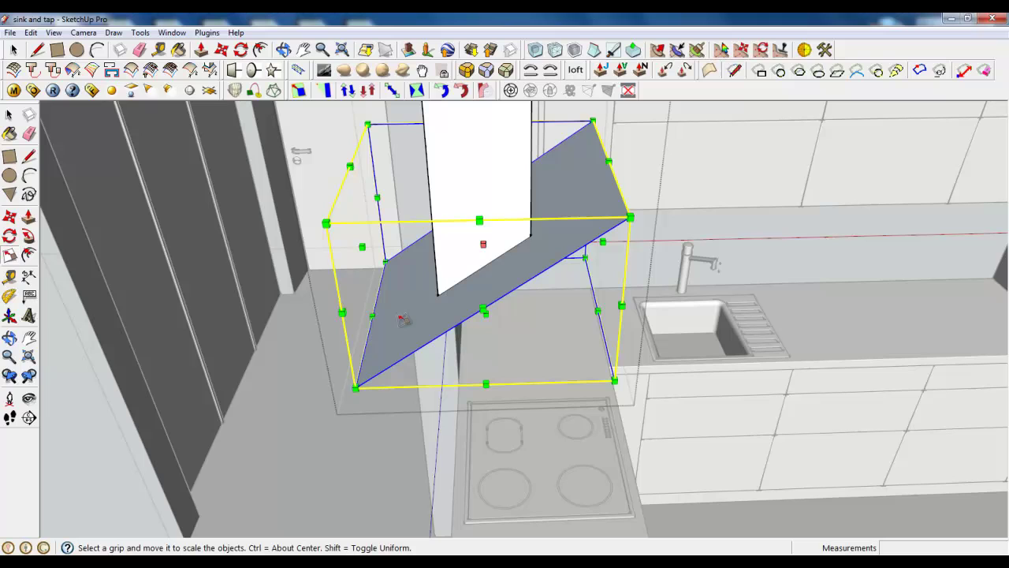
Inside the hood panel's group, draw a line about 649 mm long across the lower end and erase the strip beyond it.
{"action": "left_click", "coordinate": [13, 49]}
{"action": "double_click", "coordinate": [418, 304]}
{"action": "middle_click_drag", "start_coordinate": [418, 303], "coordinate": [481, 304]}
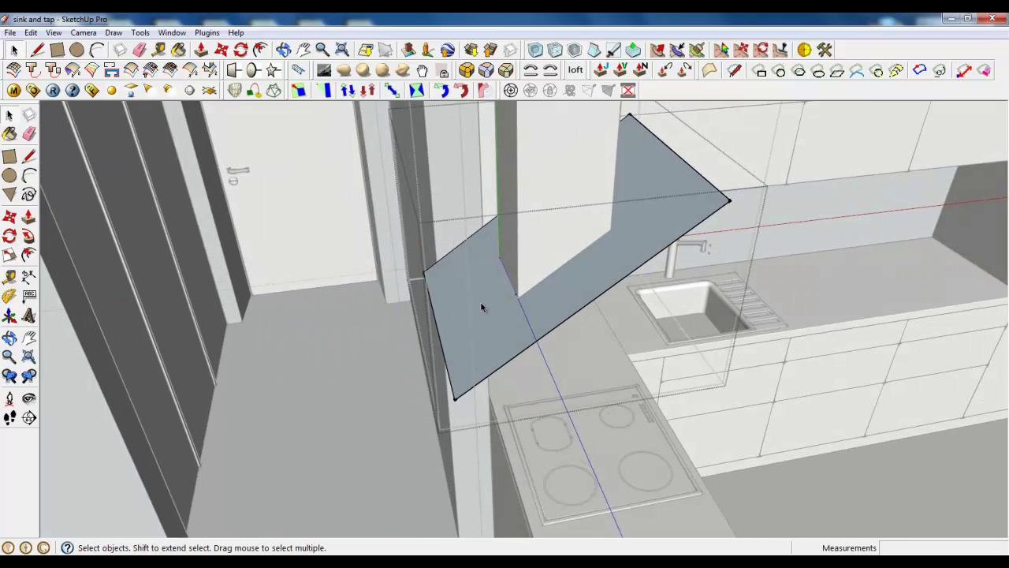
{"action": "left_click", "coordinate": [38, 49]}
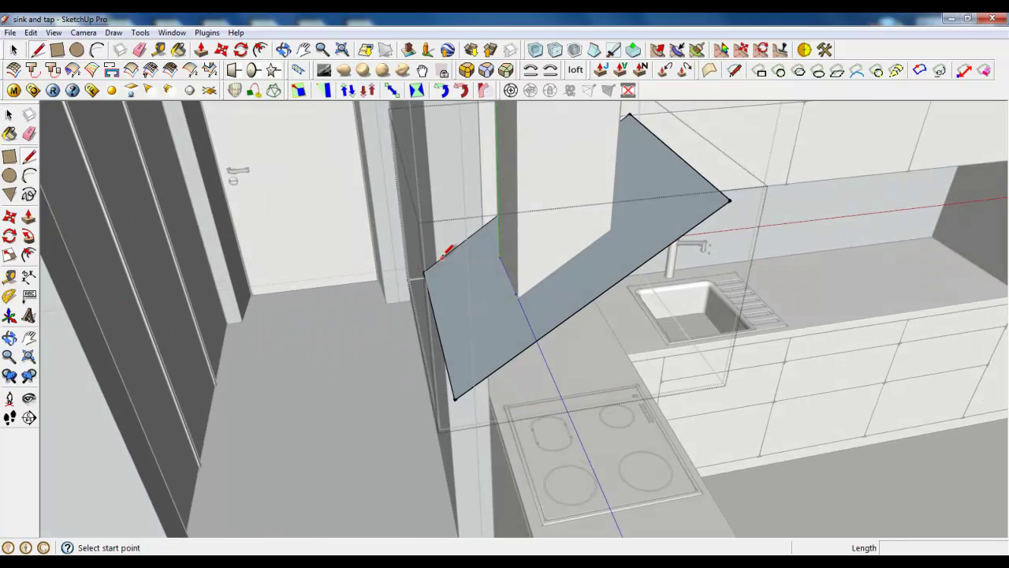
{"action": "left_click", "coordinate": [443, 258]}
{"action": "left_click", "coordinate": [479, 381]}
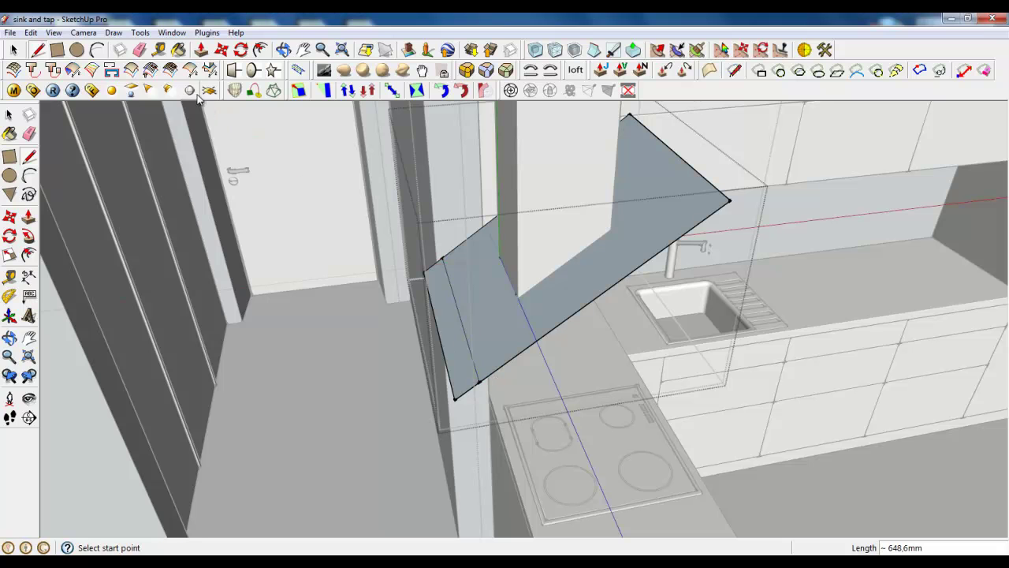
{"action": "left_click", "coordinate": [140, 49]}
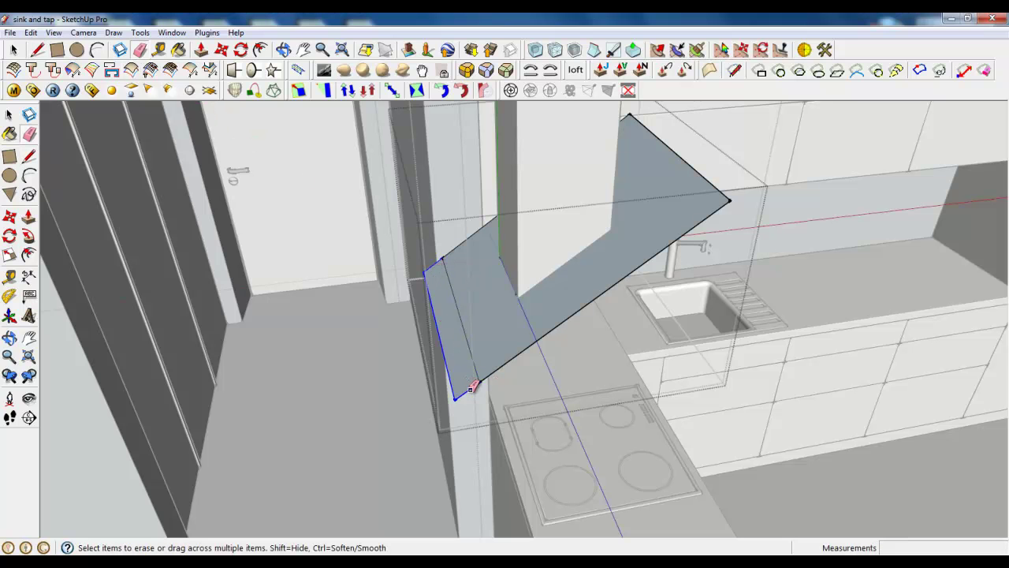
{"action": "left_click_drag", "start_coordinate": [471, 390], "coordinate": [459, 393]}
Draw another line across the hood panel slightly further in from its lower end and erase the outer strip again.
{"action": "scroll", "coordinate": [439, 392], "scroll_direction": "down", "scroll_amount": 5}
{"action": "mouse_move", "coordinate": [441, 391]}
{"action": "middle_mouse_down"}
{"action": "mouse_move", "coordinate": [454, 366]}
{"action": "mouse_move", "coordinate": [428, 292]}
{"action": "mouse_move", "coordinate": [440, 320]}
{"action": "middle_mouse_up"}
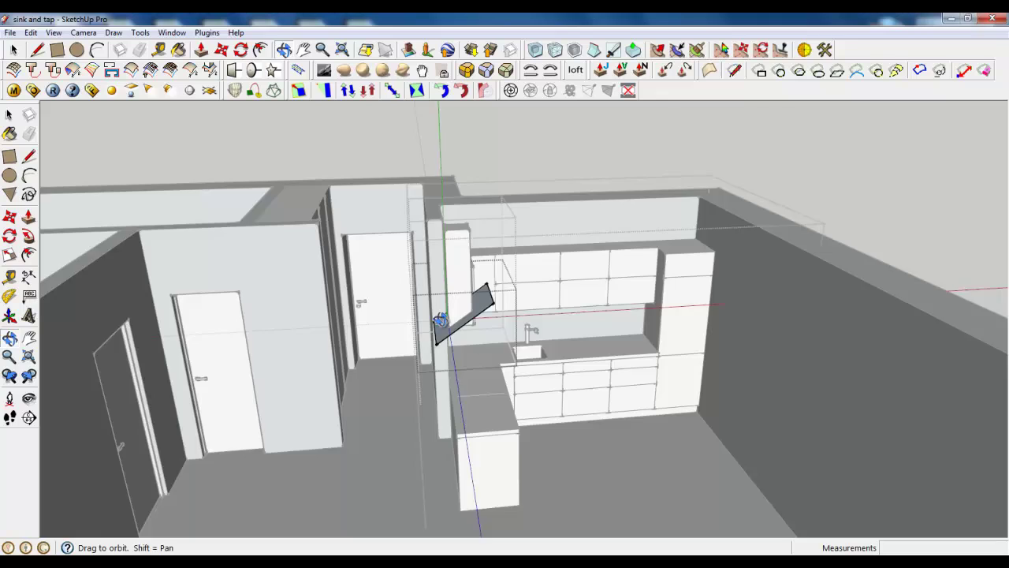
{"action": "scroll", "coordinate": [461, 351], "scroll_direction": "up", "scroll_amount": 6}
{"action": "left_click", "coordinate": [37, 48]}
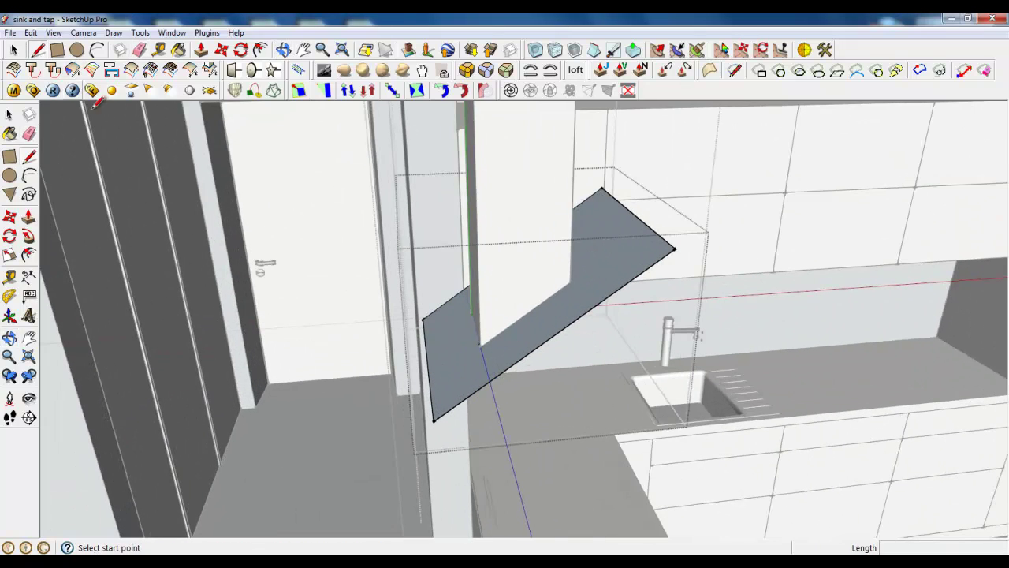
{"action": "scroll", "coordinate": [439, 298], "scroll_direction": "up", "scroll_amount": 3}
{"action": "left_click", "coordinate": [443, 293]}
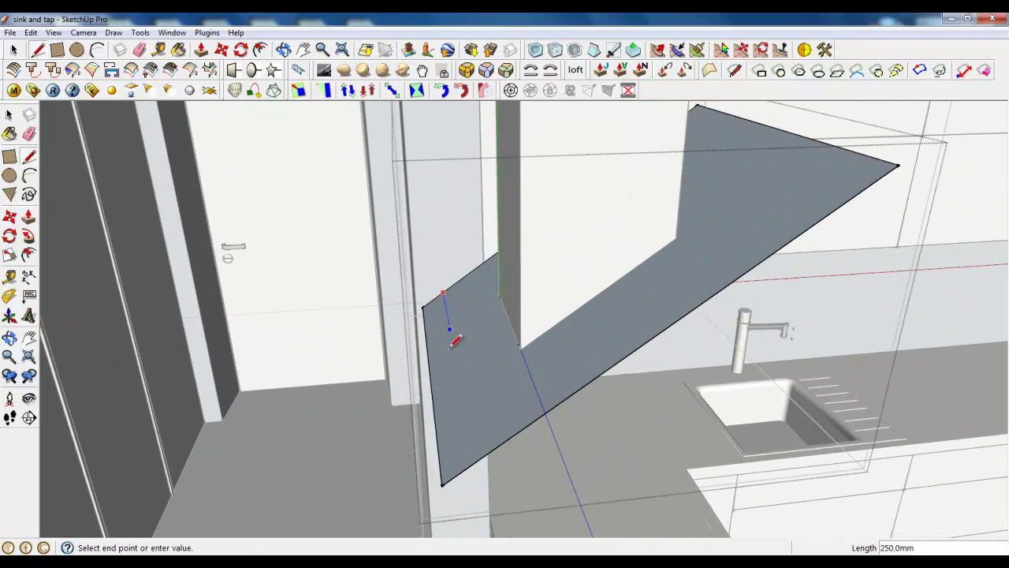
{"action": "left_click", "coordinate": [474, 462]}
{"action": "left_click", "coordinate": [140, 49]}
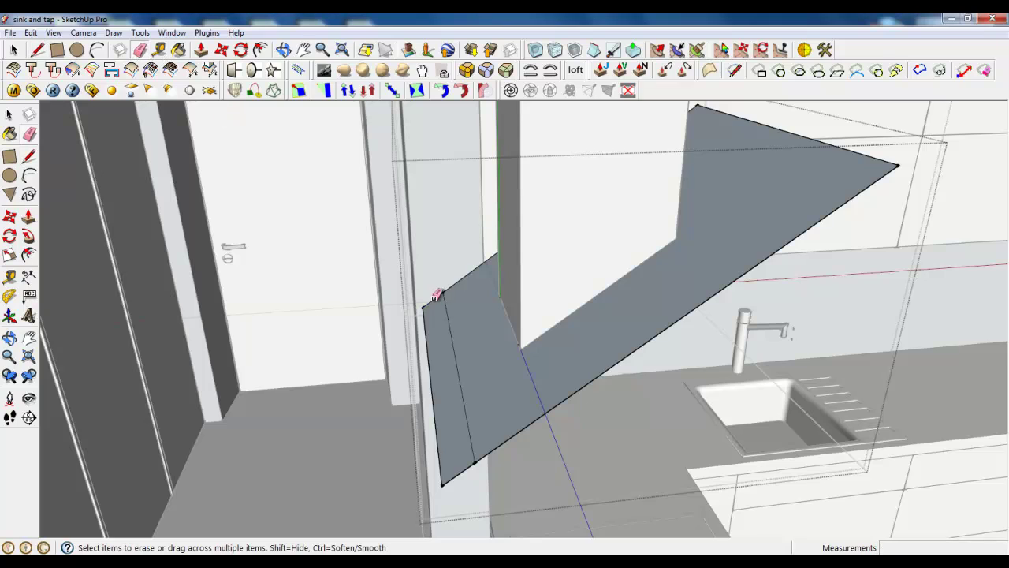
Pull the hood panel's underside down to give it thickness and bring the central opening's face flush with it.
{"action": "mouse_move", "coordinate": [455, 421]}
{"action": "middle_mouse_down"}
{"action": "mouse_move", "coordinate": [475, 376]}
{"action": "mouse_move", "coordinate": [454, 337]}
{"action": "mouse_move", "coordinate": [464, 307]}
{"action": "mouse_move", "coordinate": [444, 279]}
{"action": "mouse_move", "coordinate": [364, 262]}
{"action": "middle_mouse_up"}
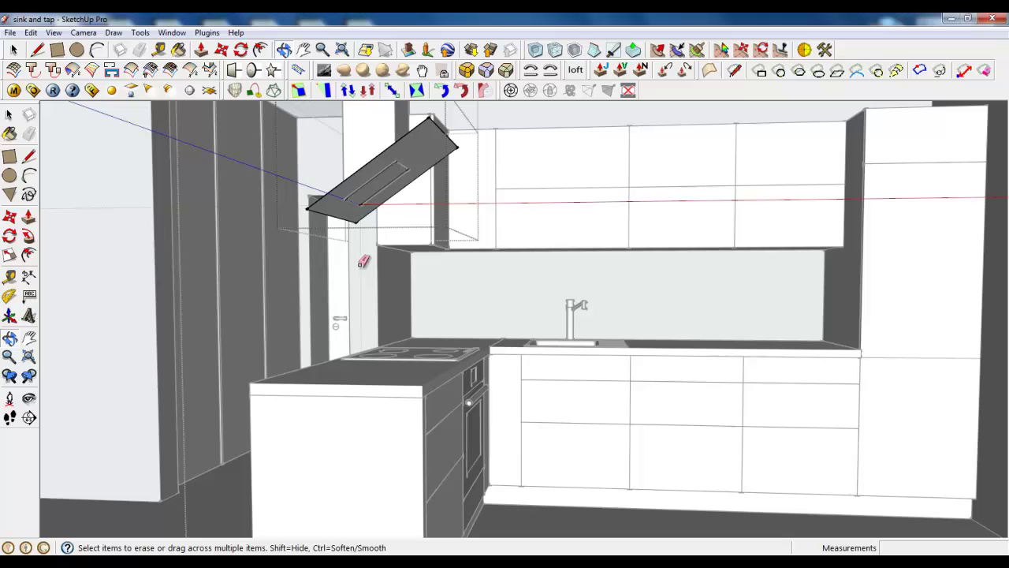
{"action": "left_click", "coordinate": [14, 50]}
{"action": "scroll", "coordinate": [389, 158], "scroll_direction": "up", "scroll_amount": 2}
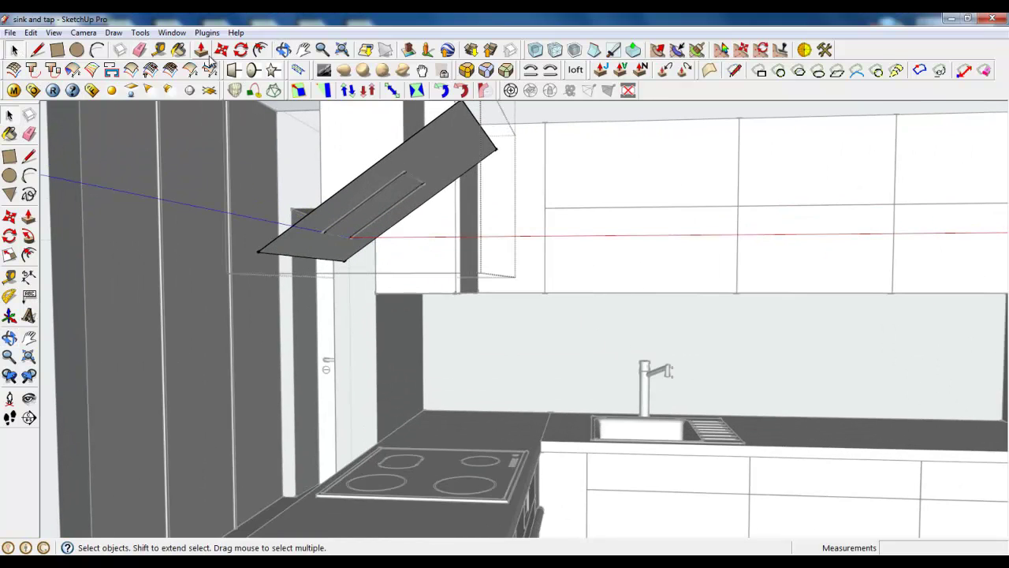
{"action": "left_click", "coordinate": [201, 49]}
{"action": "scroll", "coordinate": [415, 184], "scroll_direction": "up", "scroll_amount": 2}
{"action": "left_click", "coordinate": [403, 175]}
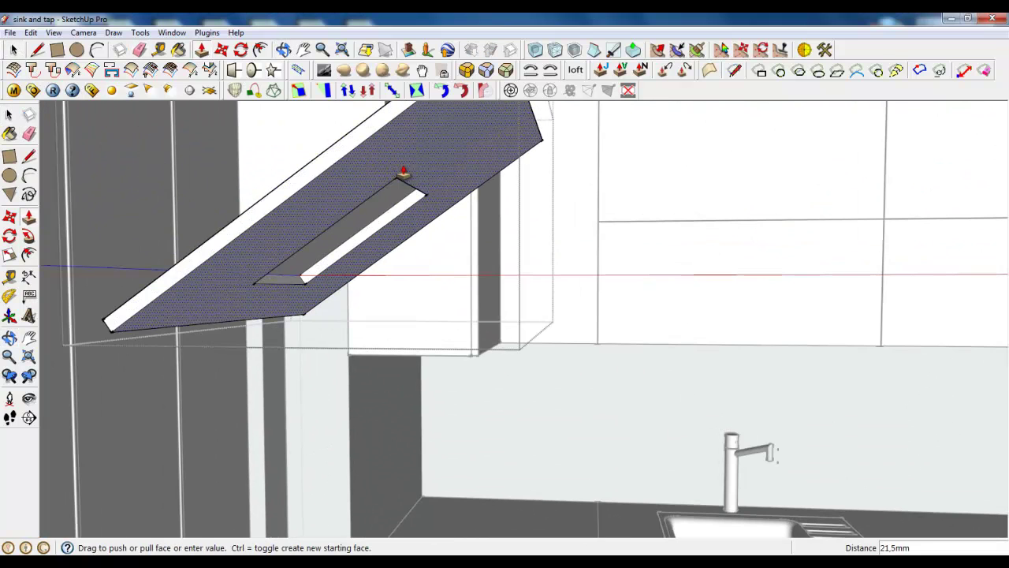
{"action": "key", "text": "Return"}
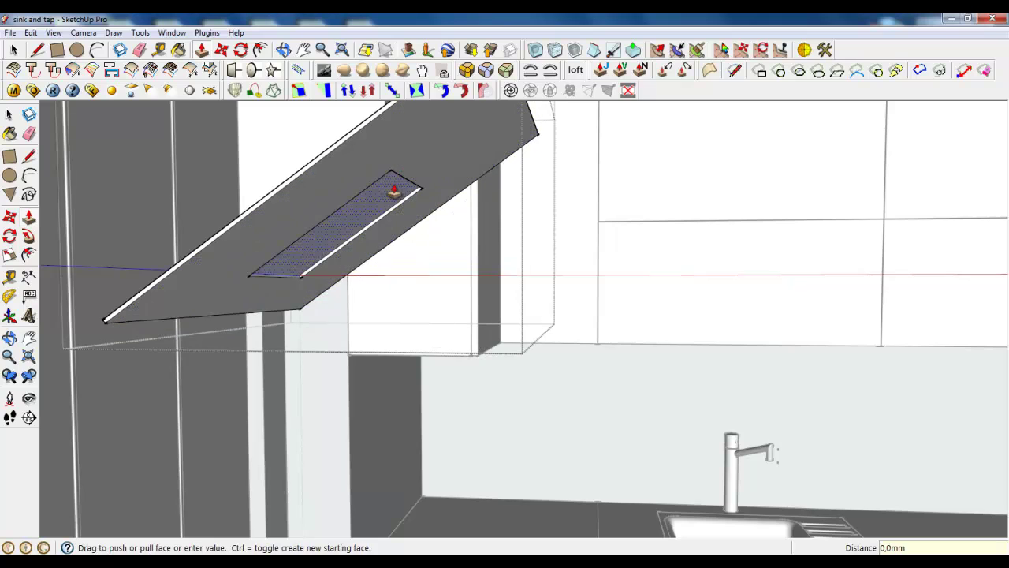
Erase the leftover rectangular outline in the middle of the hood panel's underside.
{"action": "key", "text": "space"}
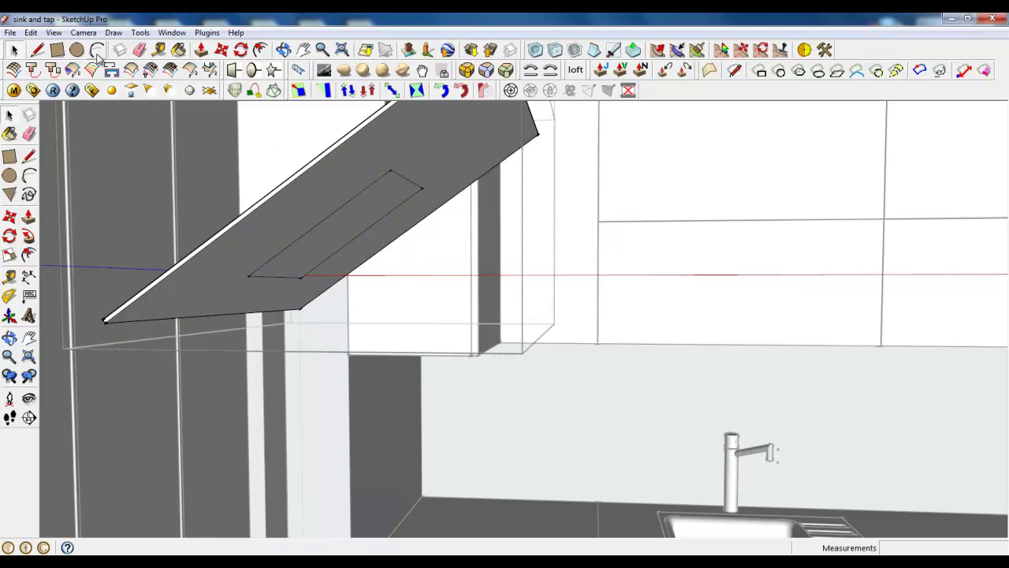
{"action": "left_click", "coordinate": [140, 49]}
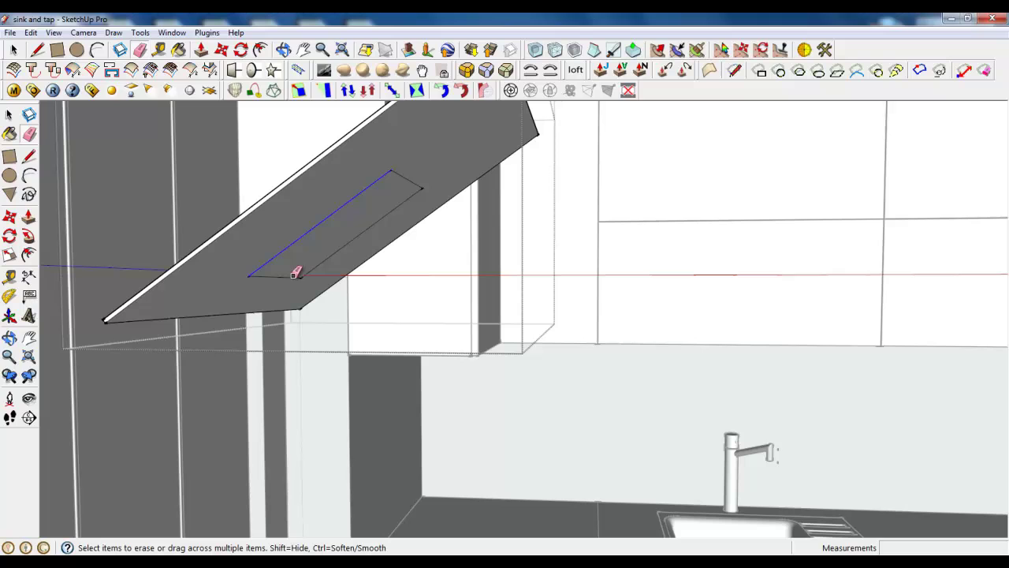
{"action": "left_click_drag", "start_coordinate": [368, 225], "coordinate": [423, 167]}
Offset the outline of the hood panel's underside inward by 115 mm, and offset the resulting rectangle inward by another 60 mm.
{"action": "mouse_move", "coordinate": [421, 163]}
{"action": "middle_mouse_down"}
{"action": "mouse_move", "coordinate": [318, 198]}
{"action": "mouse_move", "coordinate": [285, 194]}
{"action": "middle_mouse_up"}
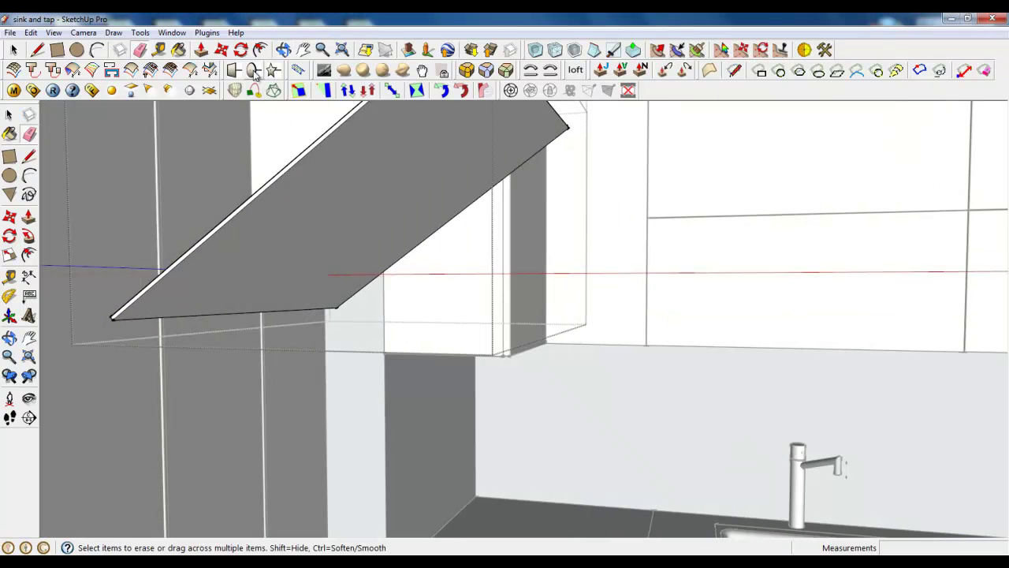
{"action": "left_click", "coordinate": [261, 49]}
{"action": "left_click", "coordinate": [335, 176]}
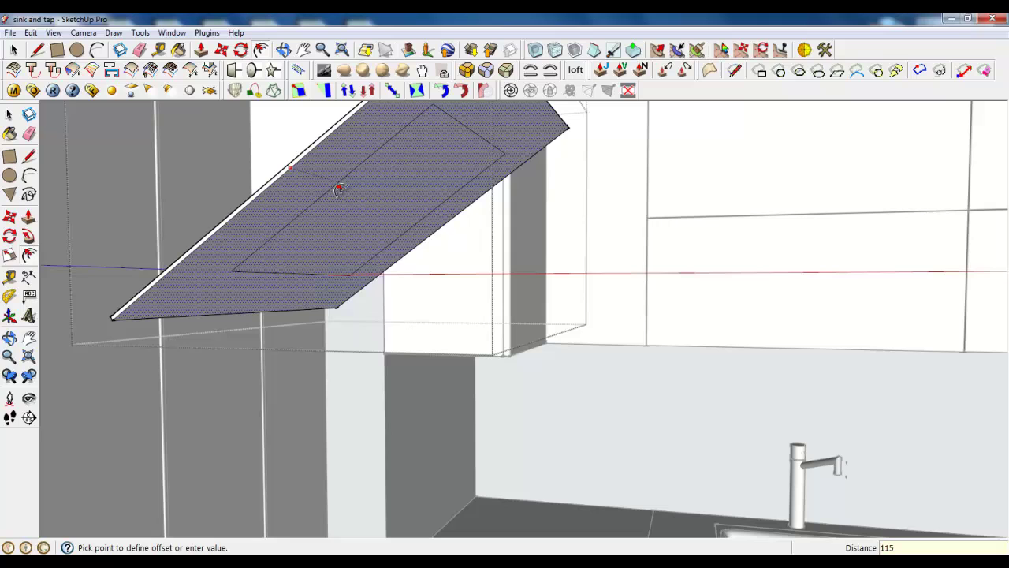
{"action": "left_click", "coordinate": [339, 188]}
{"action": "middle_click_drag", "start_coordinate": [338, 184], "coordinate": [327, 213]}
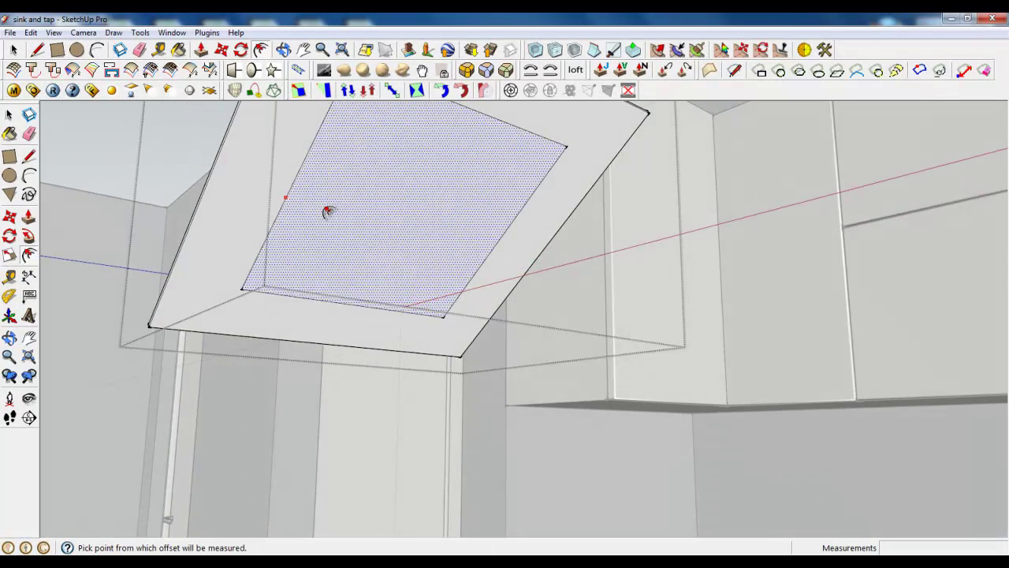
{"action": "left_click", "coordinate": [318, 212]}
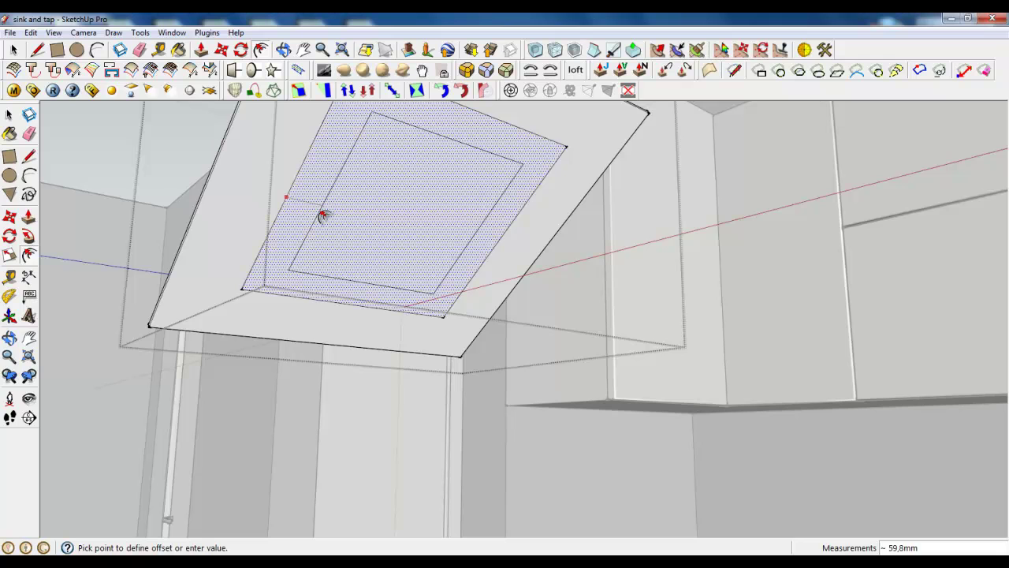
{"action": "type", "text": "60"}
{"action": "key", "text": "Return"}
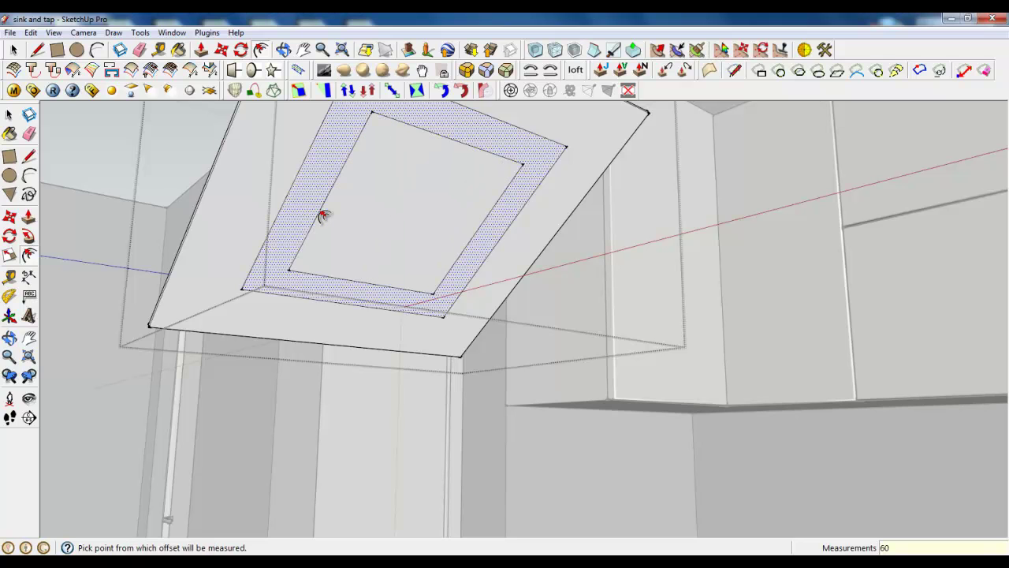
Pull the frame-shaped face between the two offset rectangles out of the hood's underside by about 7 mm.
{"action": "left_click", "coordinate": [201, 50]}
{"action": "middle_click_drag", "start_coordinate": [355, 284], "coordinate": [382, 302]}
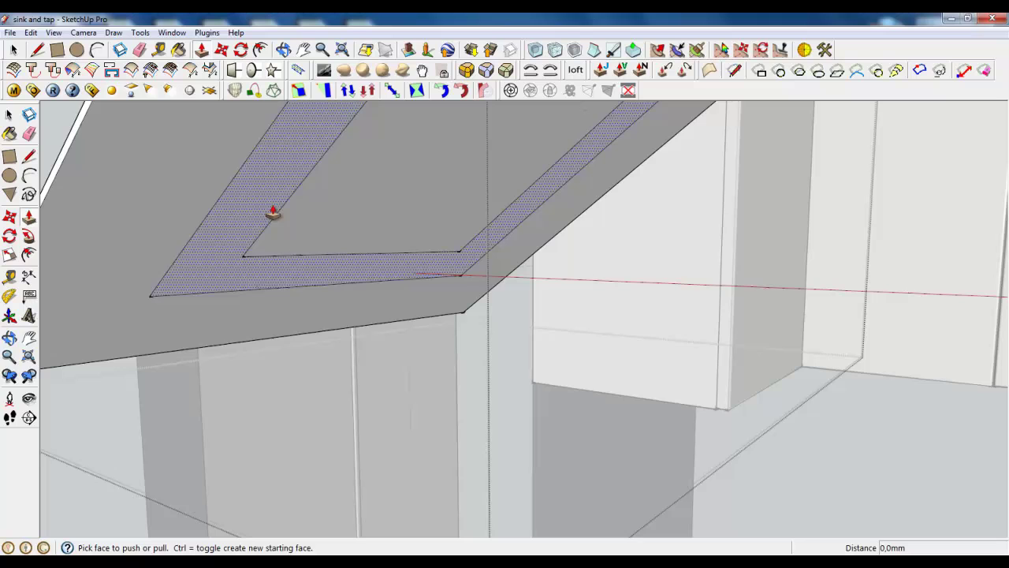
{"action": "left_click_drag", "start_coordinate": [272, 213], "coordinate": [273, 216]}
Round the inner and outer edges of the raised frame face with a 2.0 mm Round Corner offset and 4 segments.
{"action": "left_click", "coordinate": [13, 50]}
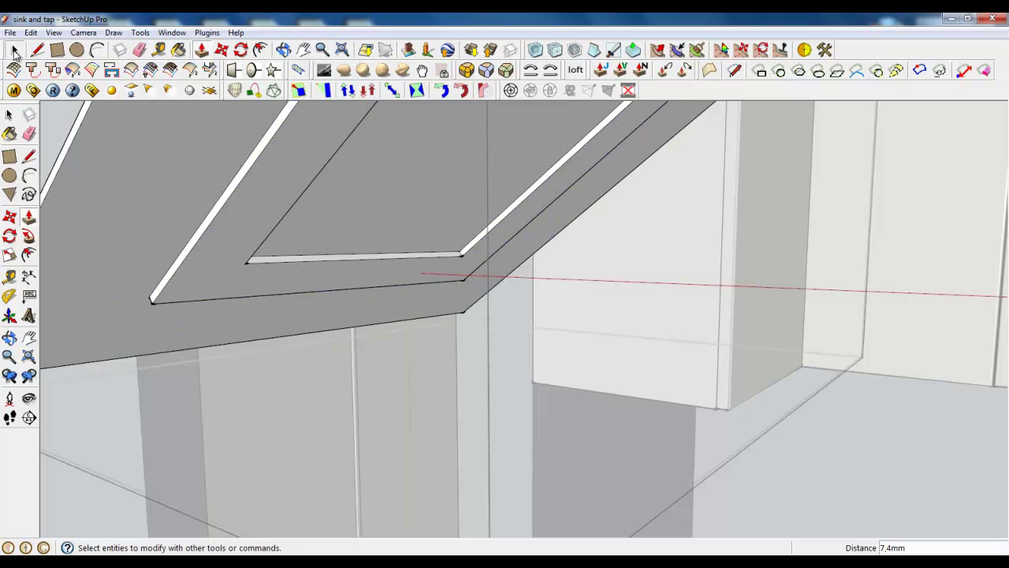
{"action": "middle_click_drag", "start_coordinate": [236, 220], "coordinate": [201, 232]}
{"action": "left_click", "coordinate": [207, 230]}
{"action": "scroll", "coordinate": [307, 122], "scroll_direction": "up", "scroll_amount": 2}
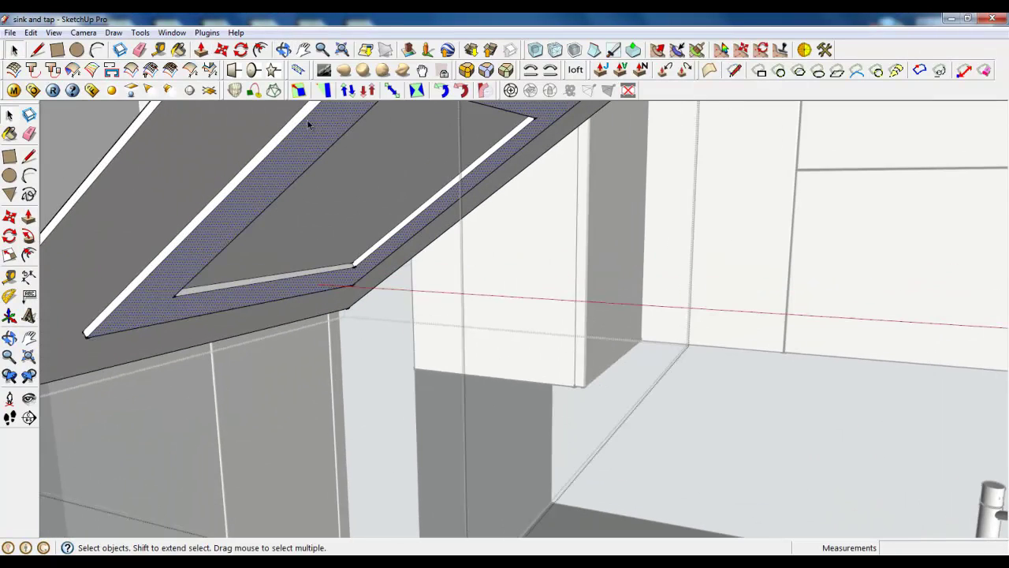
{"action": "left_click", "coordinate": [466, 72]}
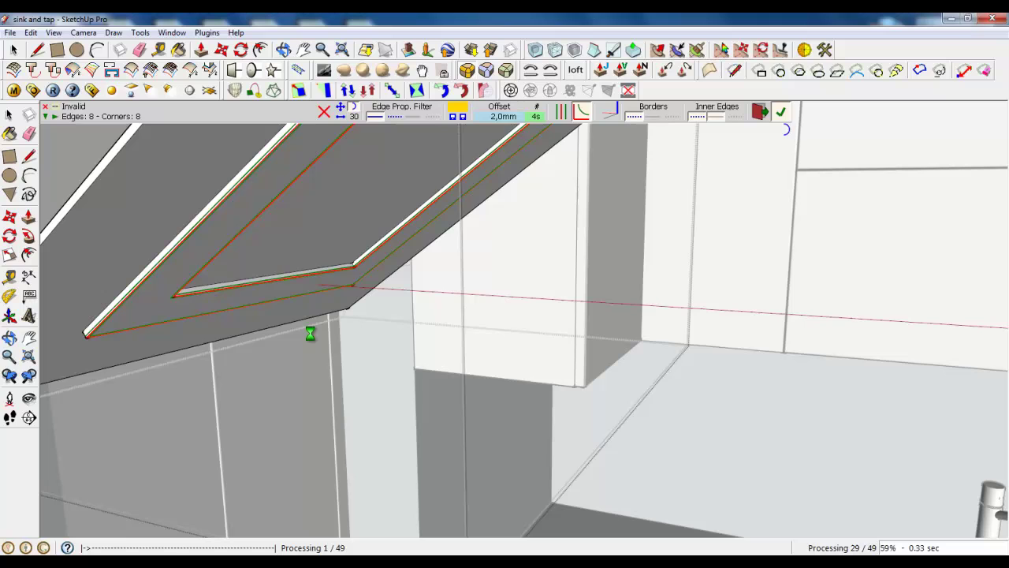
{"action": "left_click", "coordinate": [15, 50]}
Round the edges of the hood panel's four narrow side faces using Round Corner with a 1.0 mm offset and 1 segment.
{"action": "scroll", "coordinate": [223, 215], "scroll_direction": "down", "scroll_amount": 3}
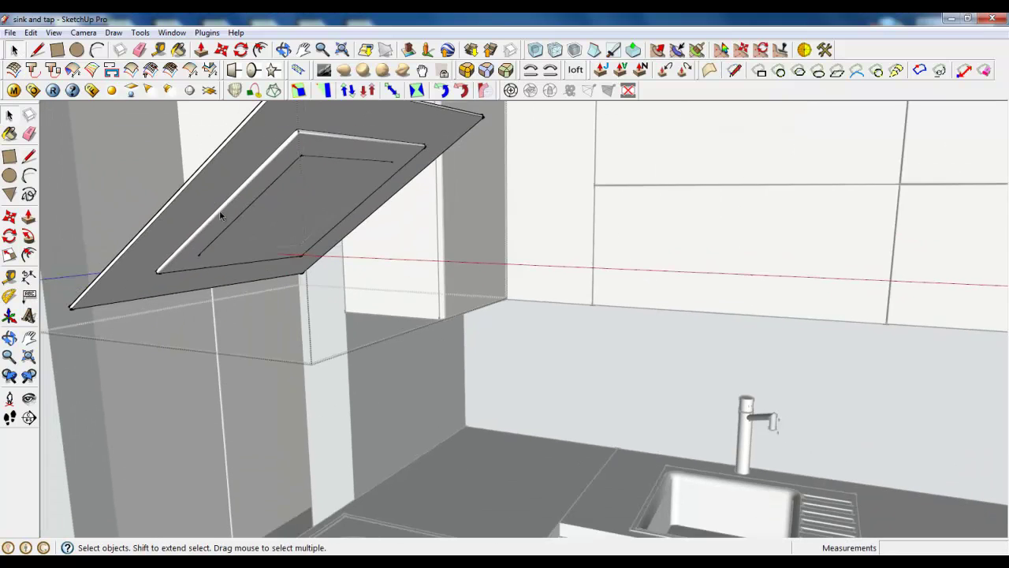
{"action": "scroll", "coordinate": [220, 212], "scroll_direction": "up", "scroll_amount": 1}
{"action": "middle_click_drag", "start_coordinate": [195, 210], "coordinate": [207, 188]}
{"action": "scroll", "coordinate": [207, 188], "scroll_direction": "up", "scroll_amount": 2}
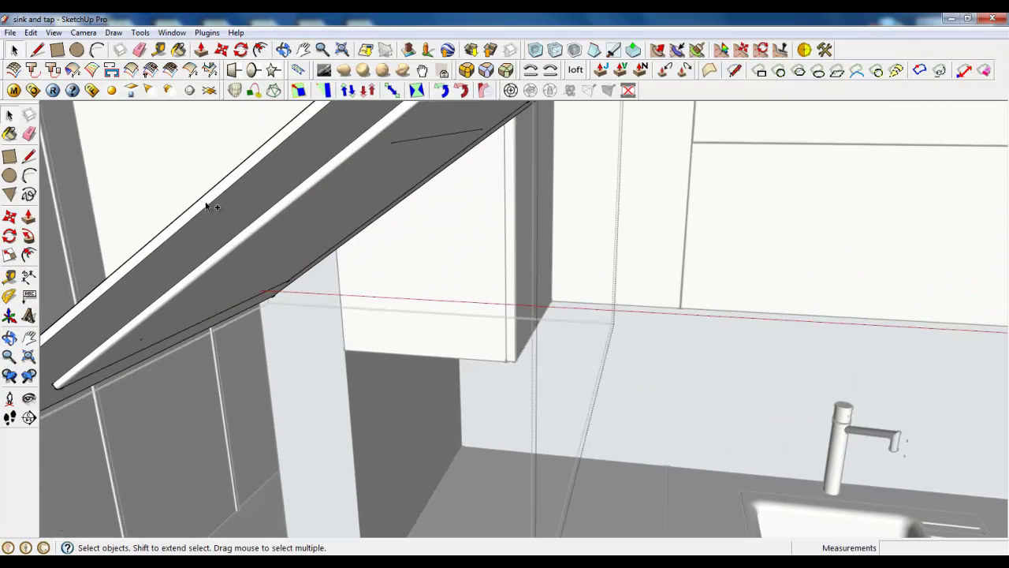
{"action": "double_click", "coordinate": [204, 201]}
{"action": "scroll", "coordinate": [268, 217], "scroll_direction": "down", "scroll_amount": 2}
{"action": "scroll", "coordinate": [379, 119], "scroll_direction": "up", "scroll_amount": 4}
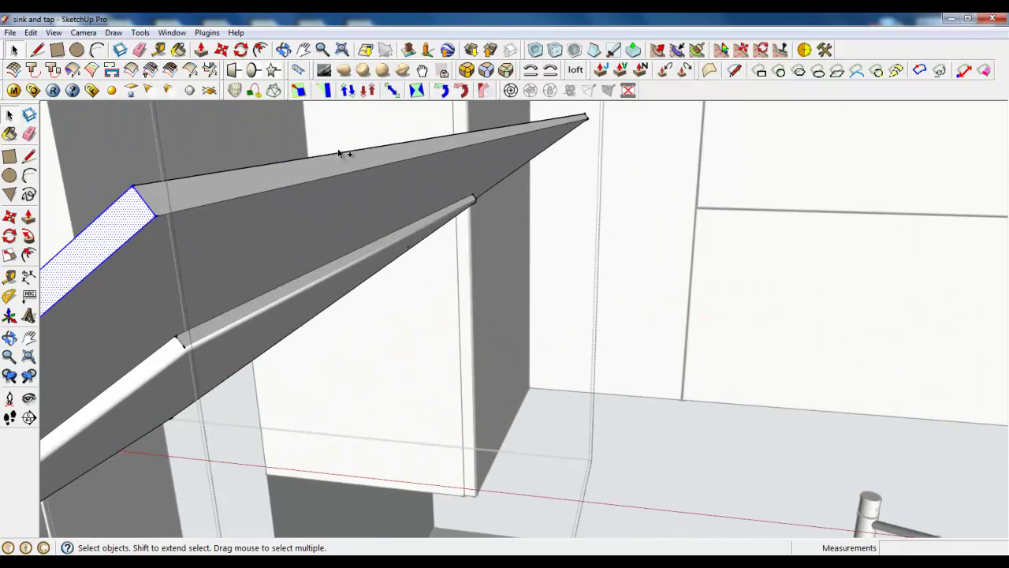
{"action": "double_click", "coordinate": [336, 164], "text": "ctrl"}
{"action": "scroll", "coordinate": [479, 180], "scroll_direction": "down", "scroll_amount": 5}
{"action": "middle_click_drag", "start_coordinate": [326, 254], "coordinate": [462, 254]}
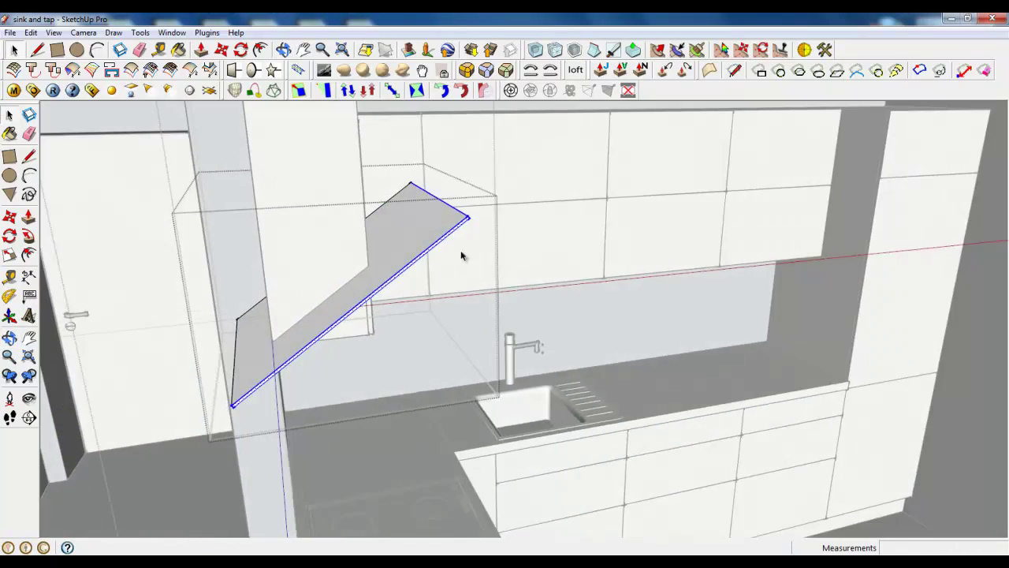
{"action": "scroll", "coordinate": [378, 279], "scroll_direction": "down", "scroll_amount": 1}
{"action": "scroll", "coordinate": [273, 328], "scroll_direction": "up", "scroll_amount": 4}
{"action": "middle_click_drag", "start_coordinate": [266, 308], "coordinate": [293, 357]}
{"action": "scroll", "coordinate": [292, 357], "scroll_direction": "up", "scroll_amount": 1}
{"action": "double_click", "coordinate": [273, 393], "text": "ctrl"}
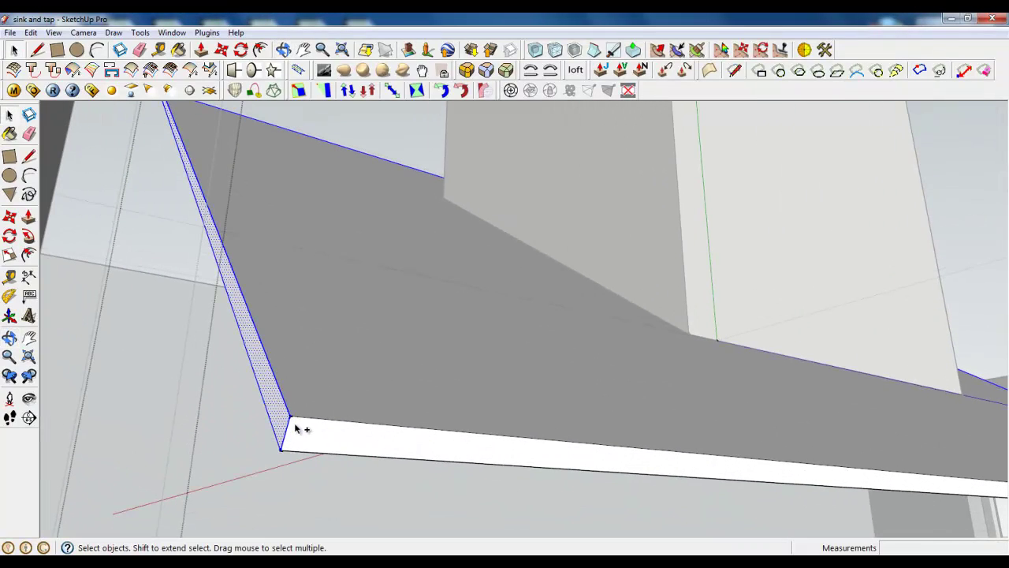
{"action": "double_click", "coordinate": [295, 426], "text": "ctrl"}
{"action": "middle_click_drag", "start_coordinate": [295, 425], "coordinate": [216, 430]}
{"action": "scroll", "coordinate": [144, 282], "scroll_direction": "down", "scroll_amount": 3}
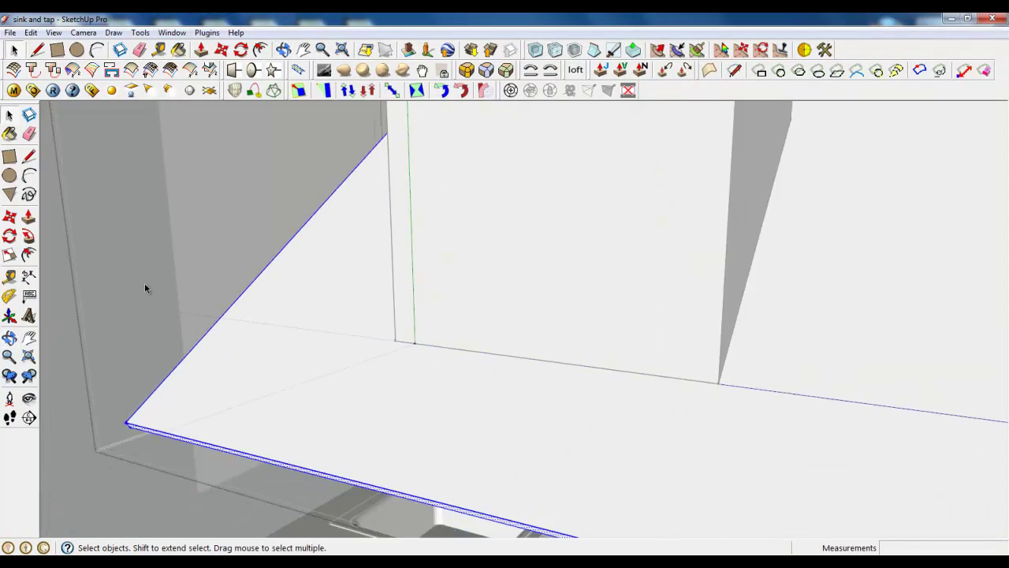
{"action": "middle_click_drag", "start_coordinate": [144, 282], "coordinate": [504, 425]}
{"action": "scroll", "coordinate": [504, 424], "scroll_direction": "down", "scroll_amount": 2}
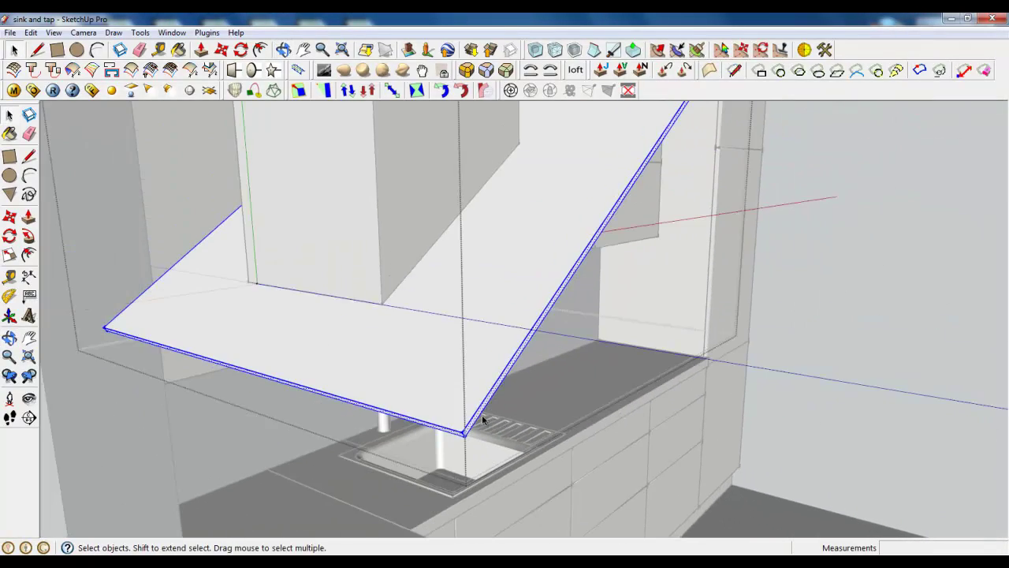
{"action": "scroll", "coordinate": [482, 417], "scroll_direction": "up", "scroll_amount": 2}
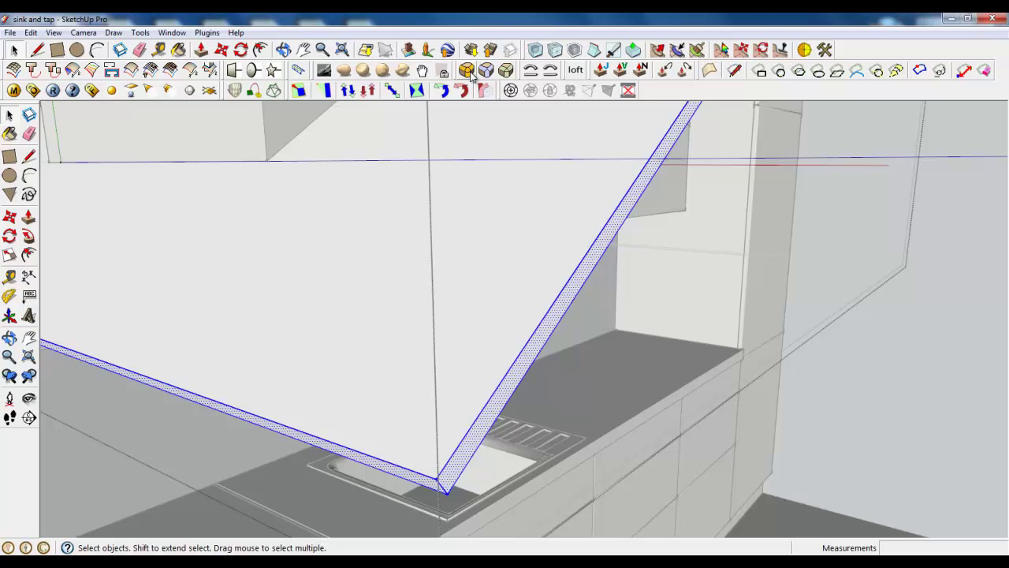
{"action": "left_click", "coordinate": [467, 70]}
{"action": "left_click", "coordinate": [501, 116]}
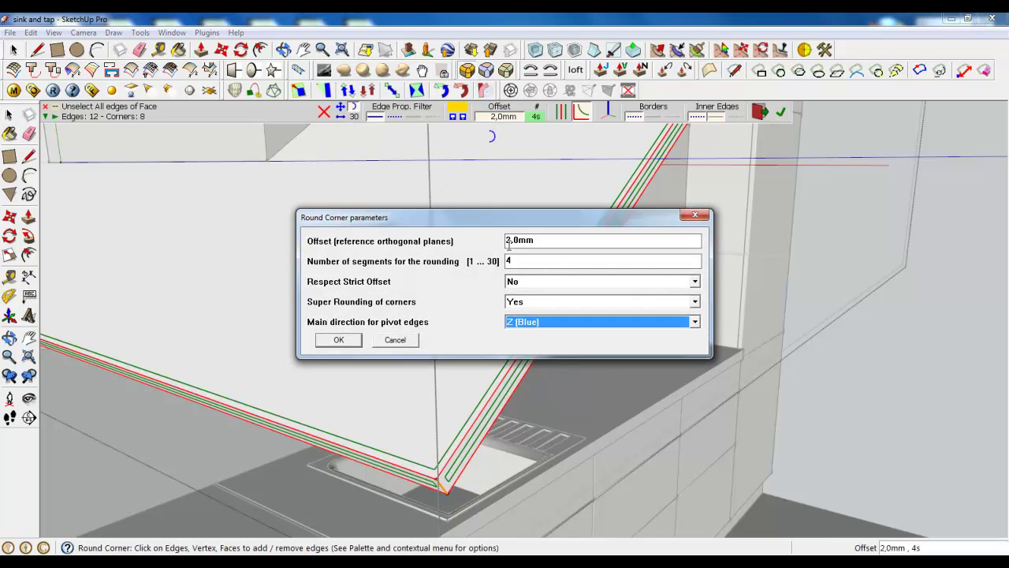
{"action": "left_click_drag", "start_coordinate": [510, 234], "coordinate": [494, 238]}
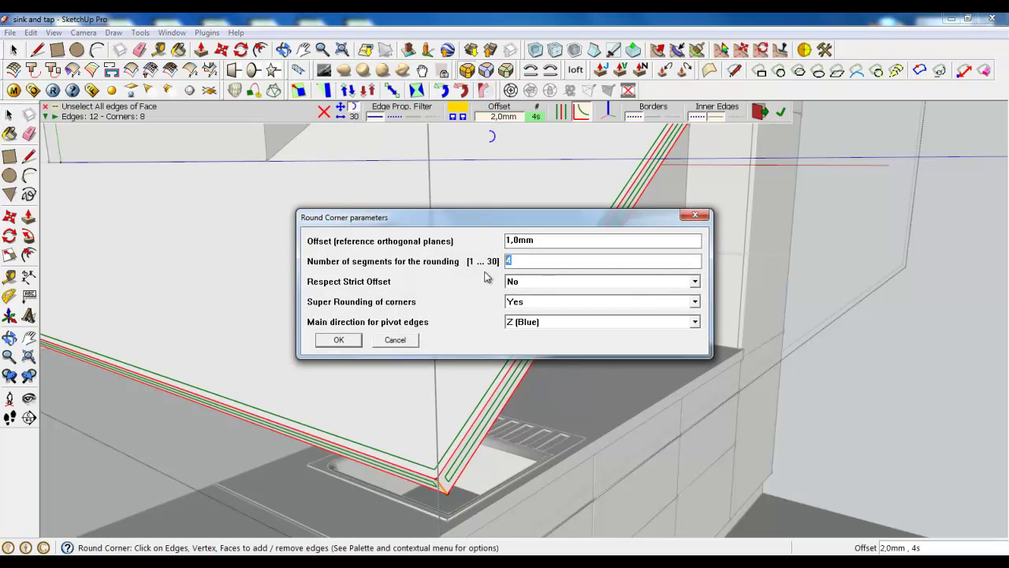
{"action": "left_click", "coordinate": [339, 340]}
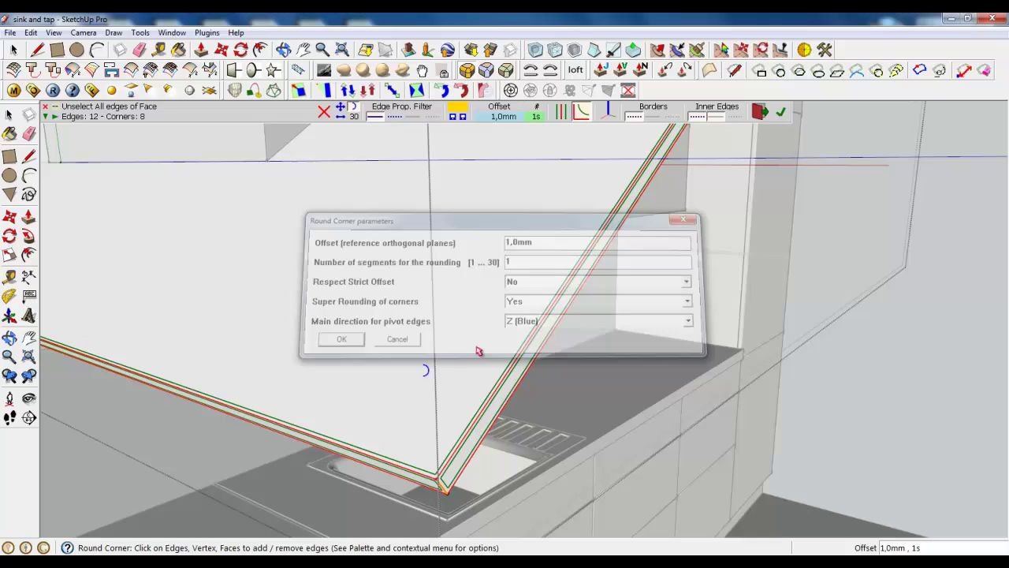
{"action": "left_click", "coordinate": [779, 112]}
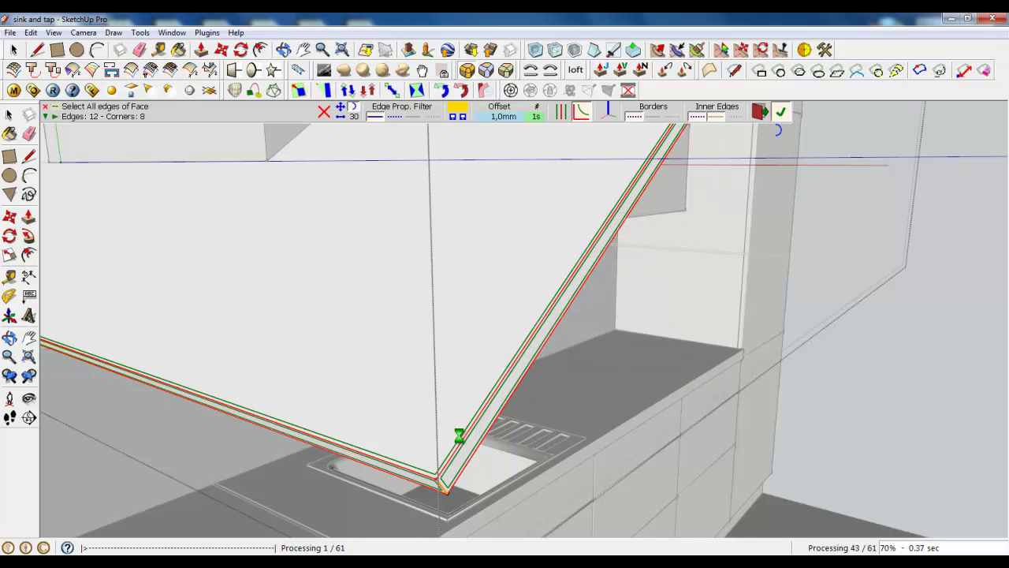
Show hidden geometry to inspect the hood panel's rounded edges, and hide it again.
{"action": "left_click", "coordinate": [54, 32]}
{"action": "left_click", "coordinate": [90, 77]}
{"action": "middle_click_drag", "start_coordinate": [417, 417], "coordinate": [266, 440]}
{"action": "scroll", "coordinate": [329, 387], "scroll_direction": "down", "scroll_amount": 5}
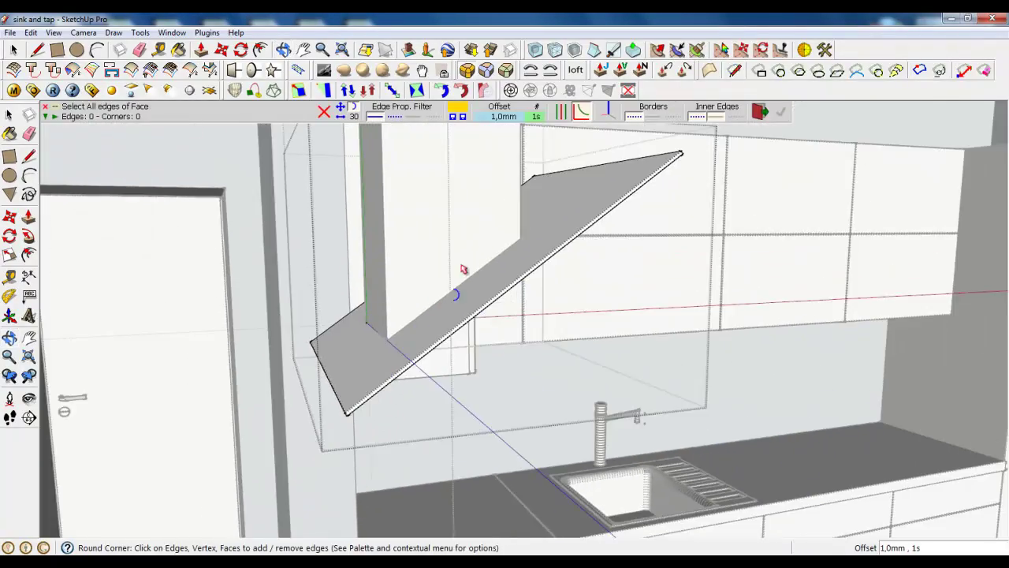
{"action": "middle_click_drag", "start_coordinate": [463, 270], "coordinate": [345, 248]}
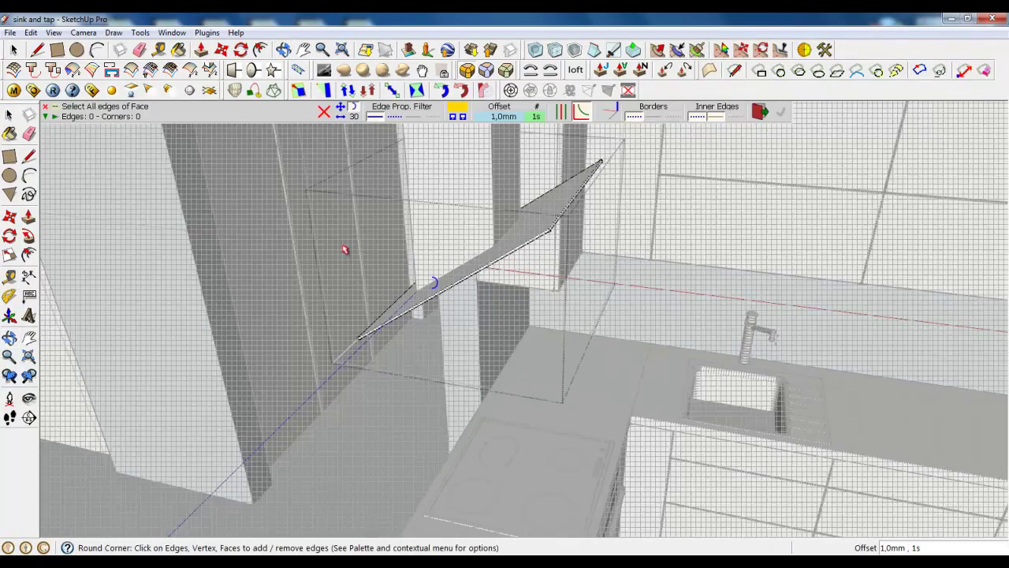
{"action": "left_click", "coordinate": [54, 32]}
{"action": "left_click", "coordinate": [90, 77]}
Leave the rounding operation and close the hood panel's group.
{"action": "scroll", "coordinate": [329, 256], "scroll_direction": "down", "scroll_amount": 5}
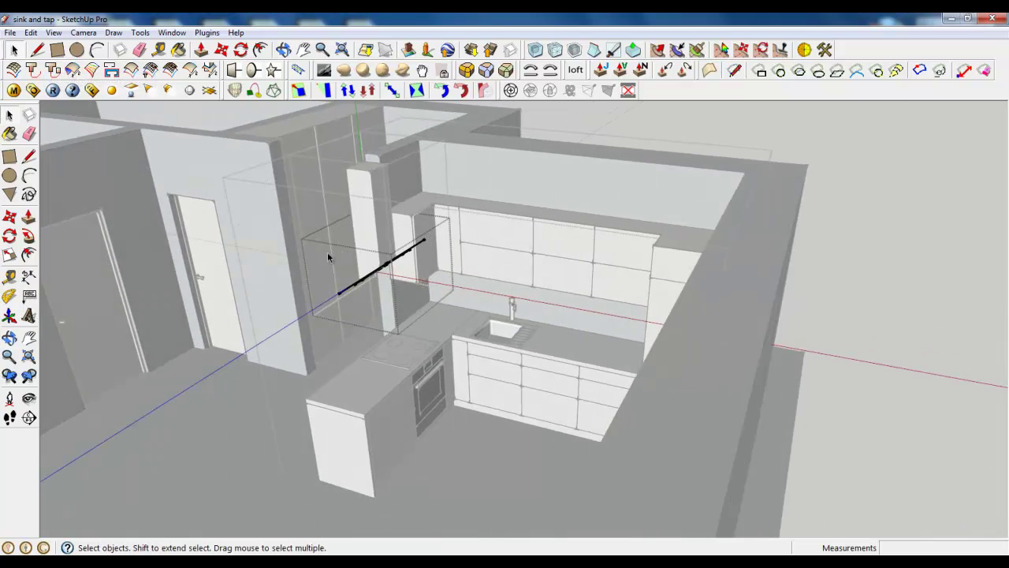
{"action": "right_click", "coordinate": [329, 257]}
{"action": "left_click", "coordinate": [332, 268]}
{"action": "left_click", "coordinate": [14, 49]}
{"action": "right_click", "coordinate": [319, 243]}
{"action": "left_click", "coordinate": [347, 250]}
Raise the whole chimney 100 mm straight up from the hood panel.
{"action": "scroll", "coordinate": [387, 257], "scroll_direction": "up", "scroll_amount": 6}
{"action": "triple_click", "coordinate": [386, 265]}
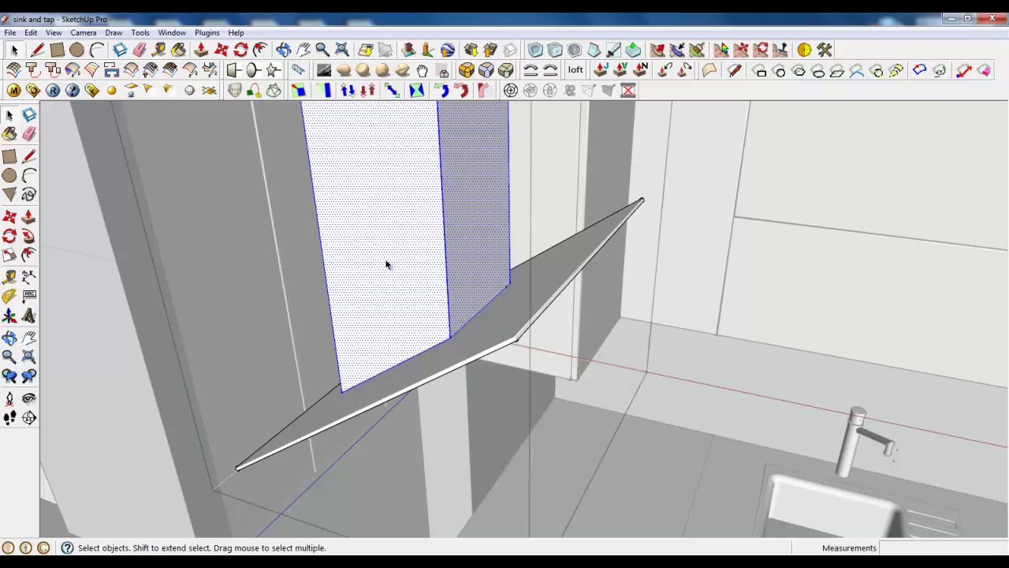
{"action": "left_click", "coordinate": [221, 50]}
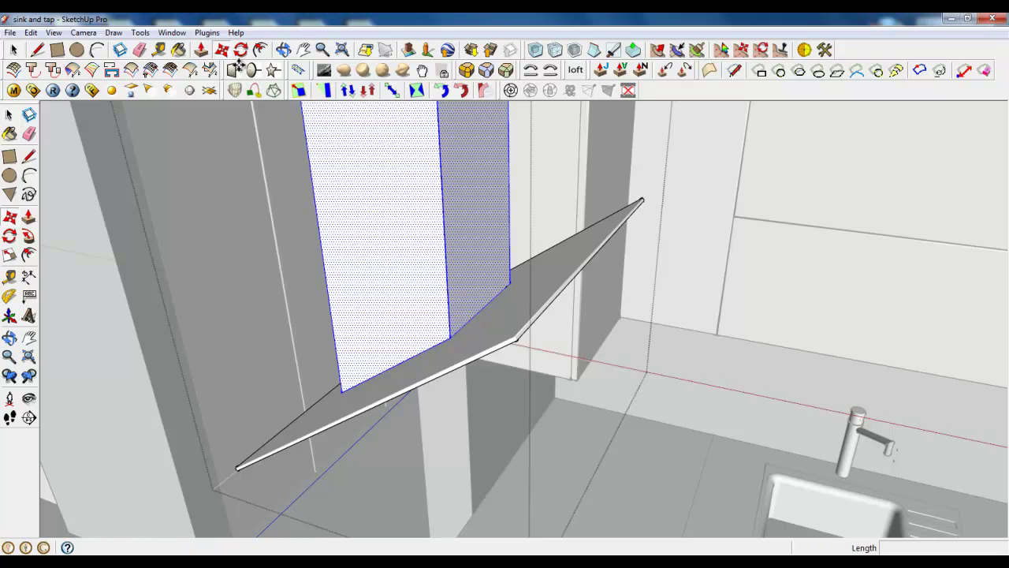
{"action": "left_click", "coordinate": [404, 274]}
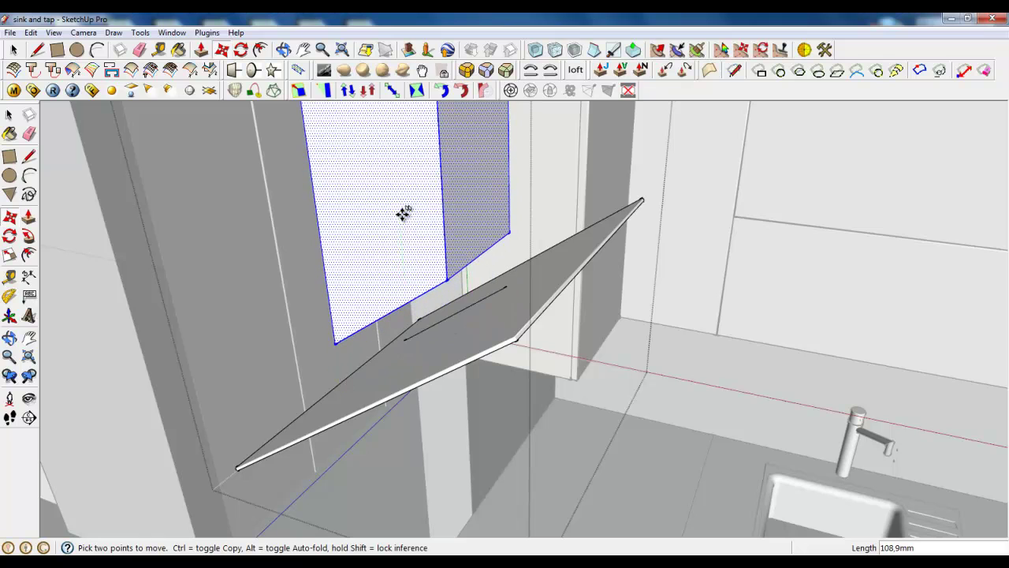
{"action": "key", "text": "Return"}
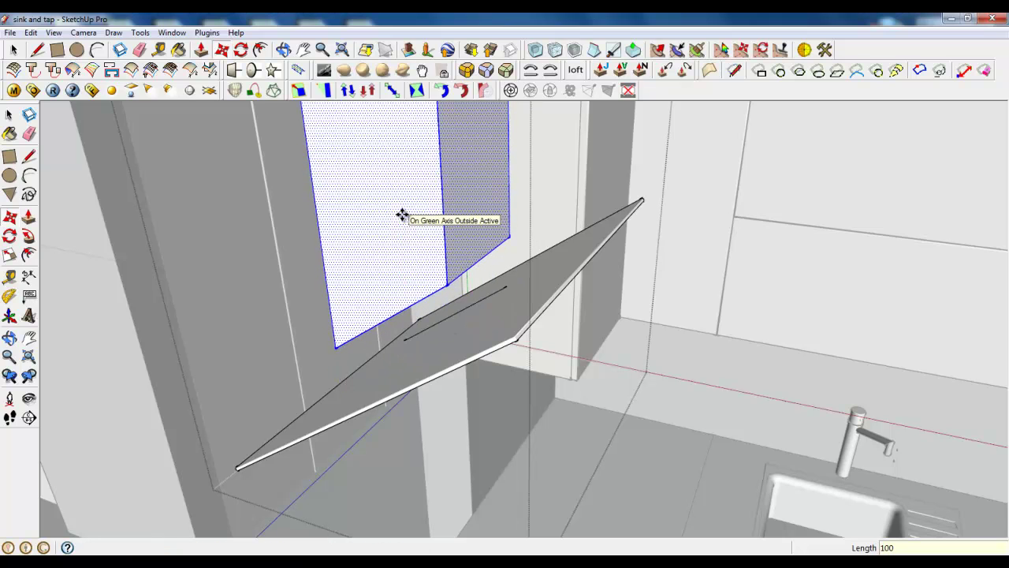
Trace the chimney's 250 mm lower side edge with a line so that a face closes its open bottom.
{"action": "middle_click_drag", "start_coordinate": [397, 293], "coordinate": [442, 256]}
{"action": "left_click", "coordinate": [37, 49]}
{"action": "left_click", "coordinate": [455, 279]}
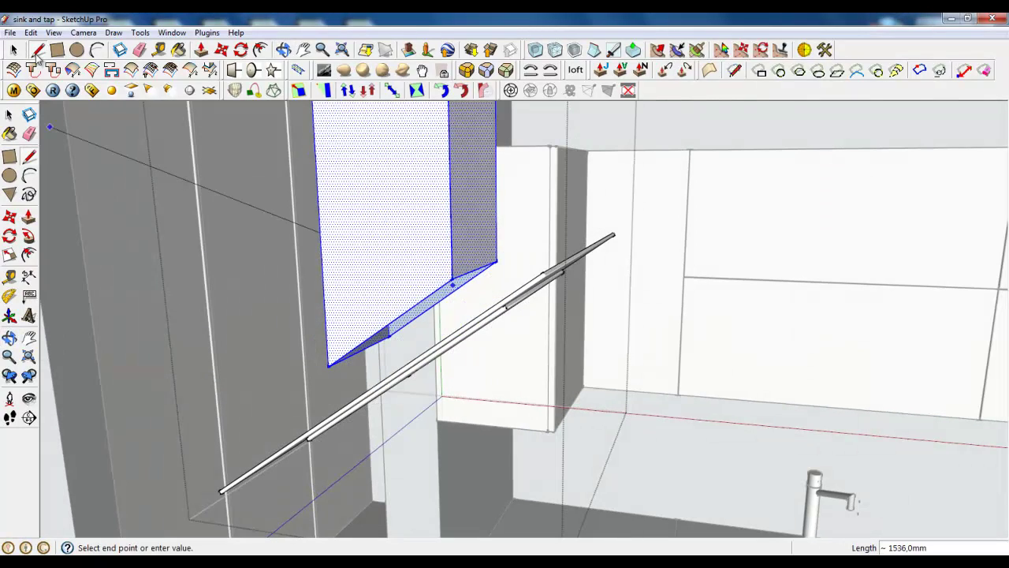
{"action": "left_click", "coordinate": [37, 49]}
{"action": "left_click", "coordinate": [455, 278]}
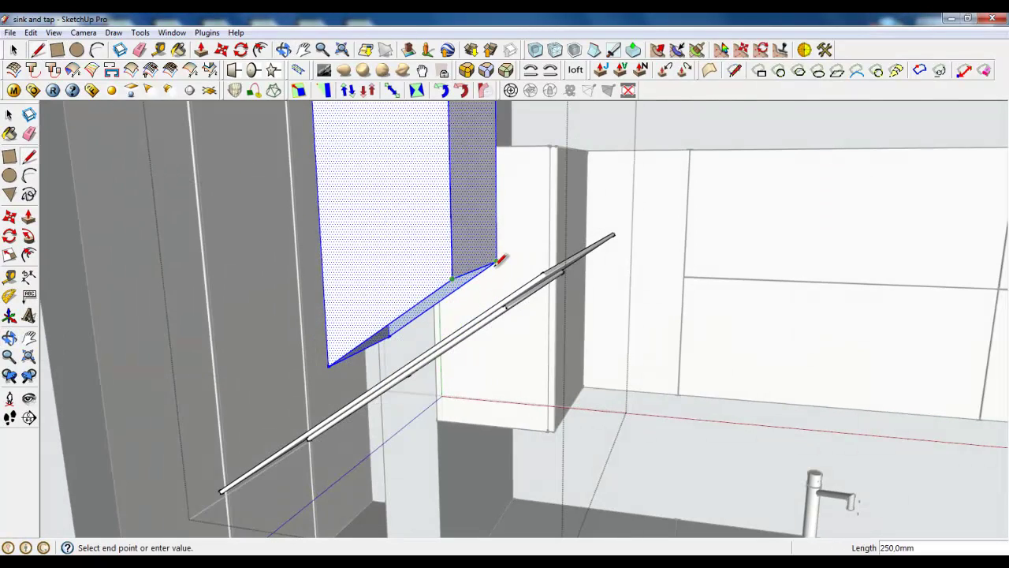
{"action": "left_click", "coordinate": [495, 261]}
{"action": "key", "text": "space"}
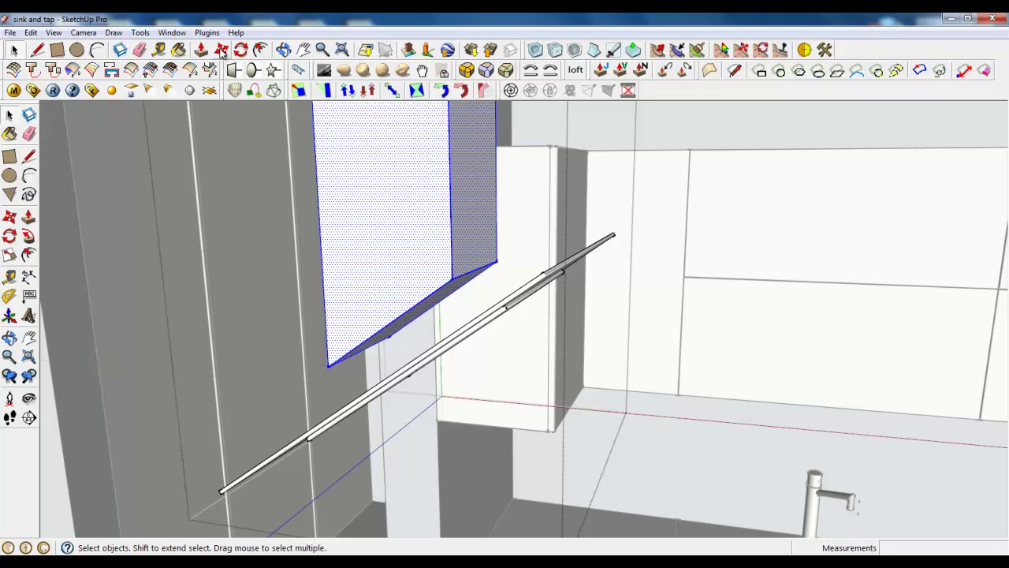
Move the closed chimney straight back down onto the hood panel.
{"action": "key", "text": "m"}
{"action": "left_click", "coordinate": [394, 166]}
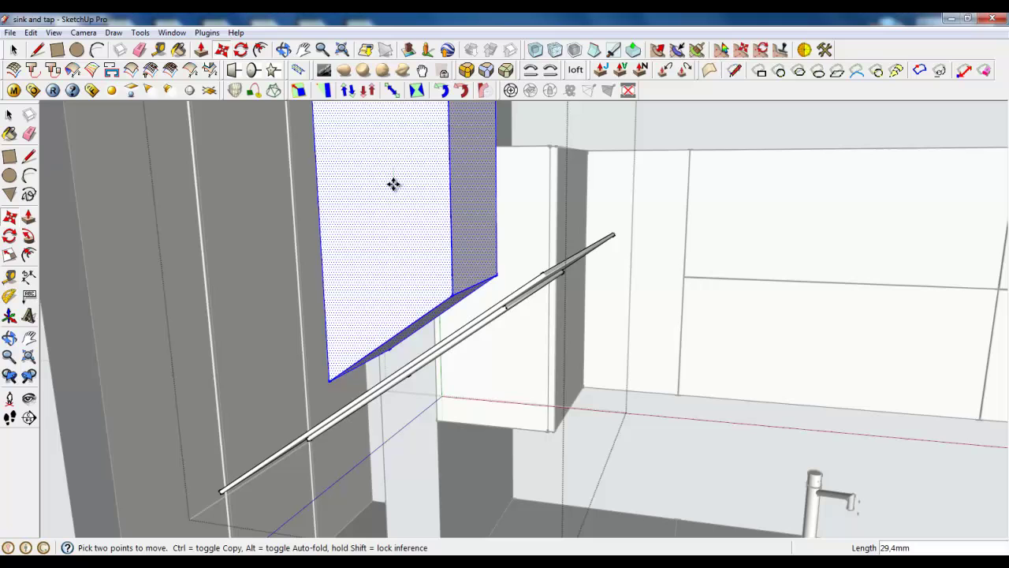
{"action": "type", "text": "10"}
{"action": "key", "text": "Return"}
{"action": "middle_click_drag", "start_coordinate": [395, 190], "coordinate": [406, 270]}
{"action": "left_click", "coordinate": [14, 49]}
Round all the chimney's edges with a 2 mm offset and 4 segments.
{"action": "scroll", "coordinate": [349, 276], "scroll_direction": "down", "scroll_amount": 3}
{"action": "scroll", "coordinate": [595, 461], "scroll_direction": "down", "scroll_amount": 3}
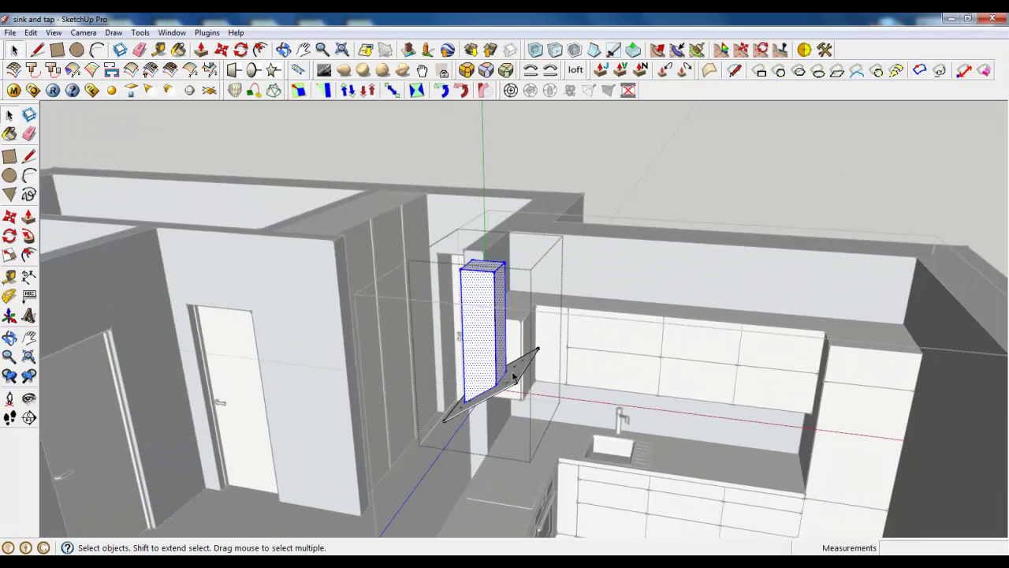
{"action": "scroll", "coordinate": [492, 339], "scroll_direction": "up", "scroll_amount": 3}
{"action": "left_click", "coordinate": [457, 89]}
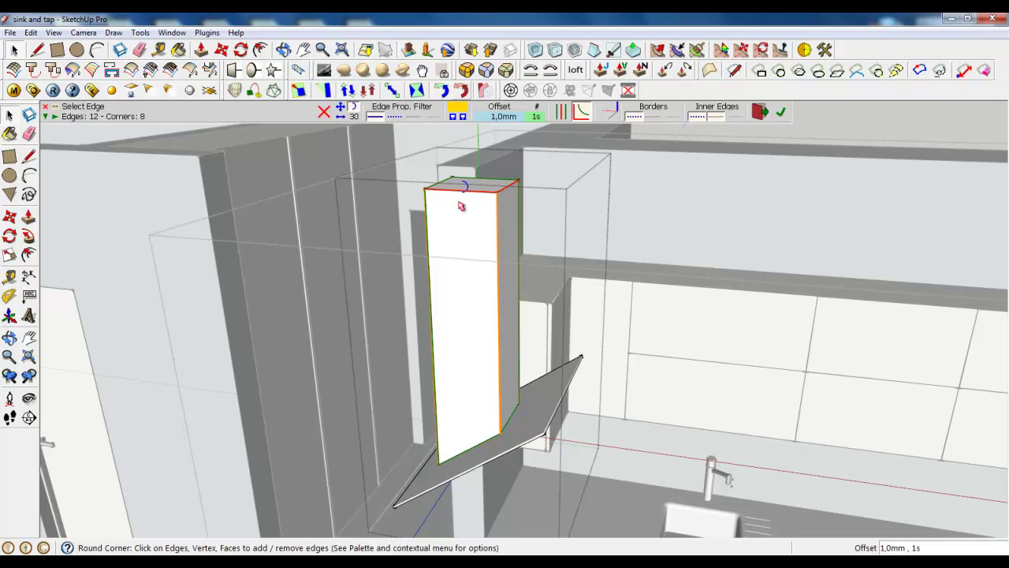
{"action": "left_click", "coordinate": [492, 115]}
{"action": "left_click", "coordinate": [511, 238]}
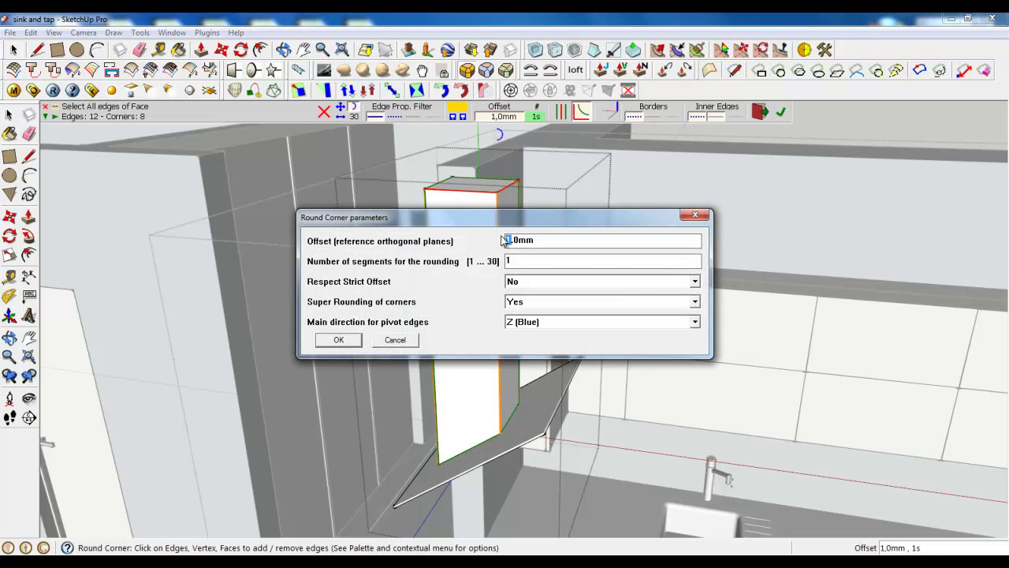
{"action": "left_click", "coordinate": [338, 340]}
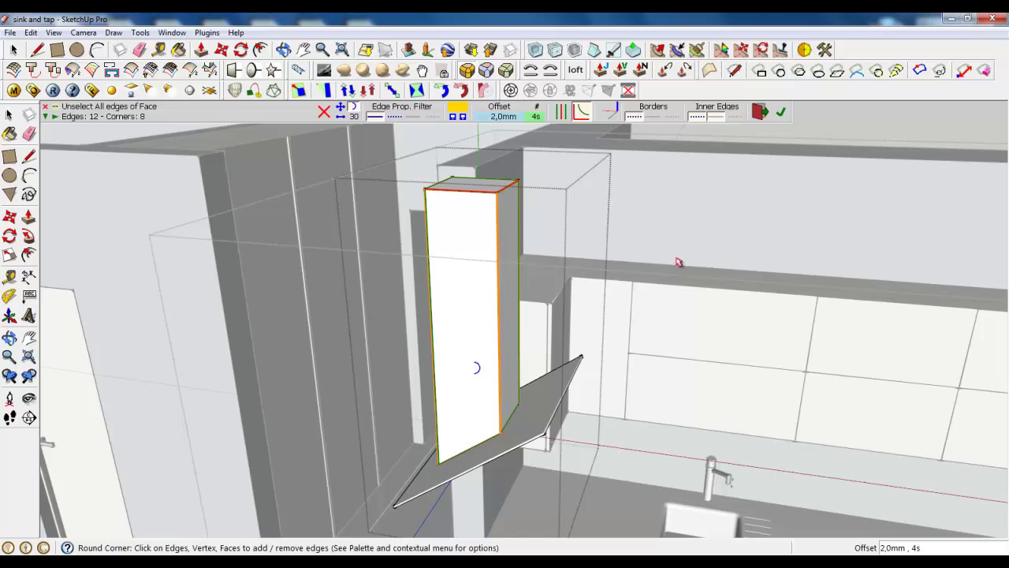
{"action": "left_click", "coordinate": [779, 112]}
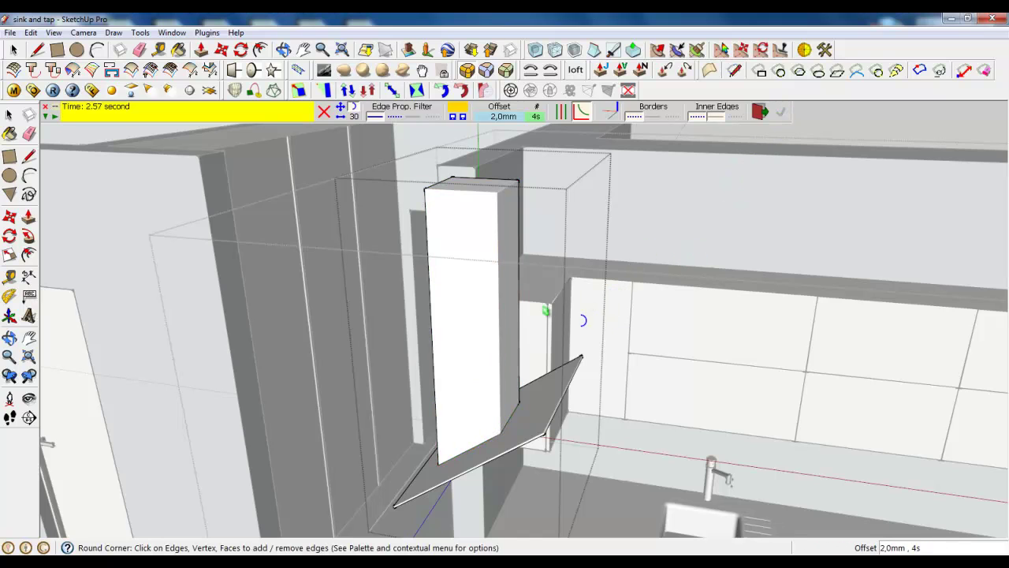
Finish rounding the chimney and close the extractor's group.
{"action": "left_click", "coordinate": [14, 49]}
{"action": "scroll", "coordinate": [610, 342], "scroll_direction": "down", "scroll_amount": 3}
{"action": "middle_click_drag", "start_coordinate": [599, 347], "coordinate": [552, 368]}
{"action": "right_click", "coordinate": [581, 366]}
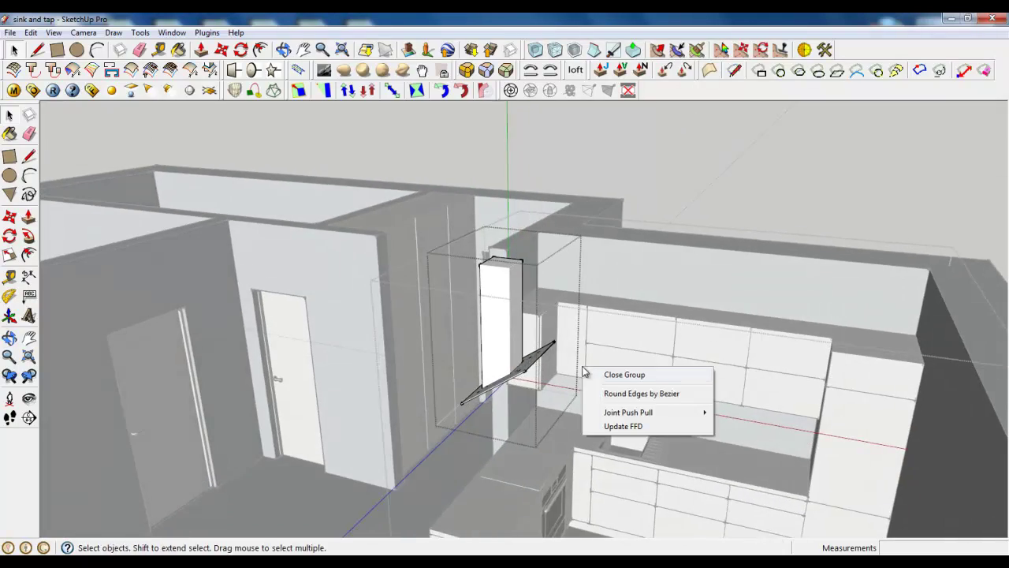
{"action": "left_click", "coordinate": [624, 374]}
Examine the extractor hood above the hob and its position beside the wall cabinets from several angles.
{"action": "middle_click_drag", "start_coordinate": [616, 335], "coordinate": [610, 408]}
{"action": "scroll", "coordinate": [609, 409], "scroll_direction": "up", "scroll_amount": 5}
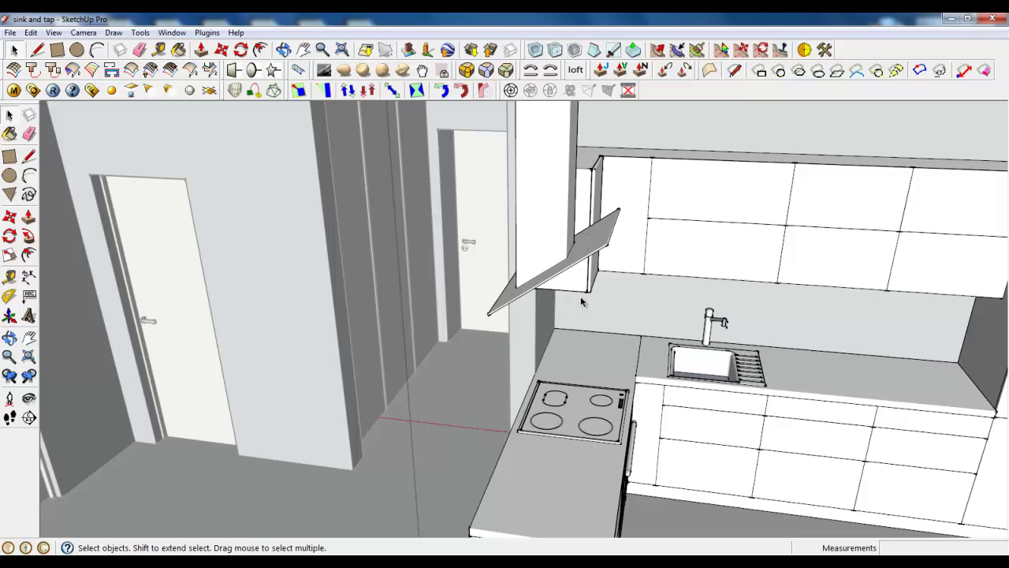
{"action": "scroll", "coordinate": [488, 391], "scroll_direction": "down", "scroll_amount": 2}
{"action": "scroll", "coordinate": [528, 328], "scroll_direction": "up", "scroll_amount": 3}
{"action": "middle_click_drag", "start_coordinate": [536, 323], "coordinate": [515, 281]}
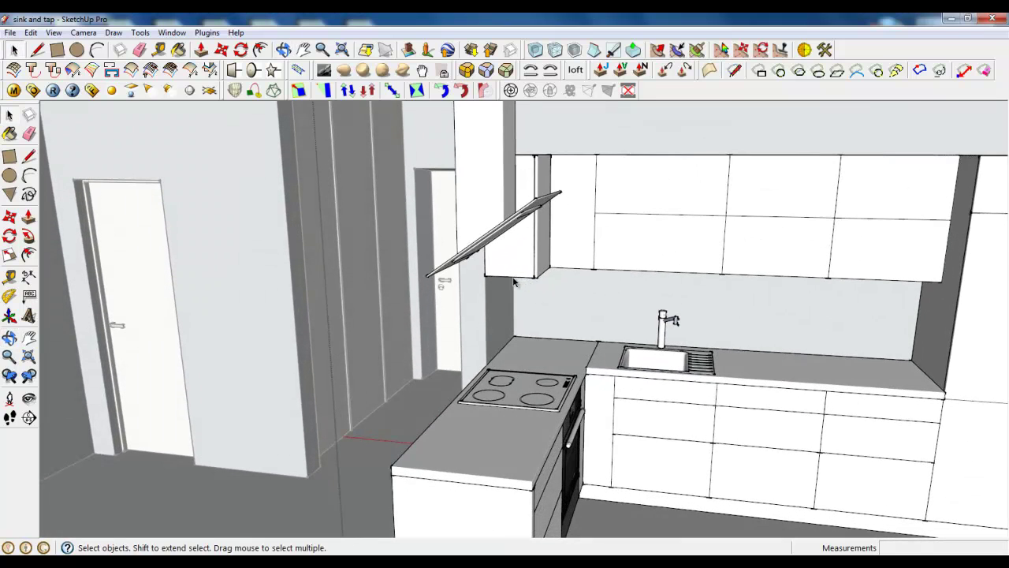
{"action": "scroll", "coordinate": [521, 456], "scroll_direction": "down", "scroll_amount": 1}
{"action": "middle_click_drag", "start_coordinate": [517, 434], "coordinate": [548, 439]}
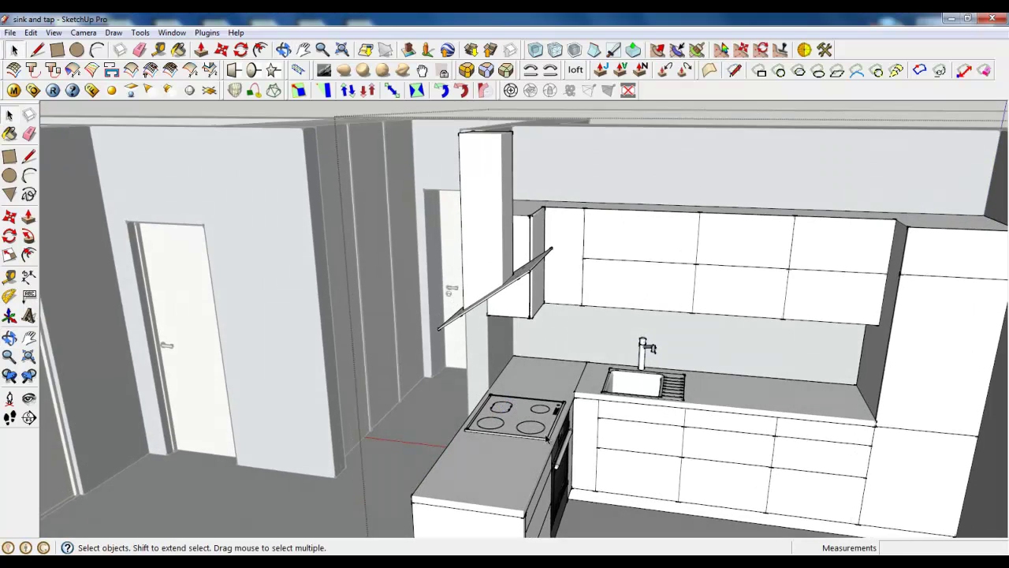
{"action": "scroll", "coordinate": [517, 324], "scroll_direction": "up", "scroll_amount": 4}
{"action": "middle_click_drag", "start_coordinate": [518, 318], "coordinate": [525, 334]}
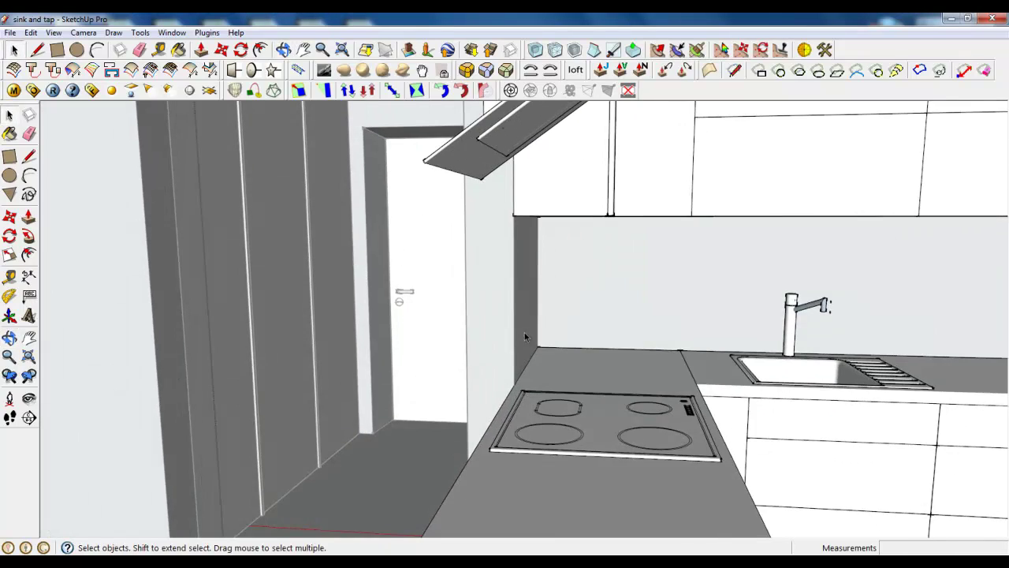
Draw a 300 mm horizontal line across the wall cabinet's end face, slightly above its lower edge.
{"action": "scroll", "coordinate": [526, 334], "scroll_direction": "down", "scroll_amount": 1}
{"action": "left_click", "coordinate": [558, 198]}
{"action": "scroll", "coordinate": [560, 205], "scroll_direction": "up", "scroll_amount": 4}
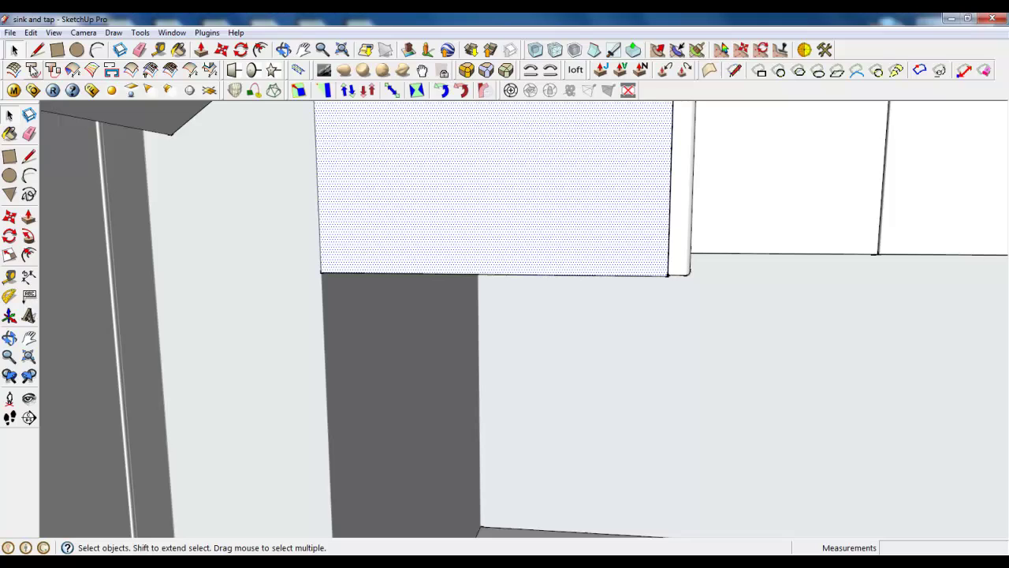
{"action": "key", "text": "l"}
{"action": "left_click", "coordinate": [321, 272]}
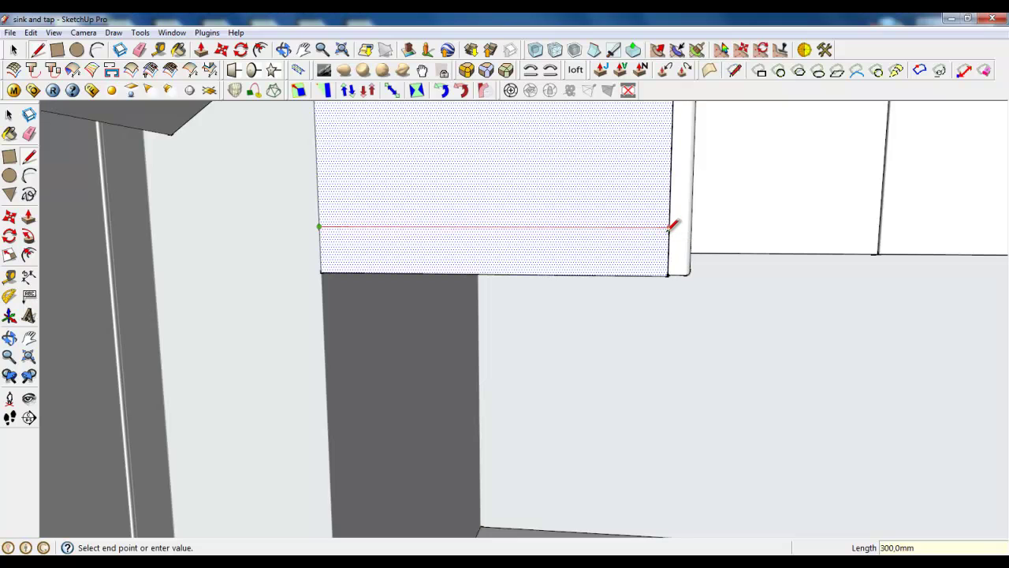
{"action": "left_click", "coordinate": [669, 227]}
Copy the narrow strip below the new line about 706 mm away from the cabinet, into free space below the hood panel.
{"action": "left_click", "coordinate": [14, 50]}
{"action": "left_click", "coordinate": [390, 250]}
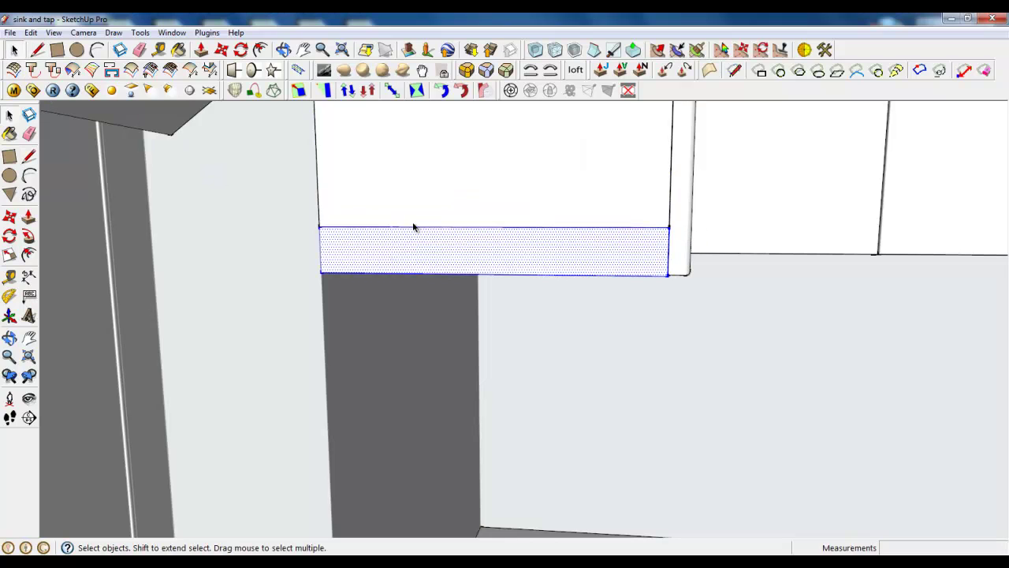
{"action": "middle_click_drag", "start_coordinate": [412, 226], "coordinate": [245, 228]}
{"action": "left_click", "coordinate": [223, 50]}
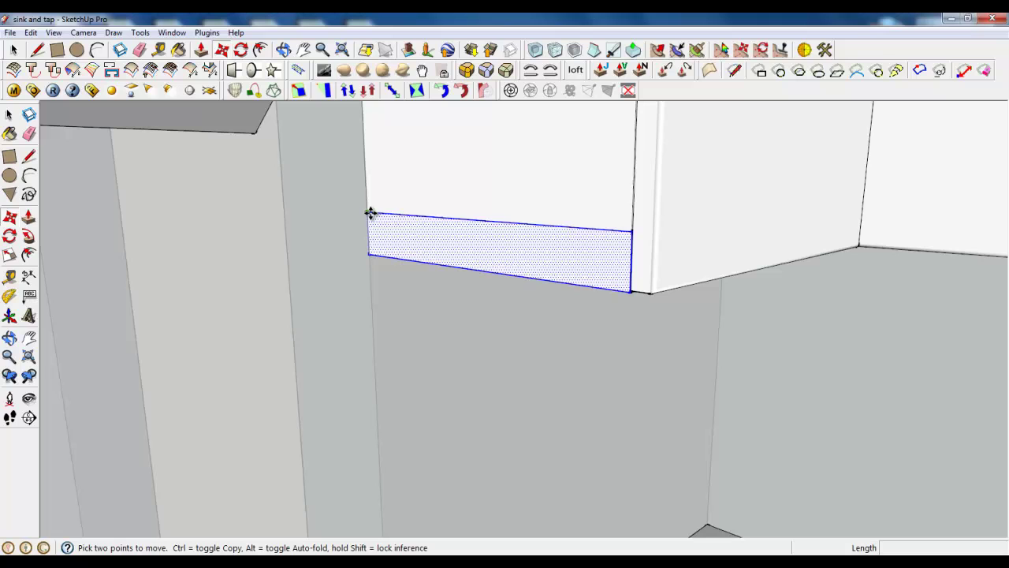
{"action": "left_click", "coordinate": [371, 212]}
{"action": "key", "text": "ctrl"}
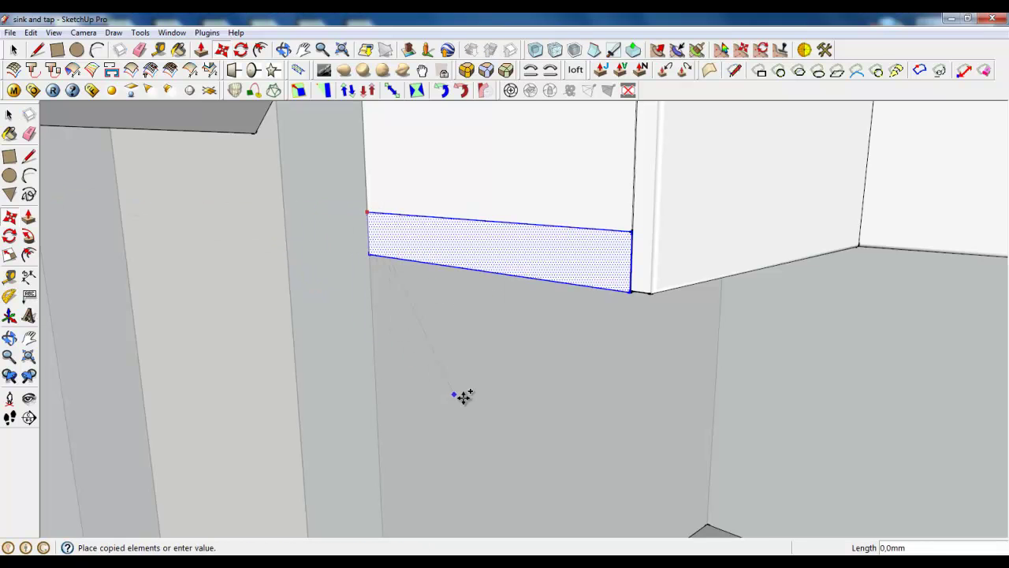
{"action": "middle_click_drag", "start_coordinate": [462, 396], "coordinate": [474, 435]}
{"action": "scroll", "coordinate": [410, 450], "scroll_direction": "down", "scroll_amount": 3}
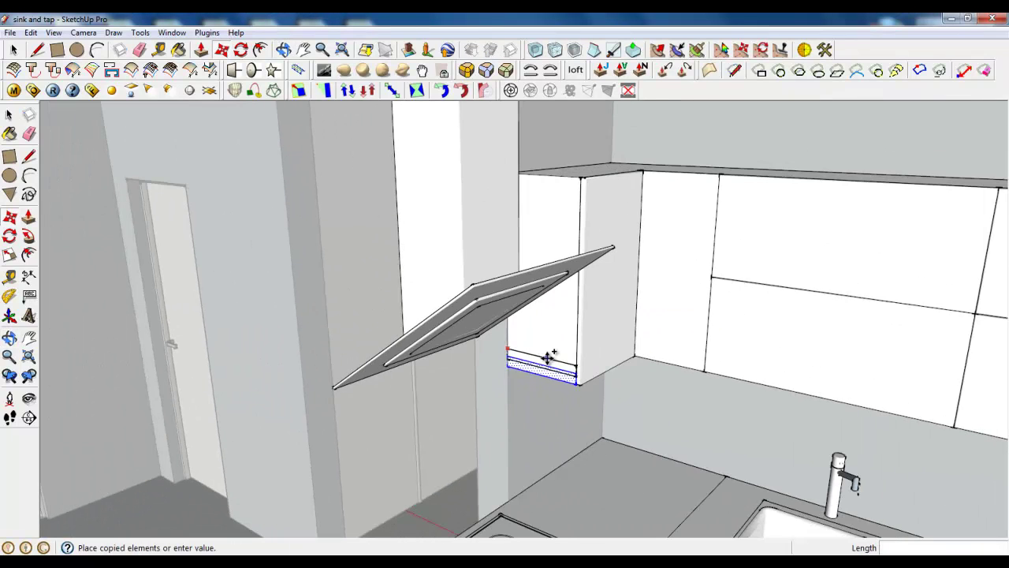
{"action": "left_click", "coordinate": [331, 388]}
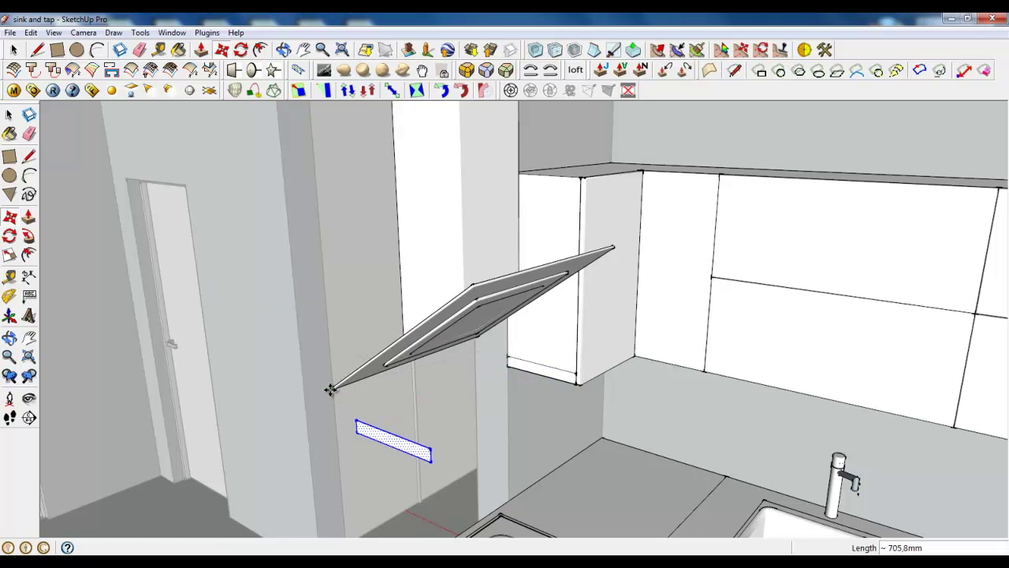
Extrude the copied strip about 731.5 mm into a long horizontal shelf board.
{"action": "scroll", "coordinate": [472, 370], "scroll_direction": "down", "scroll_amount": 3}
{"action": "left_click", "coordinate": [201, 50]}
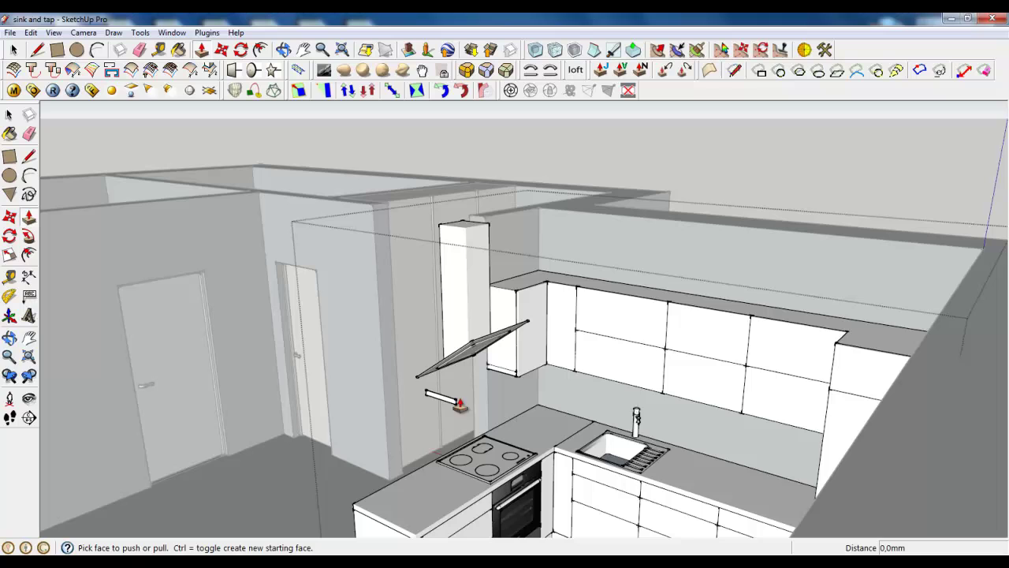
{"action": "left_click", "coordinate": [445, 406]}
{"action": "scroll", "coordinate": [446, 407], "scroll_direction": "down", "scroll_amount": 4}
{"action": "scroll", "coordinate": [441, 409], "scroll_direction": "up", "scroll_amount": 1}
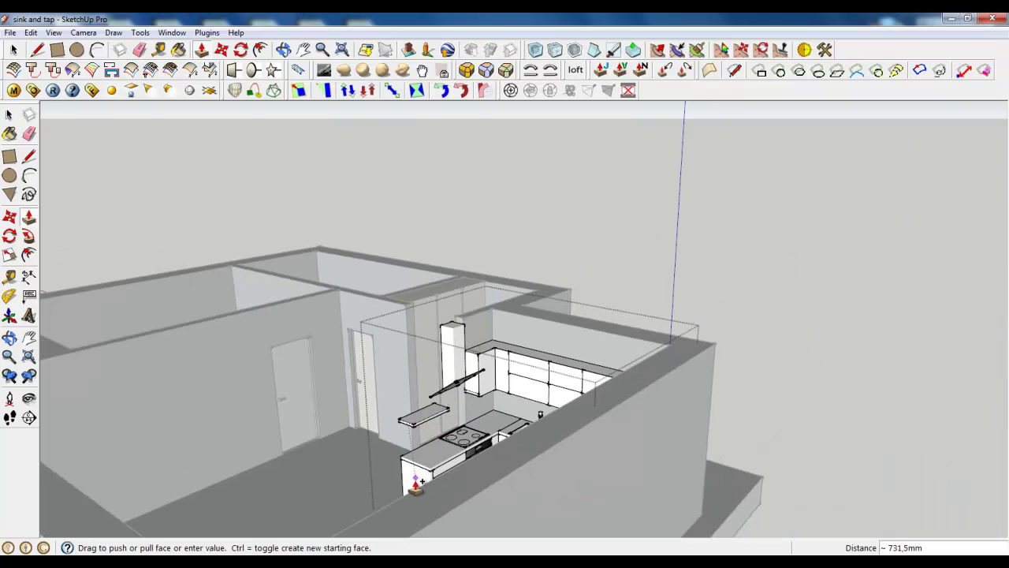
{"action": "left_click", "coordinate": [423, 414]}
Select the whole shelf board and move it about 265 mm straight up, next to the hood panel.
{"action": "scroll", "coordinate": [423, 414], "scroll_direction": "up", "scroll_amount": 4}
{"action": "scroll", "coordinate": [418, 426], "scroll_direction": "up", "scroll_amount": 1}
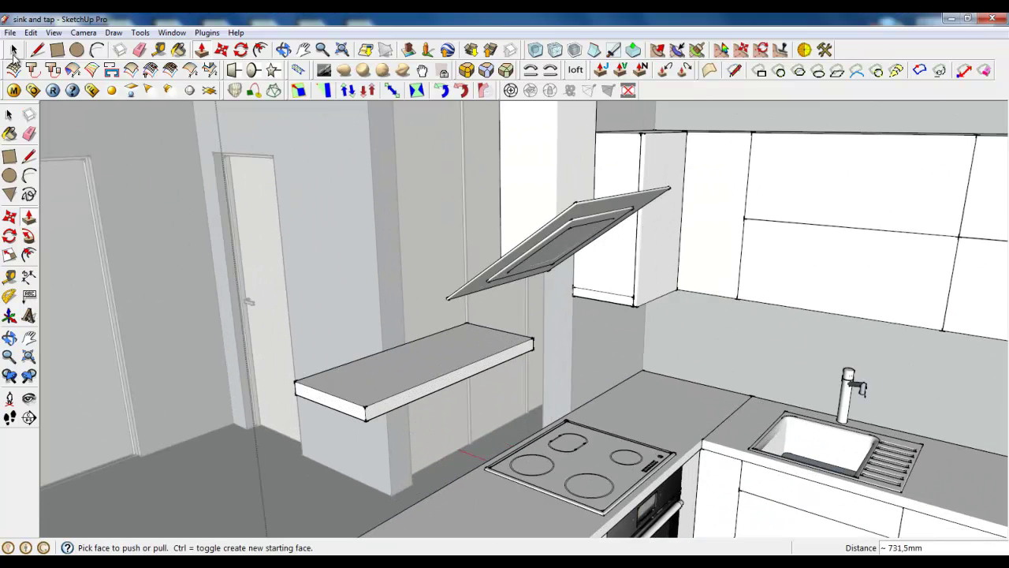
{"action": "left_click", "coordinate": [14, 51]}
{"action": "triple_click", "coordinate": [368, 376]}
{"action": "left_click", "coordinate": [222, 50]}
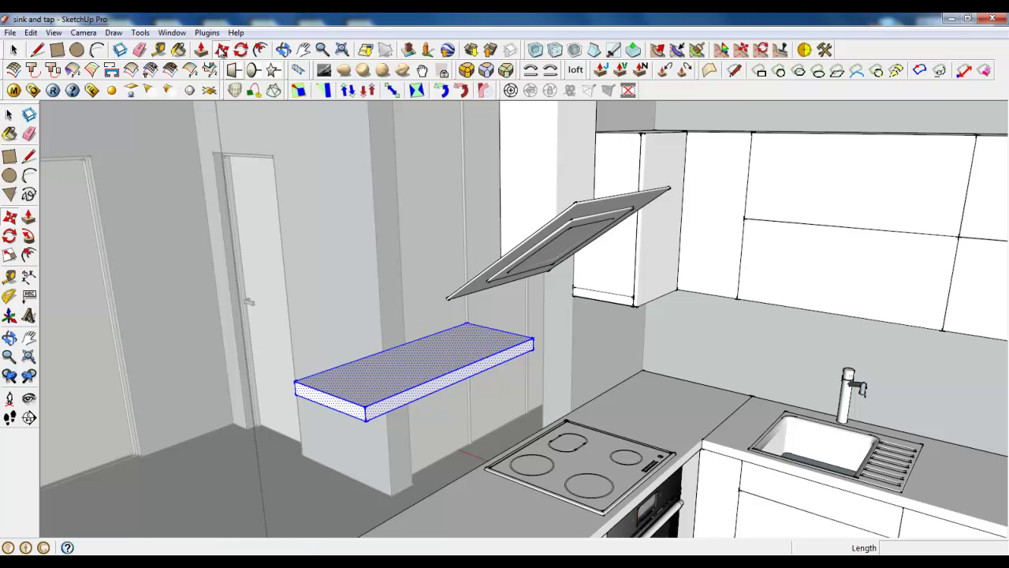
{"action": "left_click", "coordinate": [370, 392]}
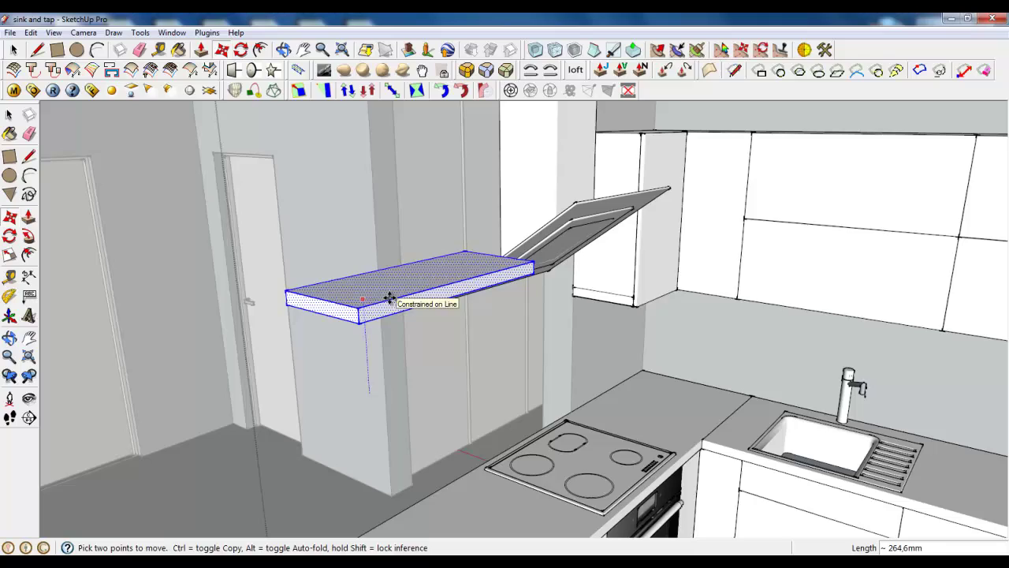
{"action": "middle_click_drag", "start_coordinate": [390, 295], "coordinate": [448, 277]}
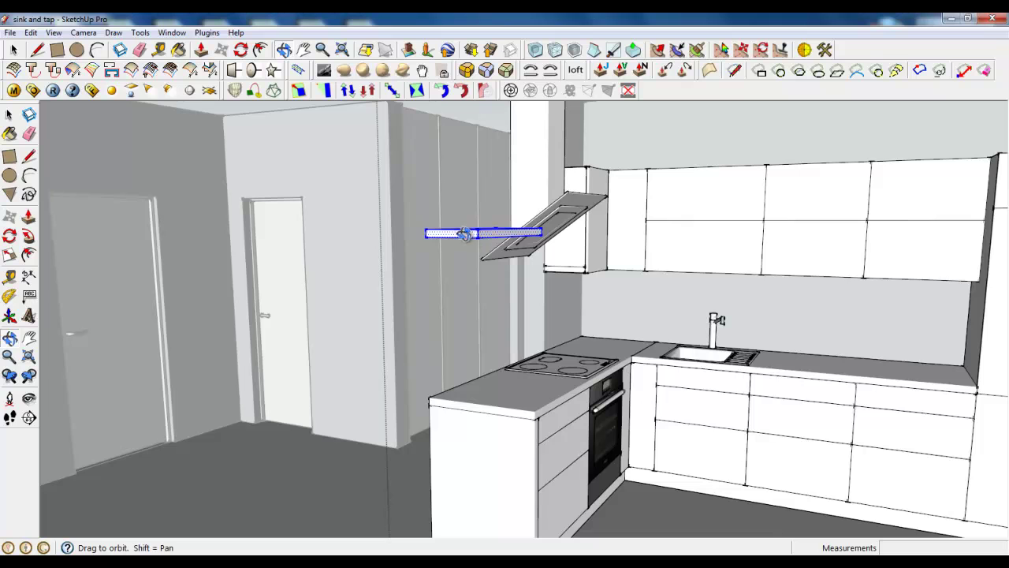
{"action": "middle_click_drag", "start_coordinate": [486, 235], "coordinate": [477, 233]}
Push the shelf board's top face down about 8 mm to make the board thinner.
{"action": "scroll", "coordinate": [474, 233], "scroll_direction": "up", "scroll_amount": 5}
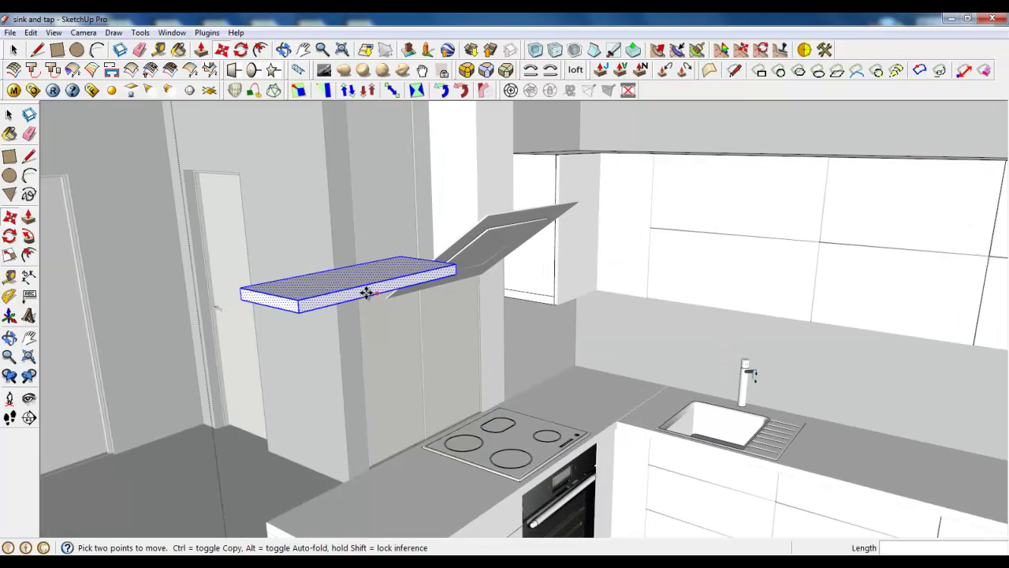
{"action": "key", "text": "p"}
{"action": "scroll", "coordinate": [249, 259], "scroll_direction": "up", "scroll_amount": 3}
{"action": "scroll", "coordinate": [321, 338], "scroll_direction": "down", "scroll_amount": 2}
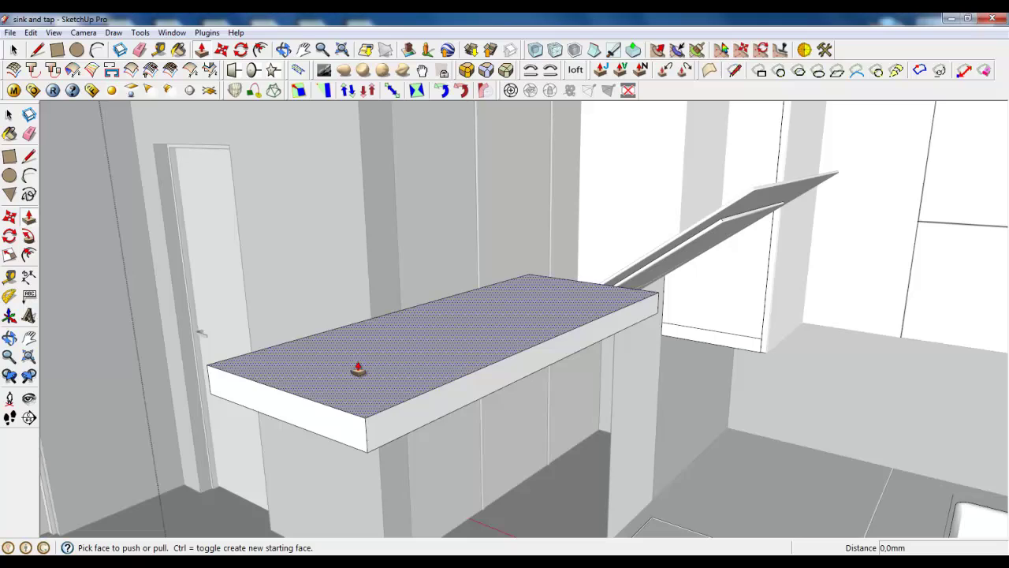
{"action": "left_click", "coordinate": [356, 386]}
{"action": "left_click_drag", "start_coordinate": [357, 388], "coordinate": [379, 387]}
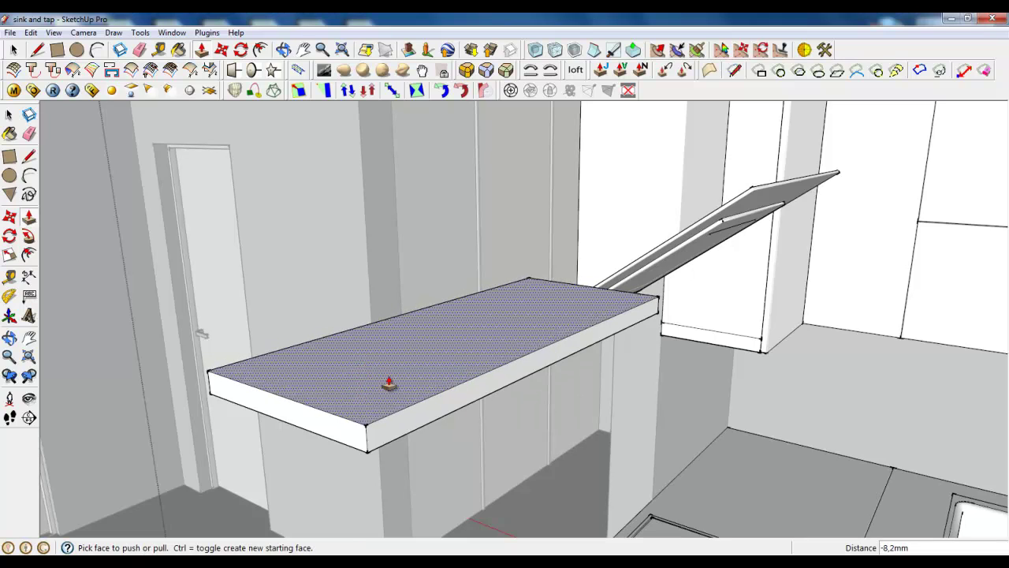
Draw a circle with a 7 mm radius on the shelf board's top face, near the end away from the hood.
{"action": "middle_click_drag", "start_coordinate": [378, 387], "coordinate": [195, 209]}
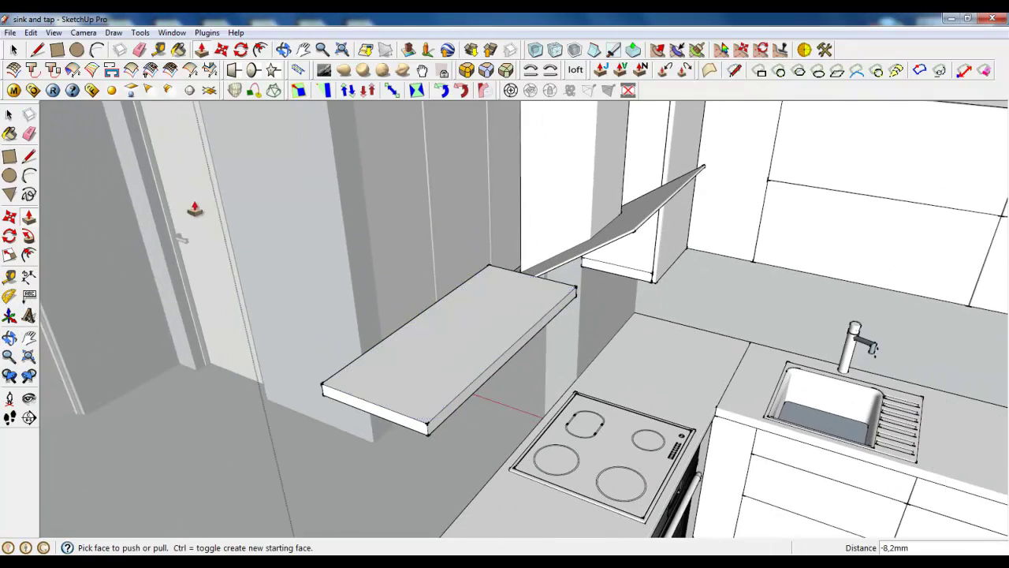
{"action": "left_click", "coordinate": [77, 50]}
{"action": "scroll", "coordinate": [391, 379], "scroll_direction": "up", "scroll_amount": 5}
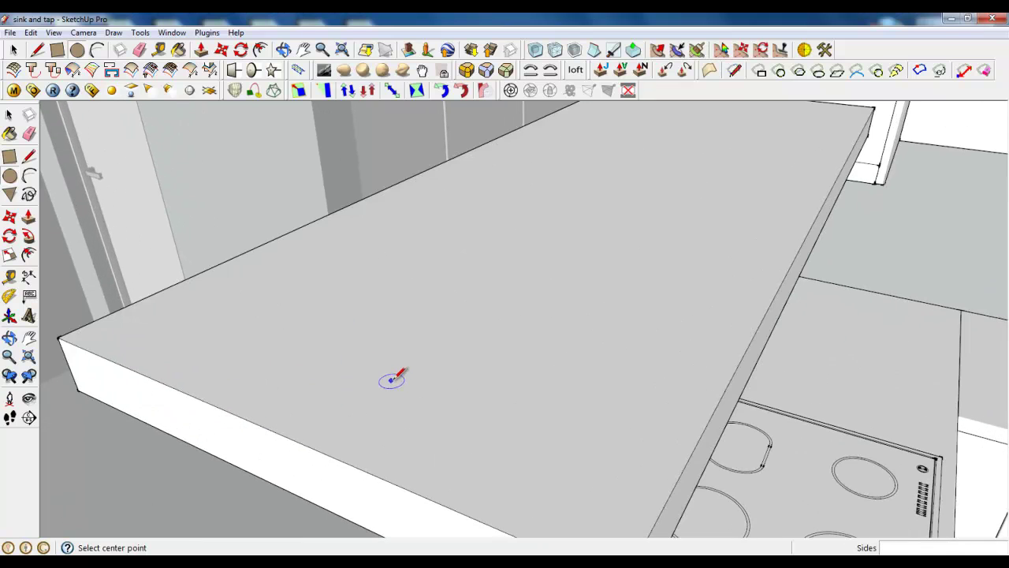
{"action": "left_click", "coordinate": [394, 360]}
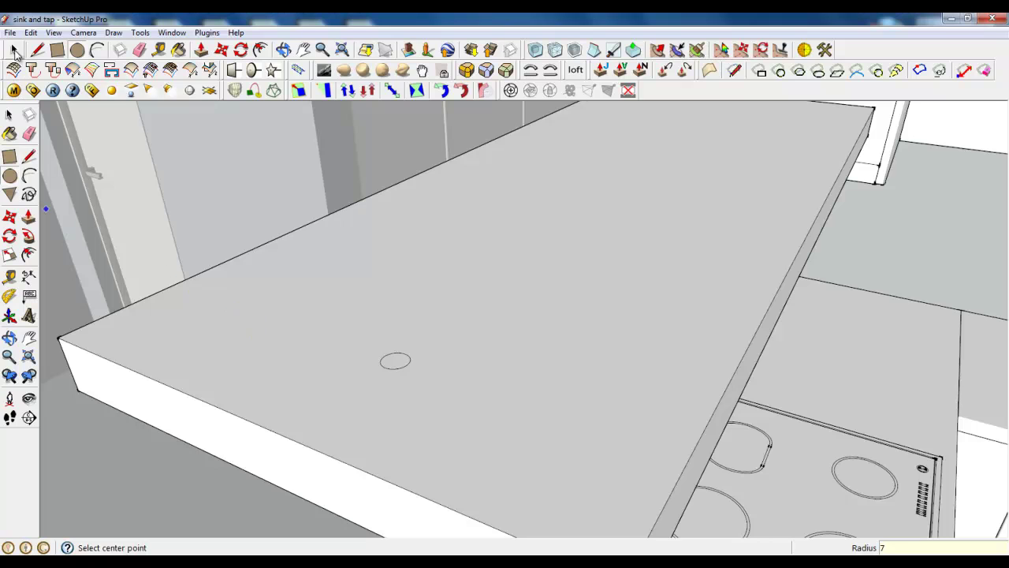
Offset the circle 1 mm inward to form a thin ring on the shelf board.
{"action": "left_click", "coordinate": [14, 51]}
{"action": "scroll", "coordinate": [384, 361], "scroll_direction": "up", "scroll_amount": 5}
{"action": "left_click", "coordinate": [387, 335]}
{"action": "left_click", "coordinate": [260, 50]}
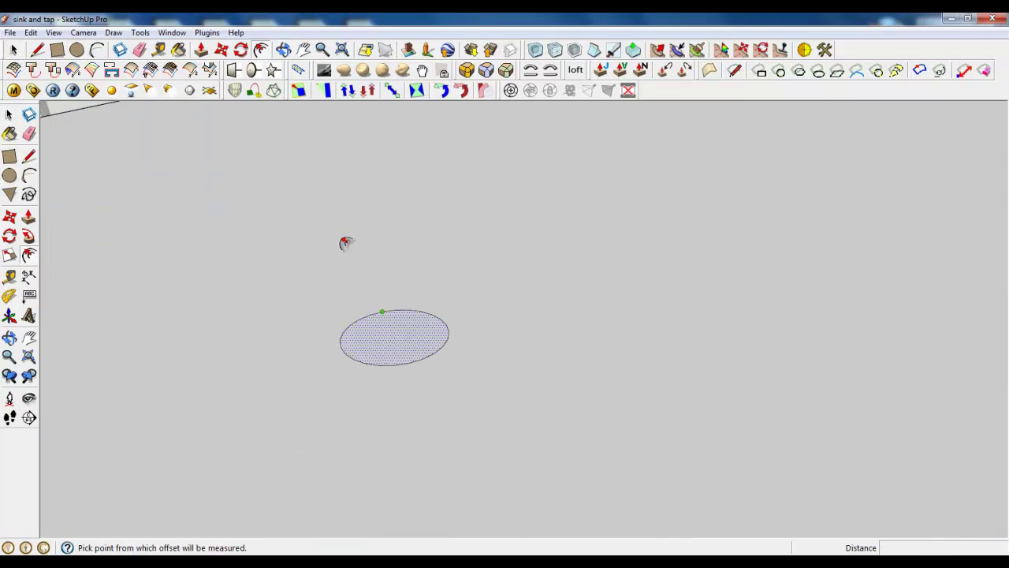
{"action": "left_click", "coordinate": [362, 319]}
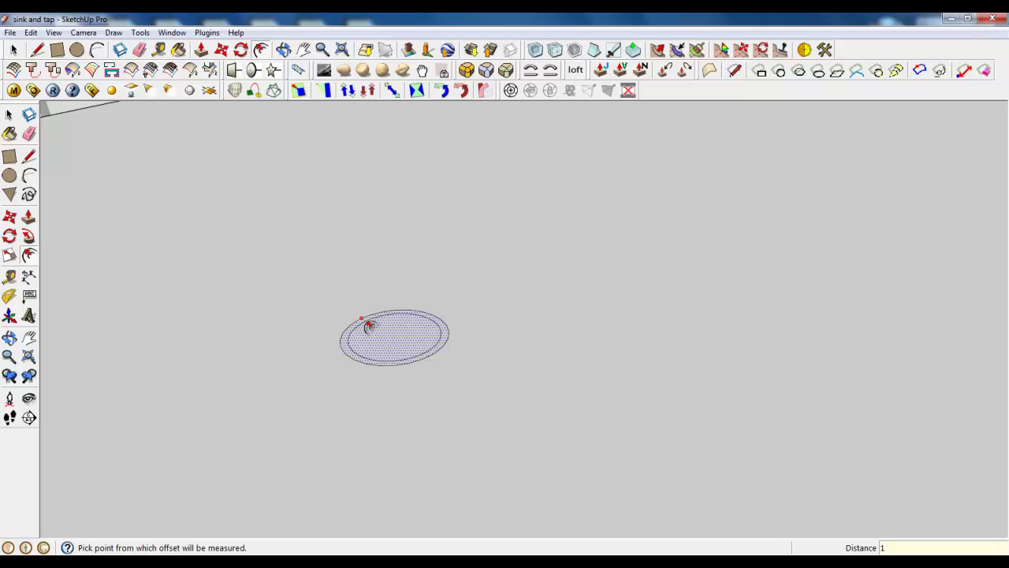
{"action": "left_click", "coordinate": [368, 325]}
{"action": "key", "text": "space"}
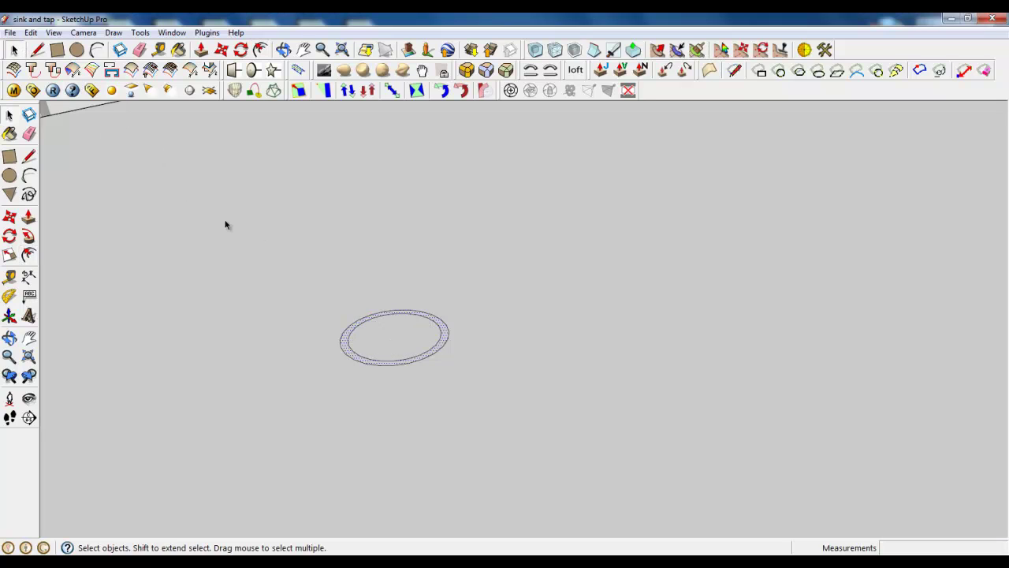
Select the ring and copy it about 576 mm along the shelf board to the end near the hood.
{"action": "left_click", "coordinate": [200, 50]}
{"action": "key", "text": "space"}
{"action": "left_click_drag", "start_coordinate": [256, 214], "coordinate": [620, 450]}
{"action": "scroll", "coordinate": [497, 446], "scroll_direction": "down", "scroll_amount": 7}
{"action": "middle_click_drag", "start_coordinate": [481, 358], "coordinate": [402, 404]}
{"action": "left_click", "coordinate": [222, 49]}
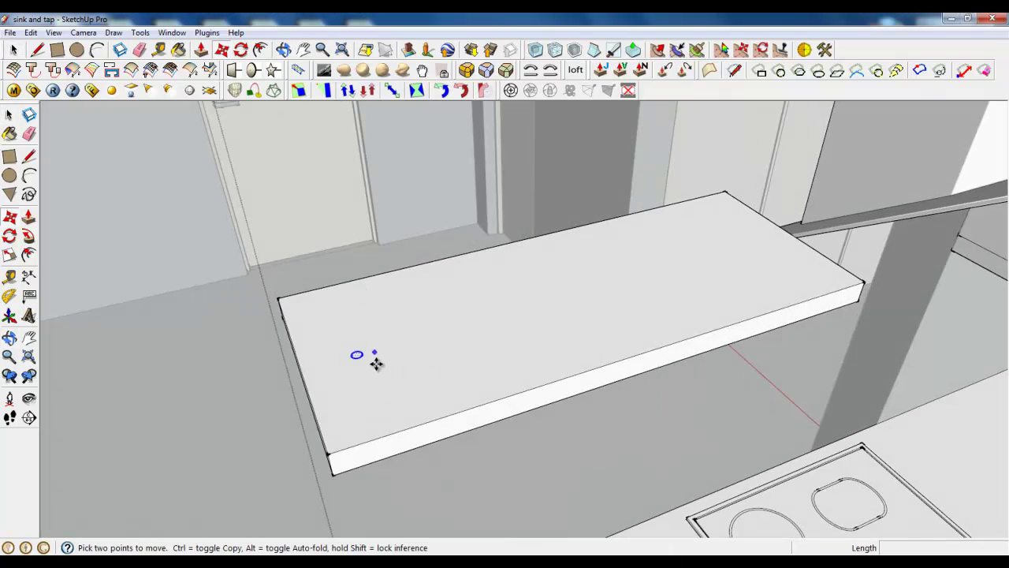
{"action": "key", "text": "ctrl"}
{"action": "left_click", "coordinate": [379, 363]}
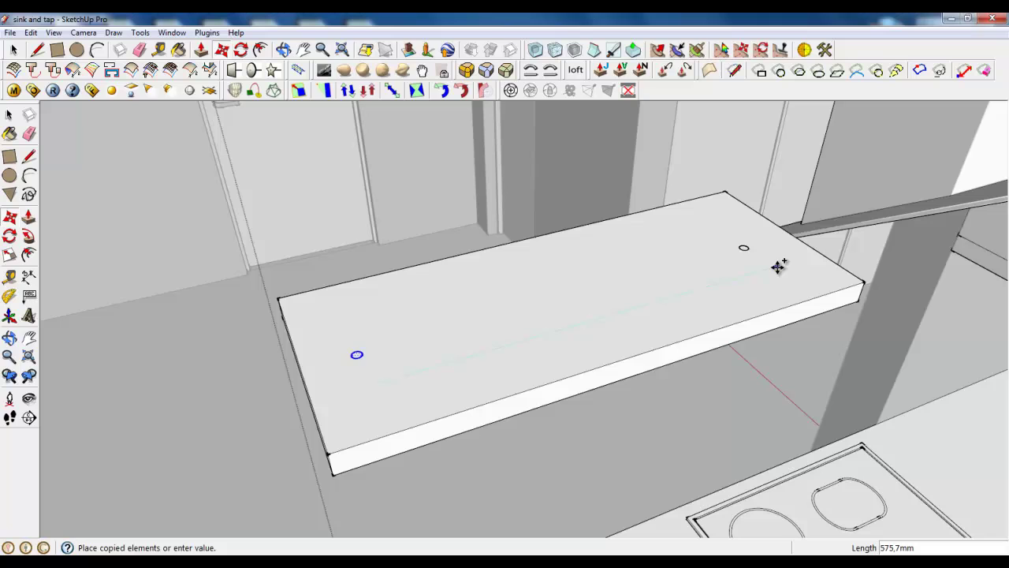
{"action": "left_click", "coordinate": [778, 265]}
Push the ring at the shelf board's end away from the hood down about 32 mm through the board's full thickness.
{"action": "left_click", "coordinate": [201, 50]}
{"action": "scroll", "coordinate": [308, 349], "scroll_direction": "up", "scroll_amount": 10}
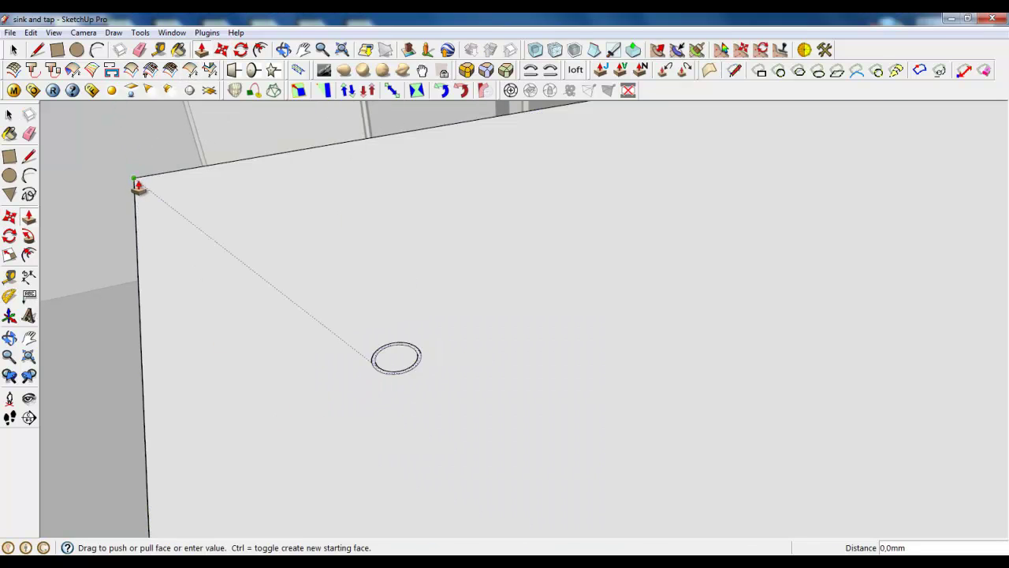
{"action": "scroll", "coordinate": [150, 190], "scroll_direction": "down", "scroll_amount": 7}
{"action": "middle_click_drag", "start_coordinate": [222, 317], "coordinate": [180, 350]}
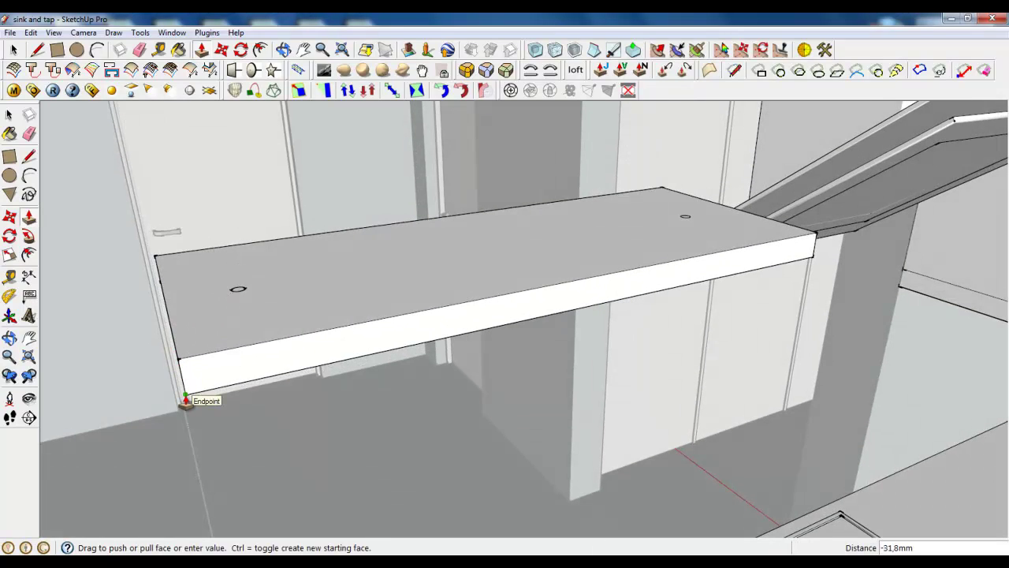
{"action": "left_click", "coordinate": [184, 399]}
Push the ring near the hood down through the shelf board to its underside, about 32 mm.
{"action": "scroll", "coordinate": [691, 221], "scroll_direction": "up", "scroll_amount": 6}
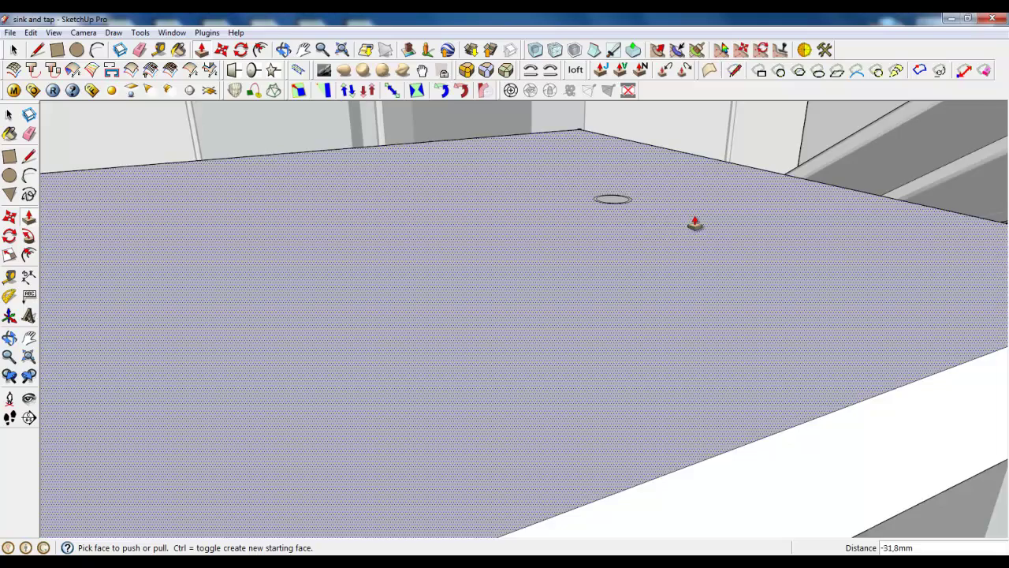
{"action": "left_click", "coordinate": [619, 206]}
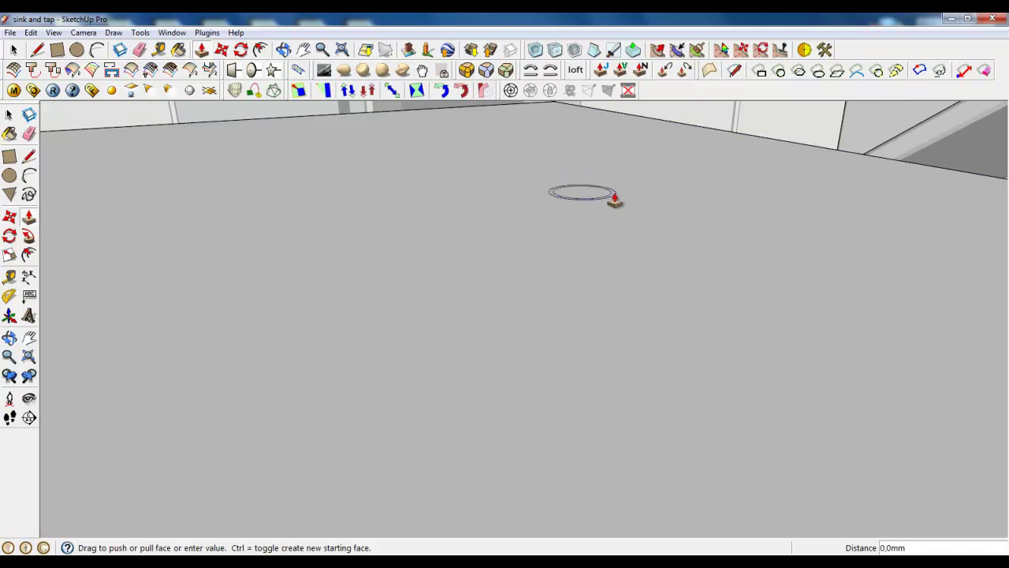
{"action": "scroll", "coordinate": [615, 201], "scroll_direction": "down", "scroll_amount": 5}
{"action": "left_click", "coordinate": [921, 303]}
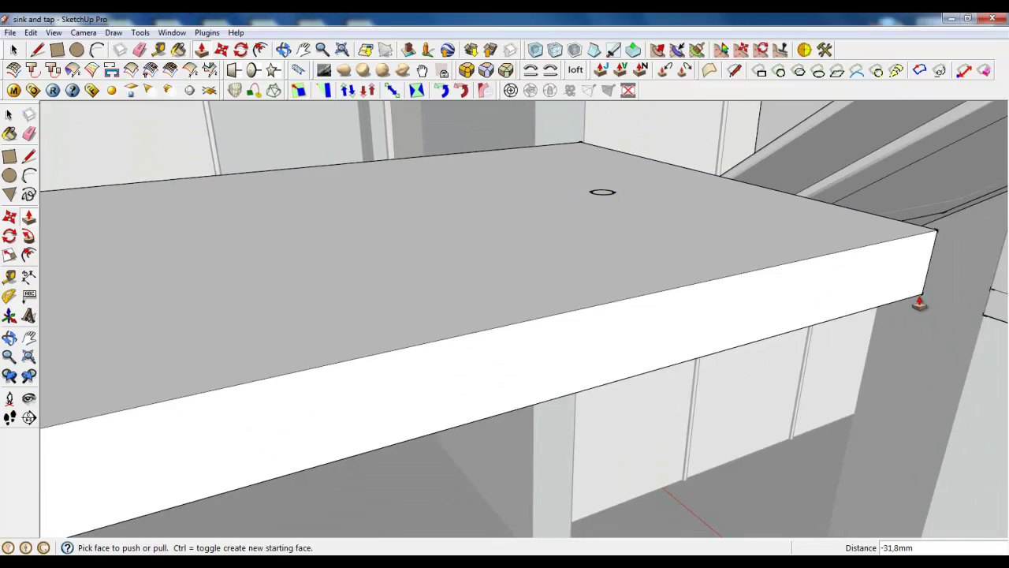
Extrude the inner disc at the shelf board's end away from the hood upward about 943 mm as a thin tube.
{"action": "scroll", "coordinate": [541, 279], "scroll_direction": "down", "scroll_amount": 6}
{"action": "left_click", "coordinate": [13, 47]}
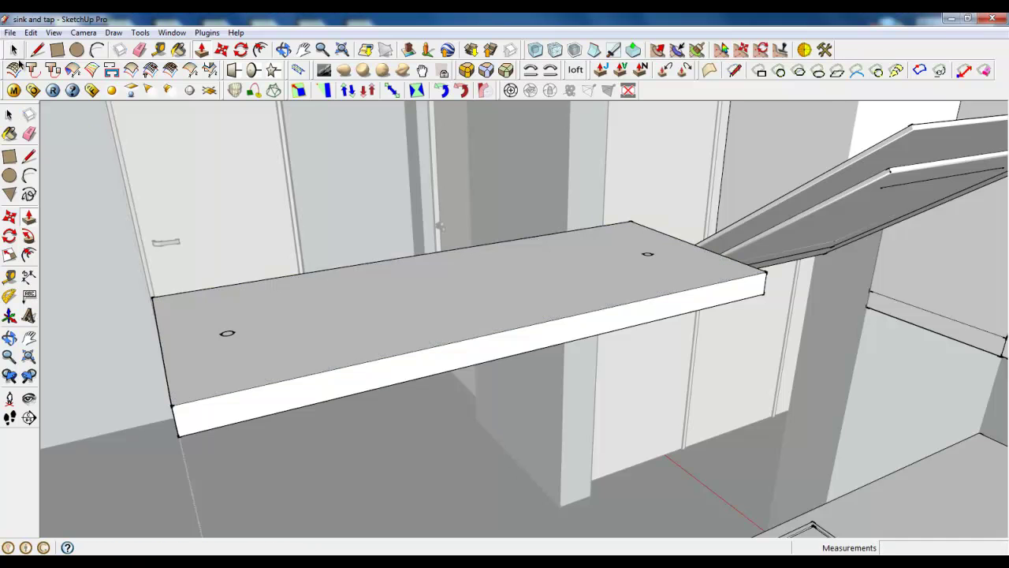
{"action": "scroll", "coordinate": [190, 277], "scroll_direction": "up", "scroll_amount": 3}
{"action": "scroll", "coordinate": [242, 256], "scroll_direction": "down", "scroll_amount": 2}
{"action": "scroll", "coordinate": [242, 255], "scroll_direction": "down", "scroll_amount": 5}
{"action": "scroll", "coordinate": [315, 246], "scroll_direction": "up", "scroll_amount": 8}
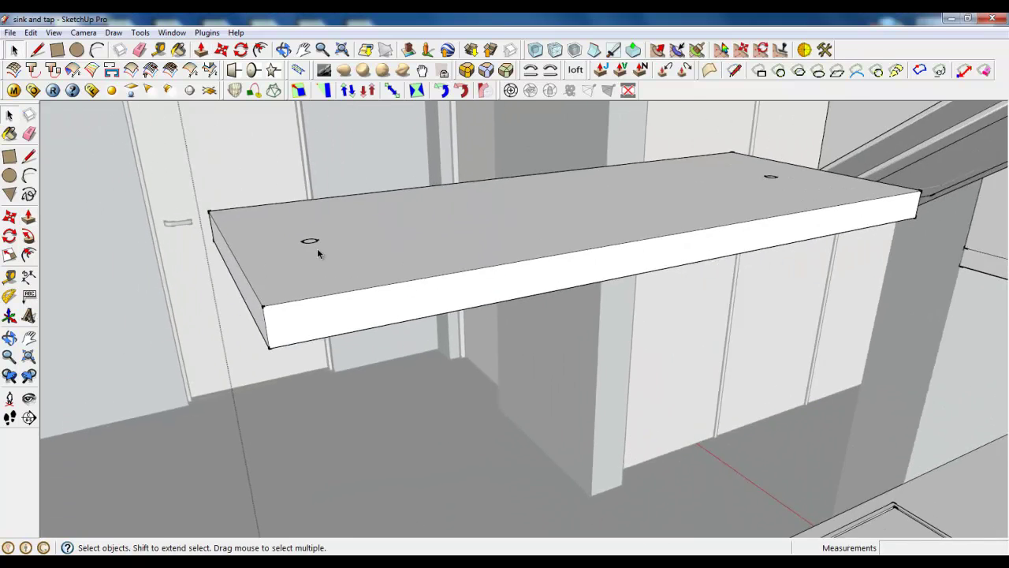
{"action": "middle_click_drag", "start_coordinate": [317, 249], "coordinate": [346, 337]}
{"action": "scroll", "coordinate": [306, 263], "scroll_direction": "up", "scroll_amount": 3}
{"action": "left_click", "coordinate": [308, 265]}
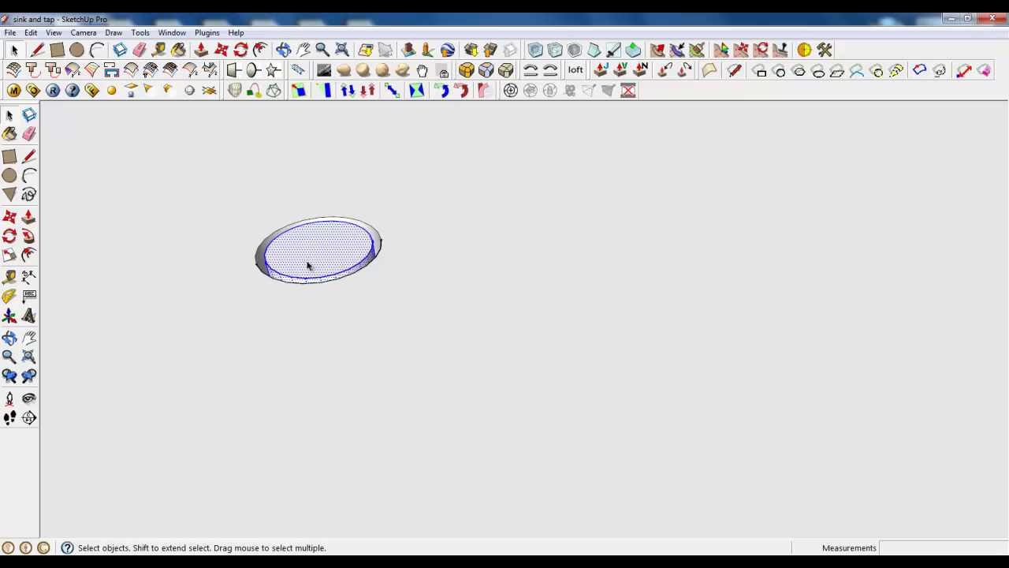
{"action": "scroll", "coordinate": [400, 343], "scroll_direction": "down", "scroll_amount": 3}
{"action": "left_click", "coordinate": [201, 49]}
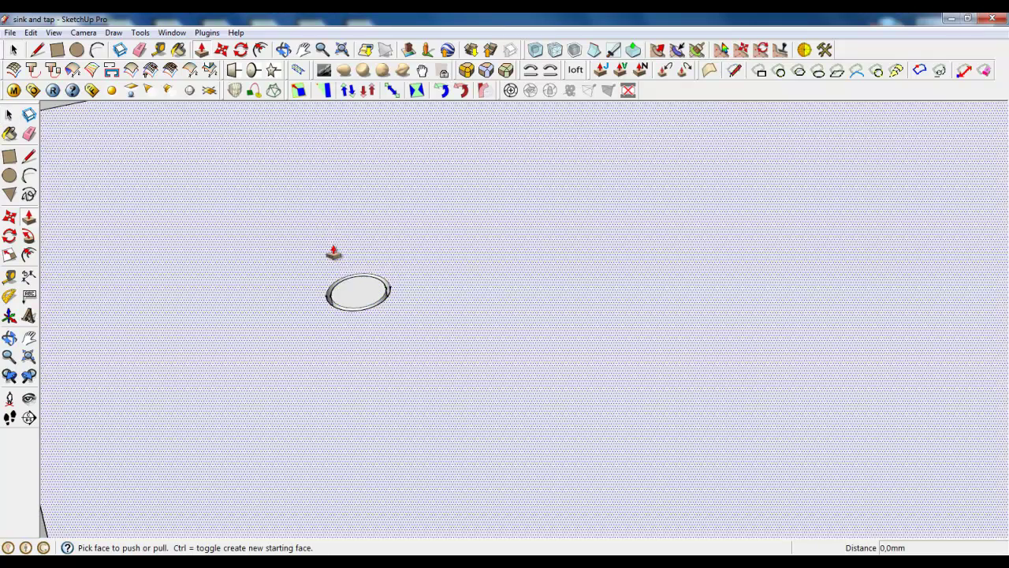
{"action": "left_click", "coordinate": [578, 337]}
{"action": "scroll", "coordinate": [579, 337], "scroll_direction": "down", "scroll_amount": 3}
{"action": "left_click", "coordinate": [470, 324]}
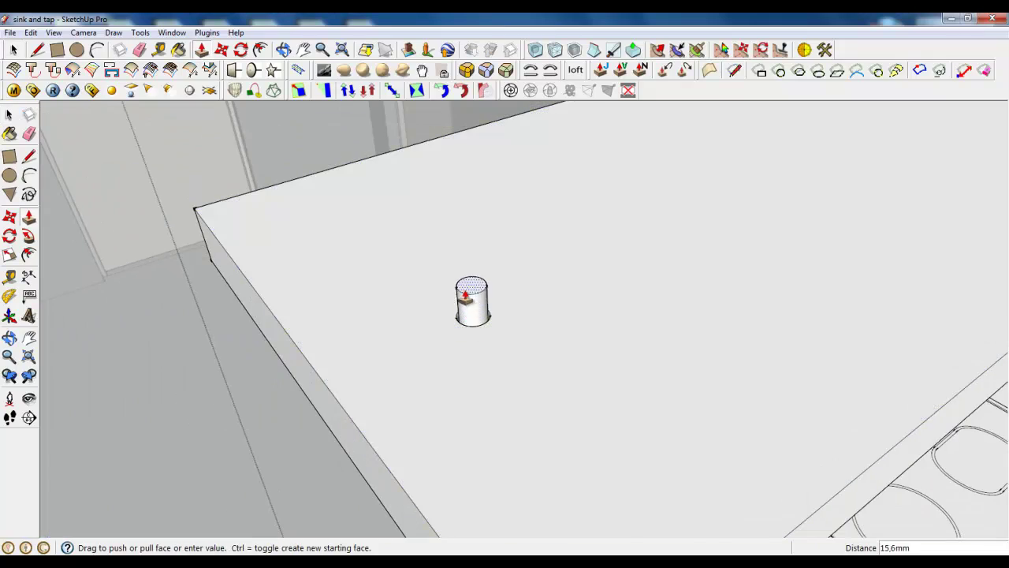
{"action": "scroll", "coordinate": [455, 375], "scroll_direction": "down", "scroll_amount": 3}
{"action": "scroll", "coordinate": [458, 405], "scroll_direction": "down", "scroll_amount": 6}
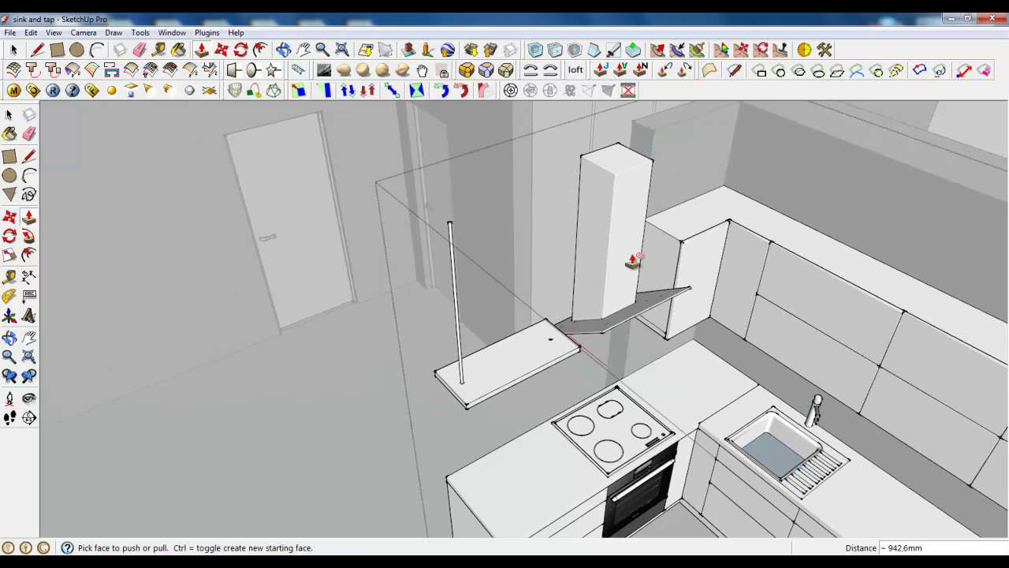
Extrude the inner disc near the hood upward to the same height as the first tube.
{"action": "scroll", "coordinate": [552, 331], "scroll_direction": "up", "scroll_amount": 5}
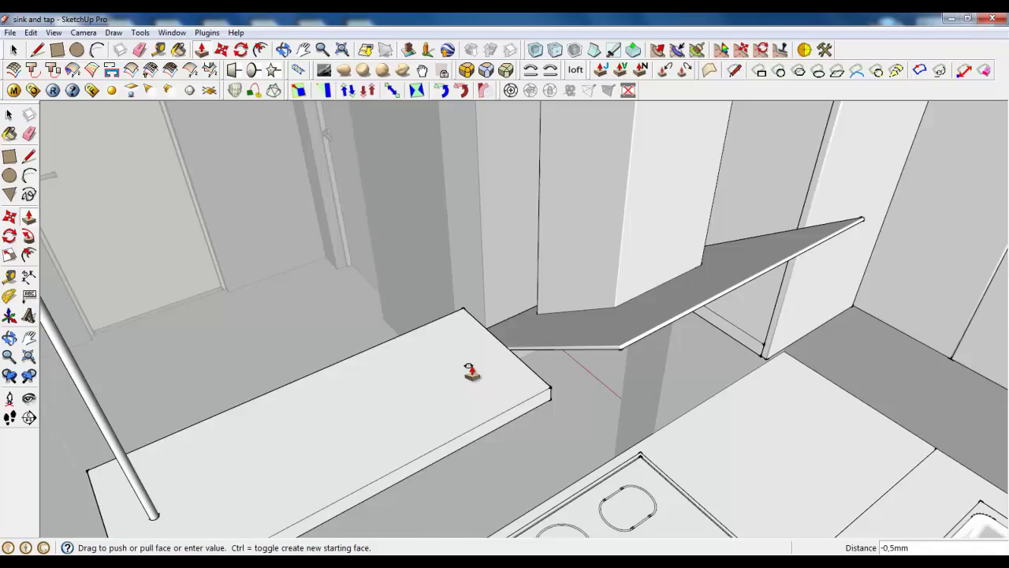
{"action": "scroll", "coordinate": [470, 372], "scroll_direction": "down", "scroll_amount": 5}
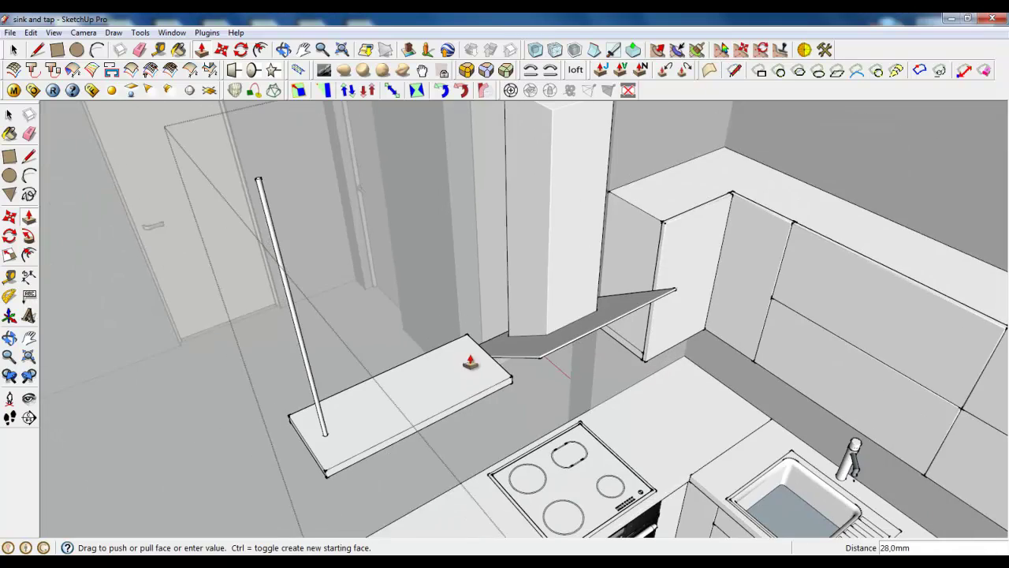
{"action": "left_click", "coordinate": [260, 183]}
{"action": "scroll", "coordinate": [457, 444], "scroll_direction": "up", "scroll_amount": 5}
{"action": "scroll", "coordinate": [481, 387], "scroll_direction": "down", "scroll_amount": 6}
Close the tube opening on the board's underside away from the hood by drawing a line across it, and erase the line.
{"action": "middle_click_drag", "start_coordinate": [480, 387], "coordinate": [486, 359]}
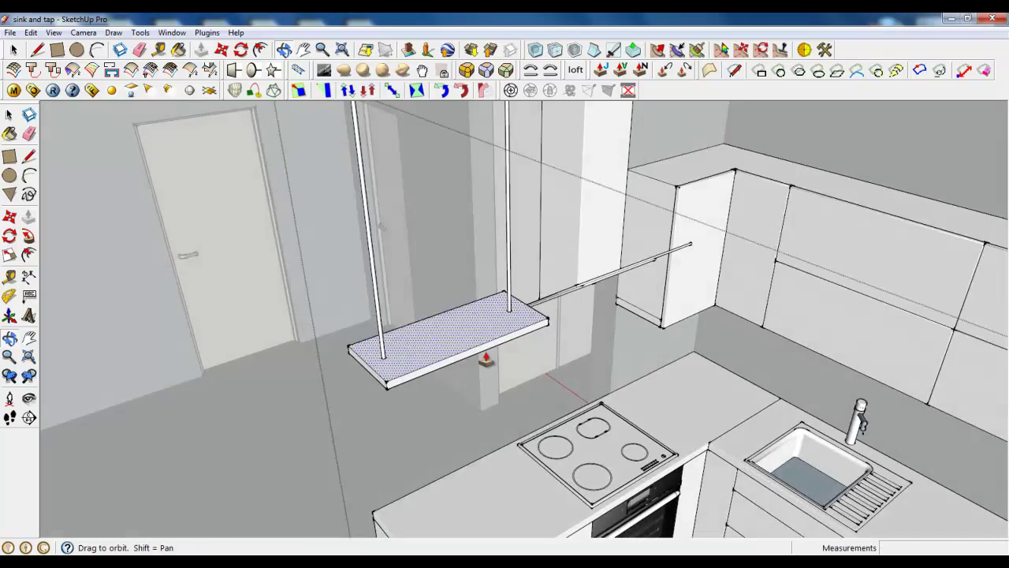
{"action": "scroll", "coordinate": [486, 359], "scroll_direction": "up", "scroll_amount": 4}
{"action": "middle_click_drag", "start_coordinate": [329, 354], "coordinate": [347, 142]}
{"action": "scroll", "coordinate": [250, 384], "scroll_direction": "up", "scroll_amount": 3}
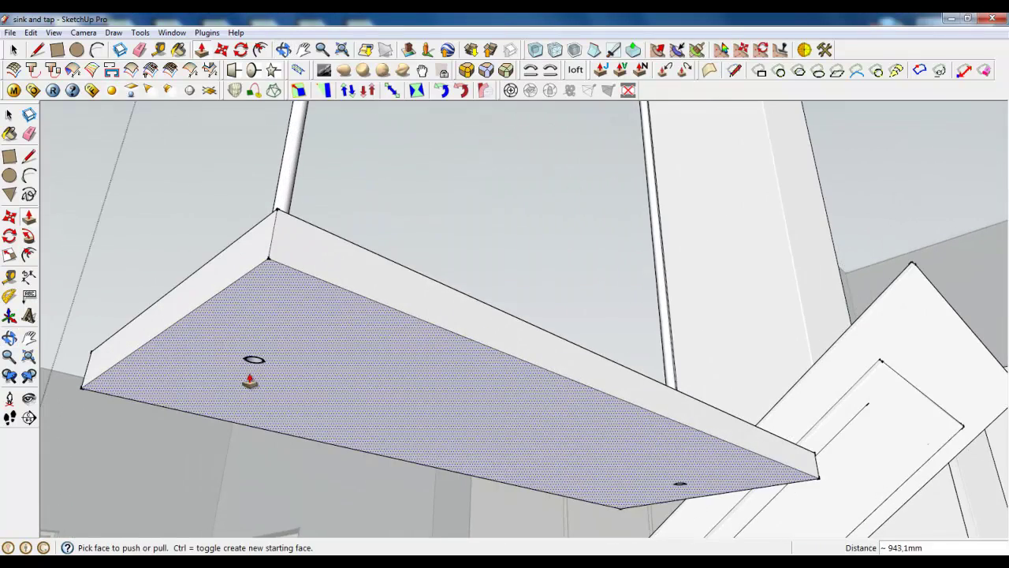
{"action": "scroll", "coordinate": [249, 381], "scroll_direction": "up", "scroll_amount": 6}
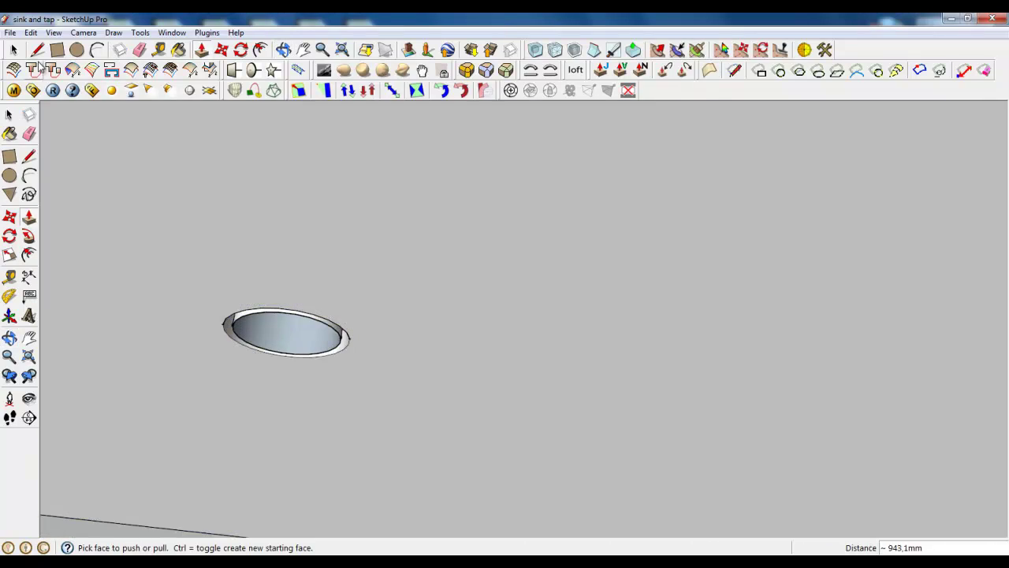
{"action": "left_click", "coordinate": [37, 50]}
{"action": "left_click", "coordinate": [238, 316]}
{"action": "left_click", "coordinate": [330, 352]}
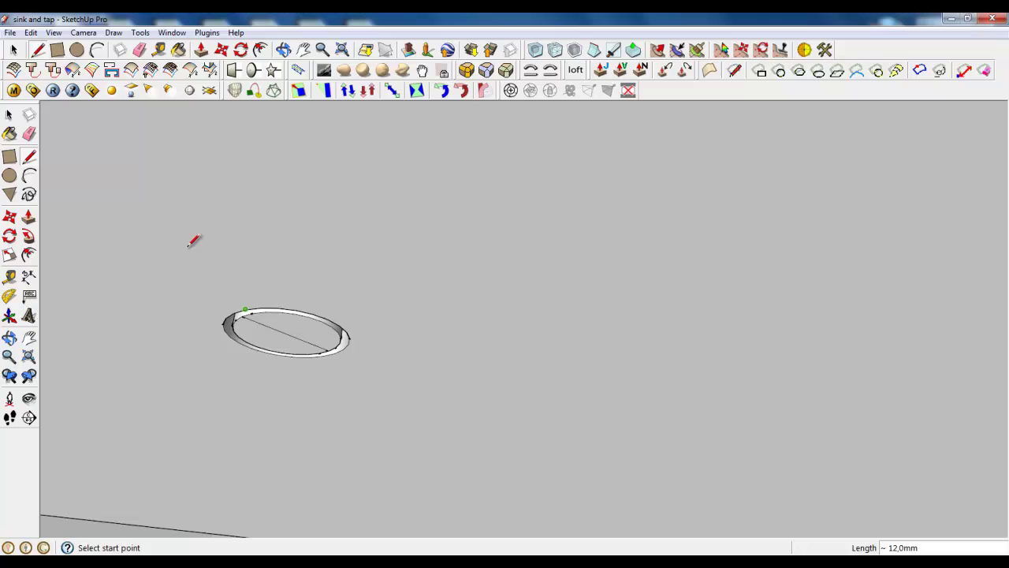
{"action": "key", "text": "e"}
{"action": "left_click", "coordinate": [274, 323]}
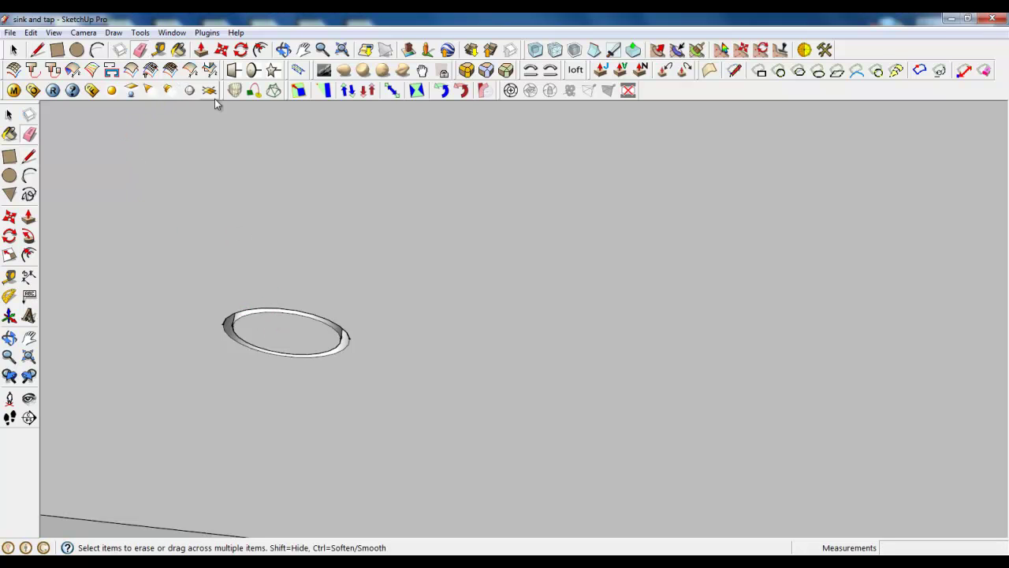
Extrude the new disc on the underside away from the hood 30 mm downward.
{"action": "left_click", "coordinate": [201, 50]}
{"action": "left_click_drag", "start_coordinate": [302, 349], "coordinate": [306, 426]}
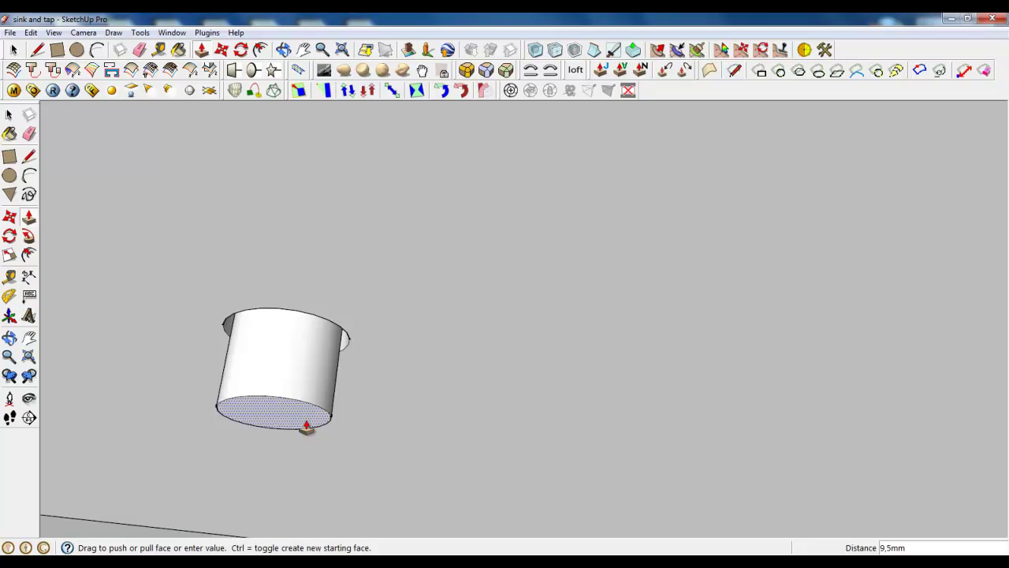
{"action": "key", "text": "Return"}
{"action": "scroll", "coordinate": [302, 313], "scroll_direction": "down", "scroll_amount": 7}
Close the tube opening on the underside near the hood with a line across it, and delete the line.
{"action": "middle_click_drag", "start_coordinate": [302, 313], "coordinate": [341, 295]}
{"action": "scroll", "coordinate": [678, 434], "scroll_direction": "up", "scroll_amount": 10}
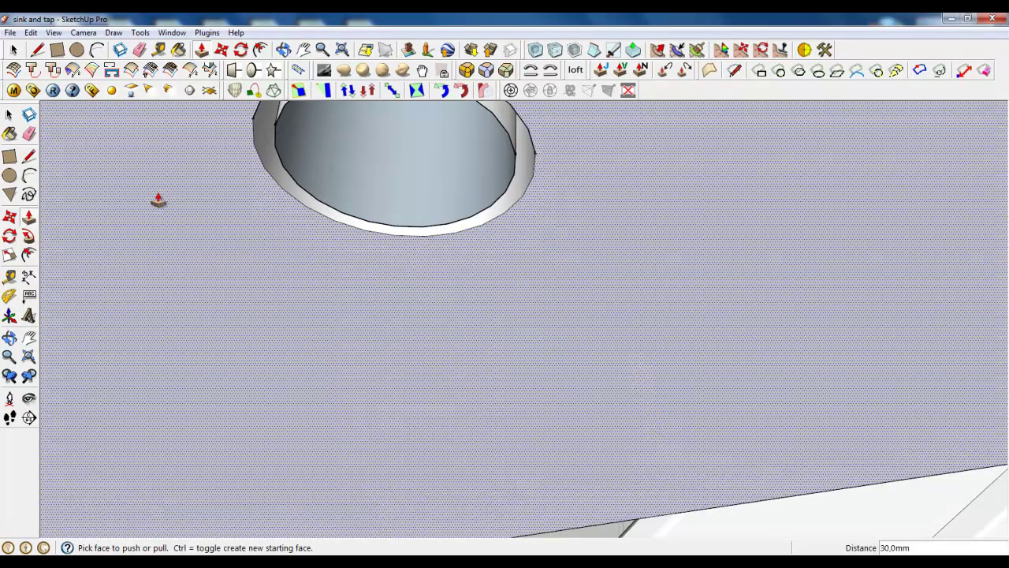
{"action": "left_click", "coordinate": [37, 49]}
{"action": "scroll", "coordinate": [449, 342], "scroll_direction": "down", "scroll_amount": 3}
{"action": "scroll", "coordinate": [389, 237], "scroll_direction": "up", "scroll_amount": 1}
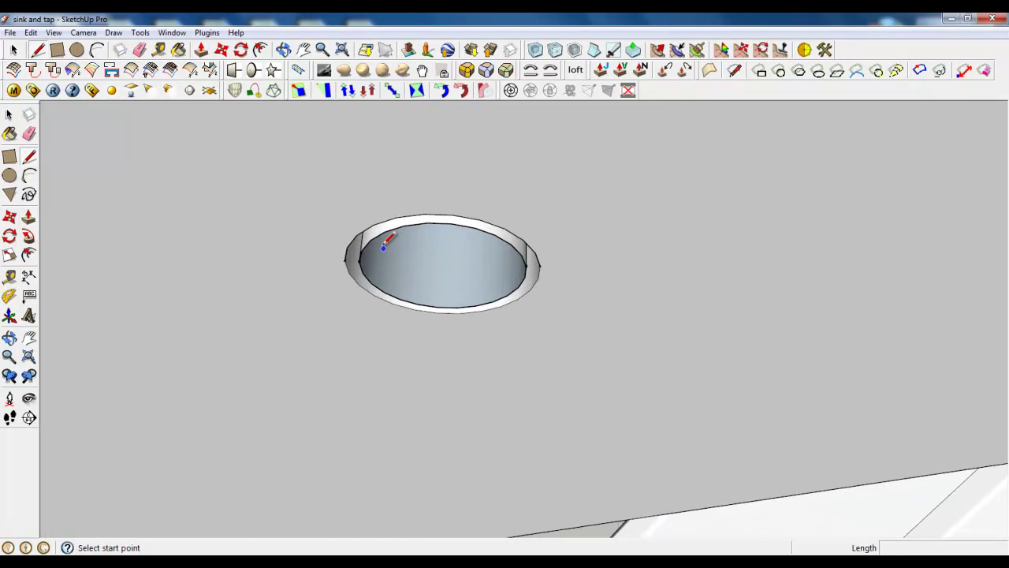
{"action": "left_click", "coordinate": [381, 235]}
{"action": "left_click", "coordinate": [476, 304]}
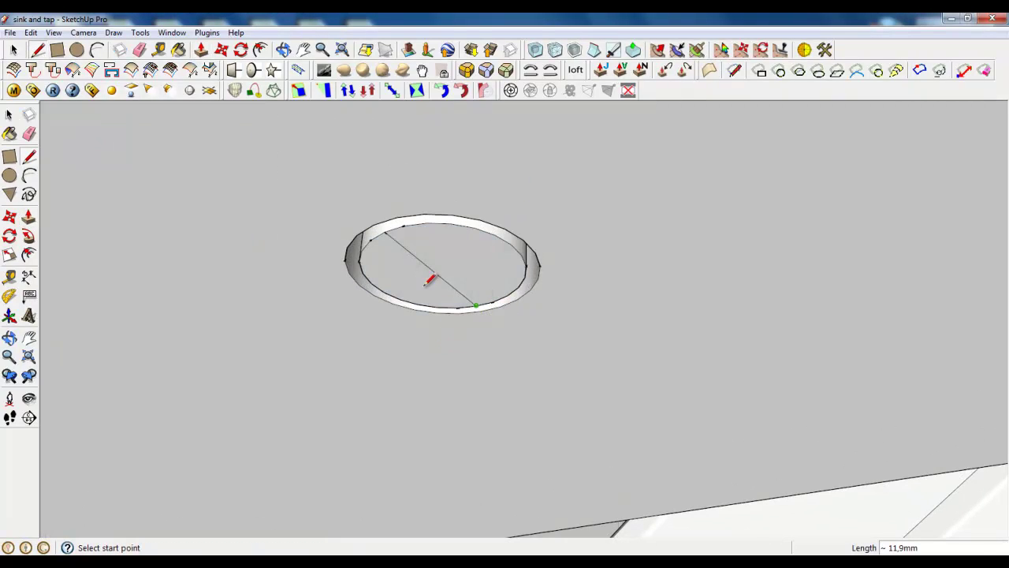
{"action": "left_click", "coordinate": [14, 48]}
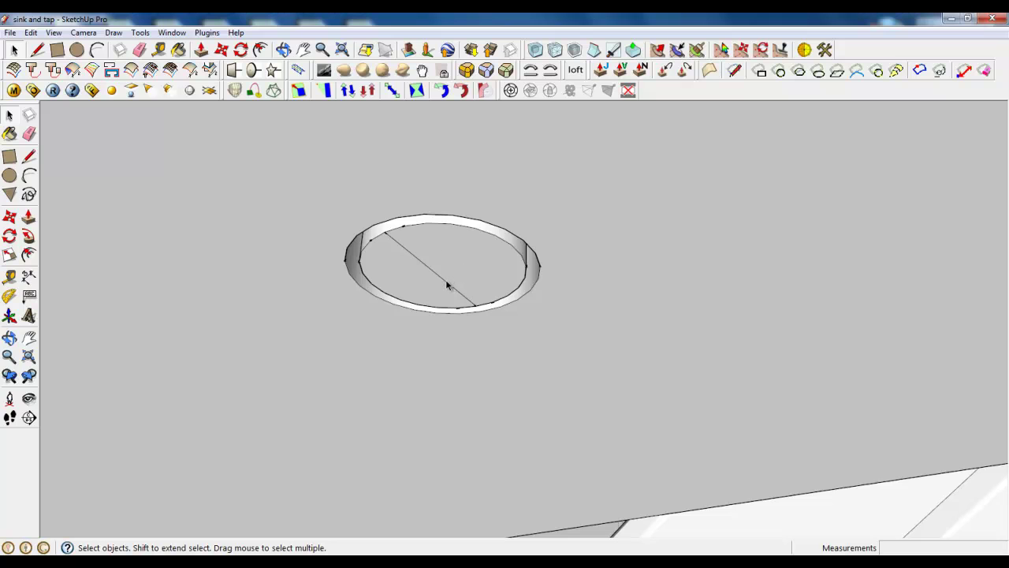
{"action": "left_click", "coordinate": [447, 282]}
Extrude the new disc on the underside near the hood 30 mm downward.
{"action": "left_click", "coordinate": [201, 49]}
{"action": "left_click", "coordinate": [436, 268]}
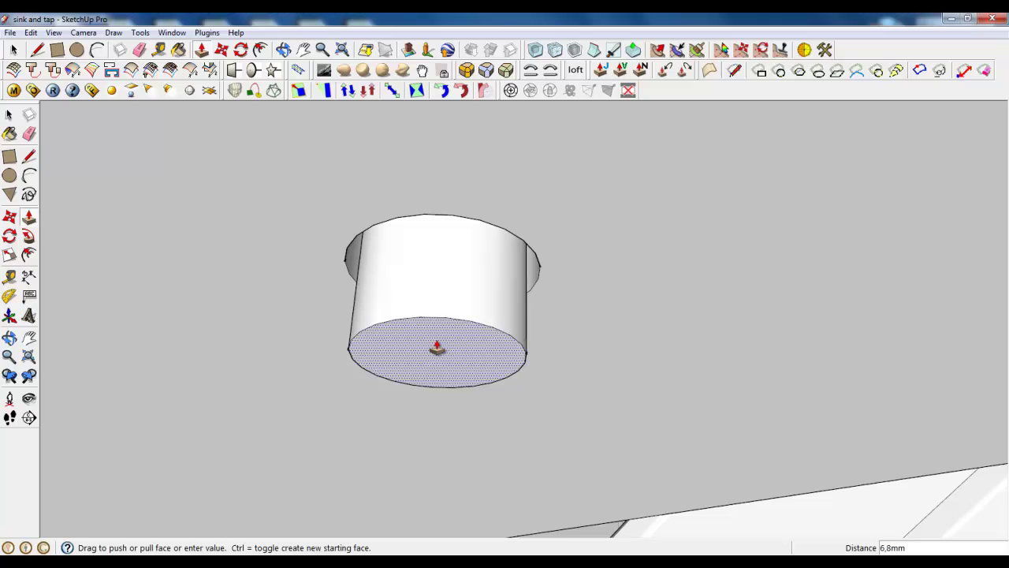
{"action": "type", "text": "30"}
{"action": "key", "text": "Return"}
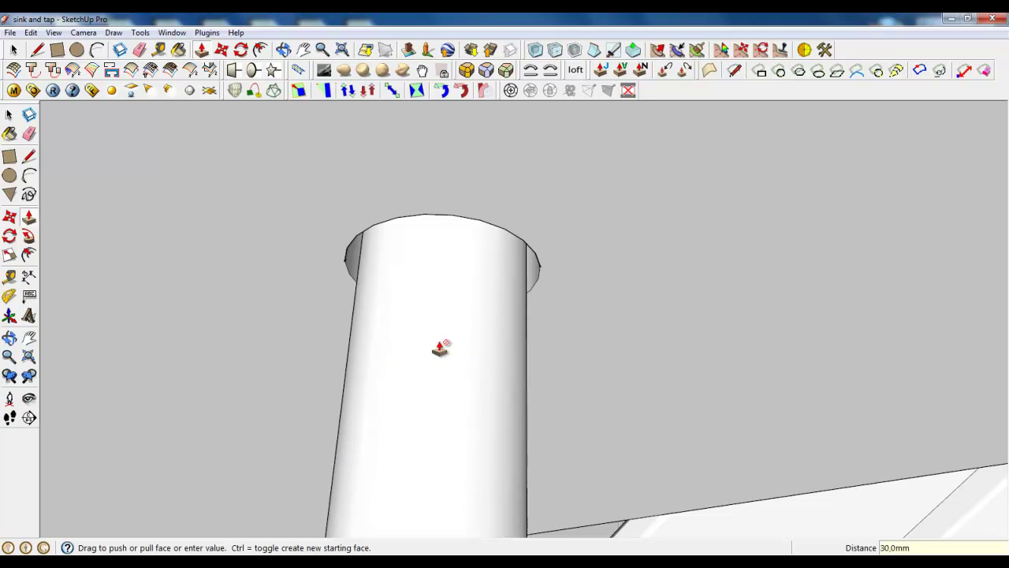
{"action": "scroll", "coordinate": [497, 349], "scroll_direction": "down", "scroll_amount": 10}
Select the whole shelf board and round its edges with Round Corner using a 1 mm offset and 3 segments.
{"action": "key", "text": "space"}
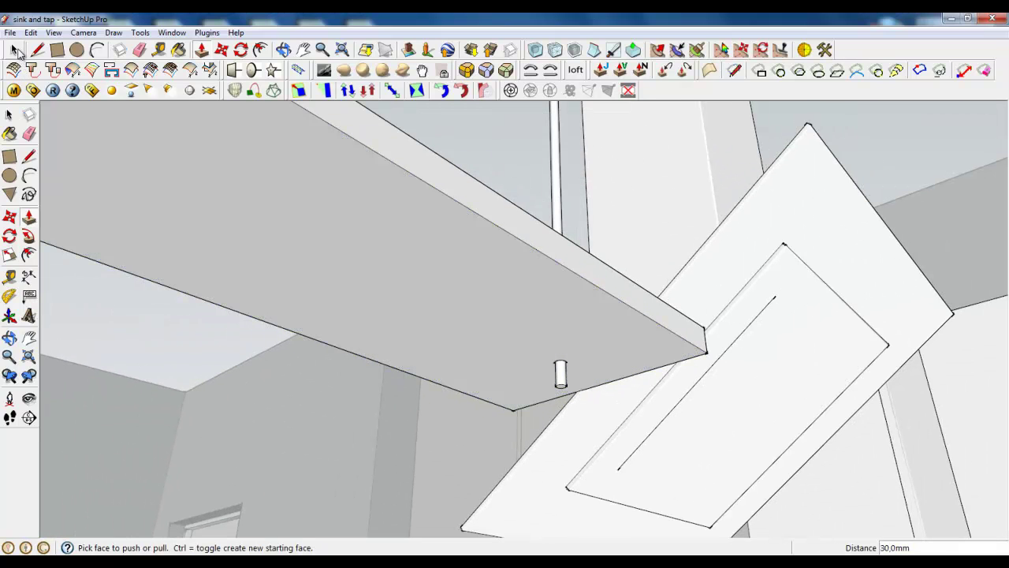
{"action": "triple_click", "coordinate": [349, 241]}
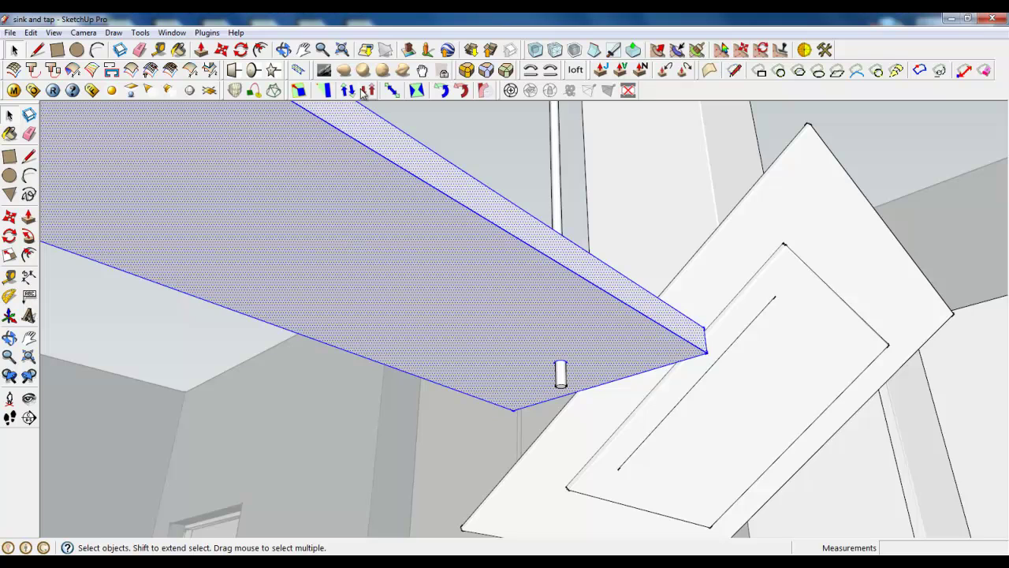
{"action": "left_click", "coordinate": [465, 71]}
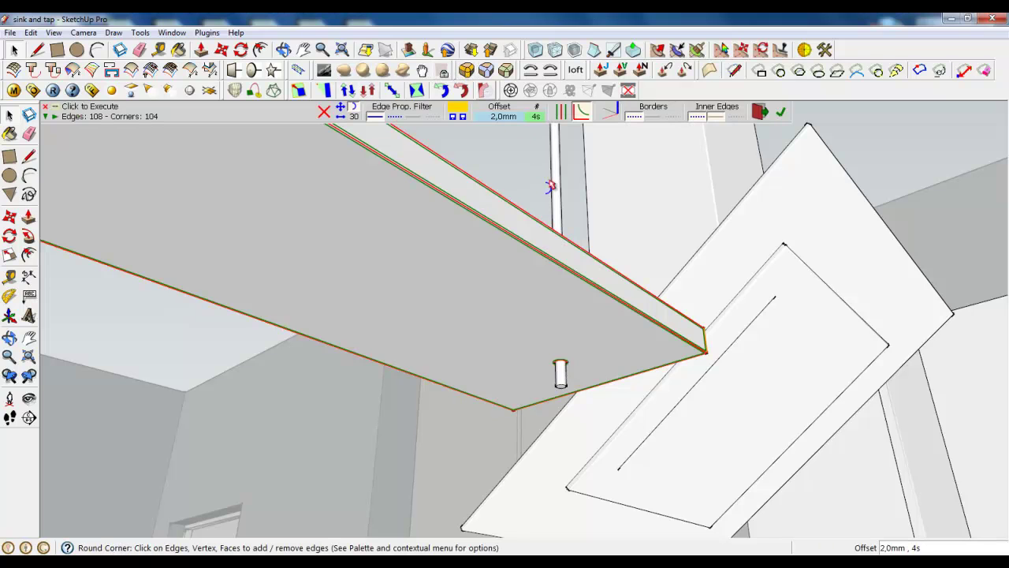
{"action": "left_click", "coordinate": [495, 116]}
{"action": "left_click_drag", "start_coordinate": [511, 239], "coordinate": [488, 265]}
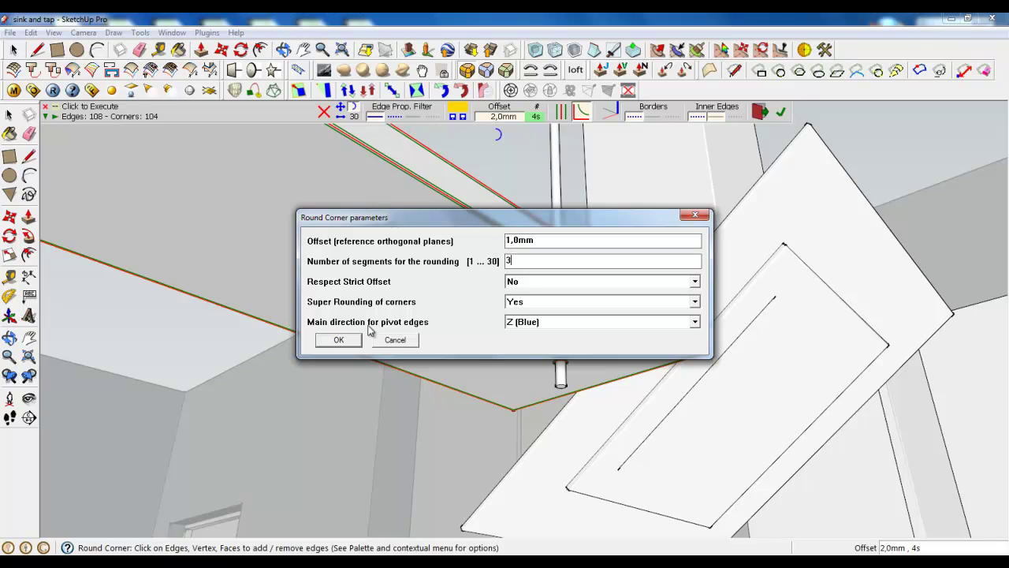
{"action": "left_click", "coordinate": [339, 339]}
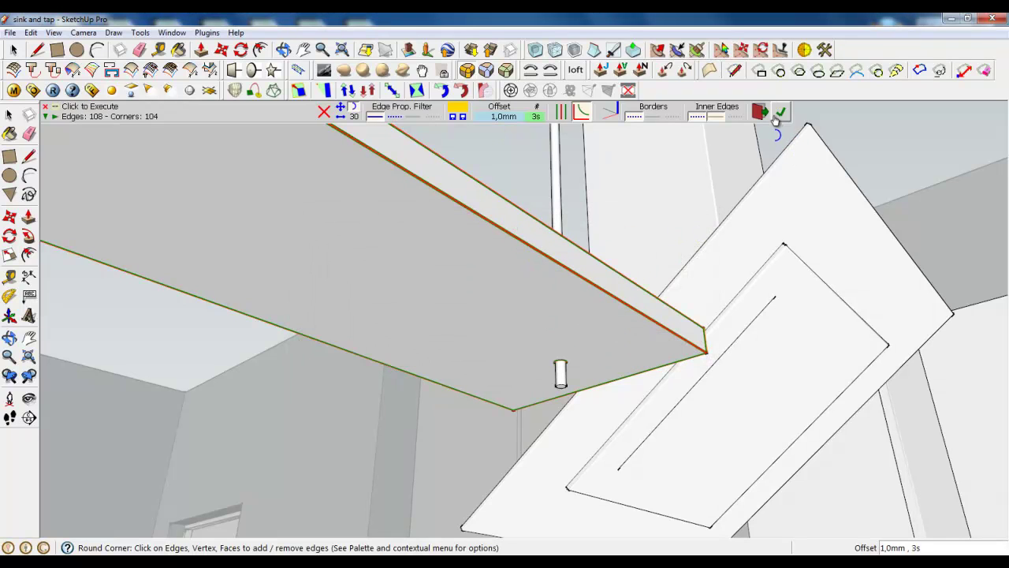
{"action": "left_click", "coordinate": [779, 113]}
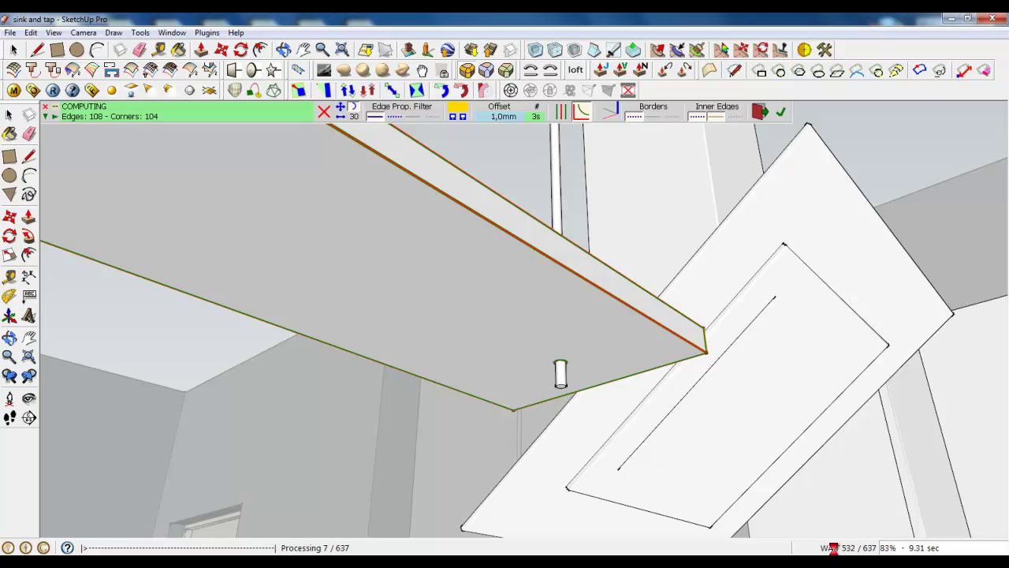
Round the lower rims of both tube ends protruding under the shelf board with Round Corner at a 1 mm offset and 3 segments.
{"action": "scroll", "coordinate": [573, 396], "scroll_direction": "up", "scroll_amount": 5}
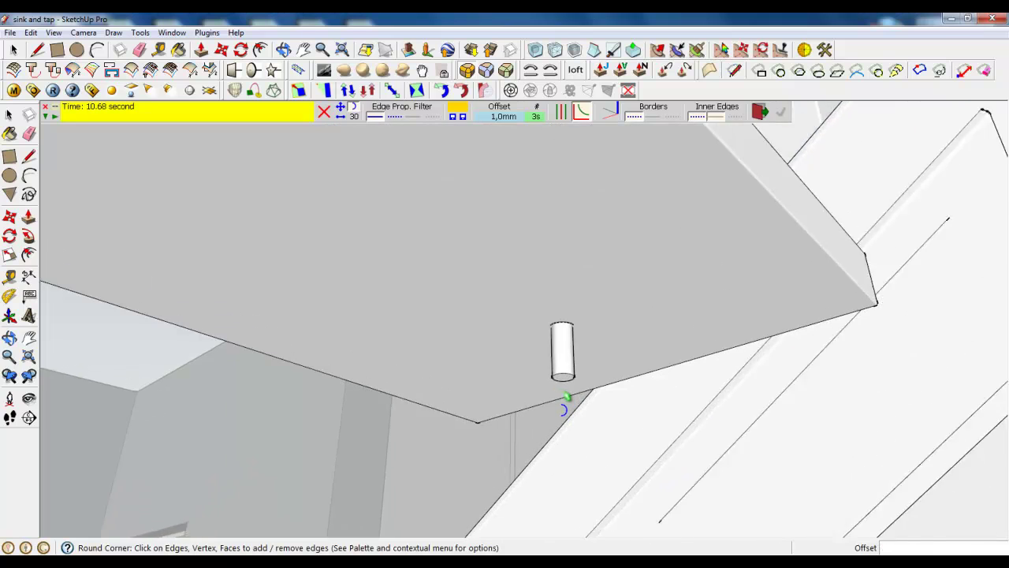
{"action": "left_click", "coordinate": [577, 372]}
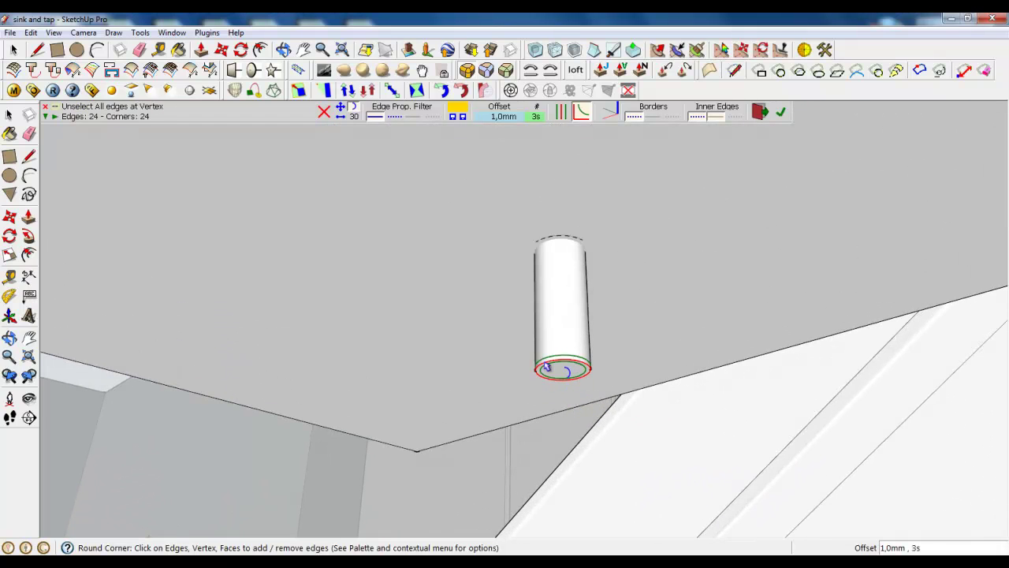
{"action": "scroll", "coordinate": [711, 373], "scroll_direction": "down", "scroll_amount": 2}
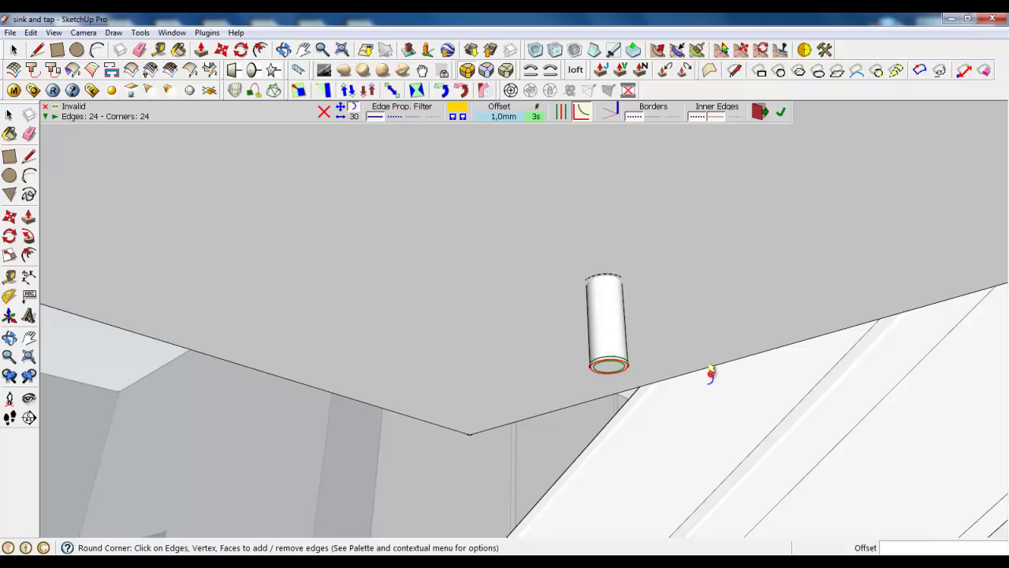
{"action": "scroll", "coordinate": [714, 374], "scroll_direction": "down", "scroll_amount": 6}
{"action": "scroll", "coordinate": [406, 217], "scroll_direction": "up", "scroll_amount": 3}
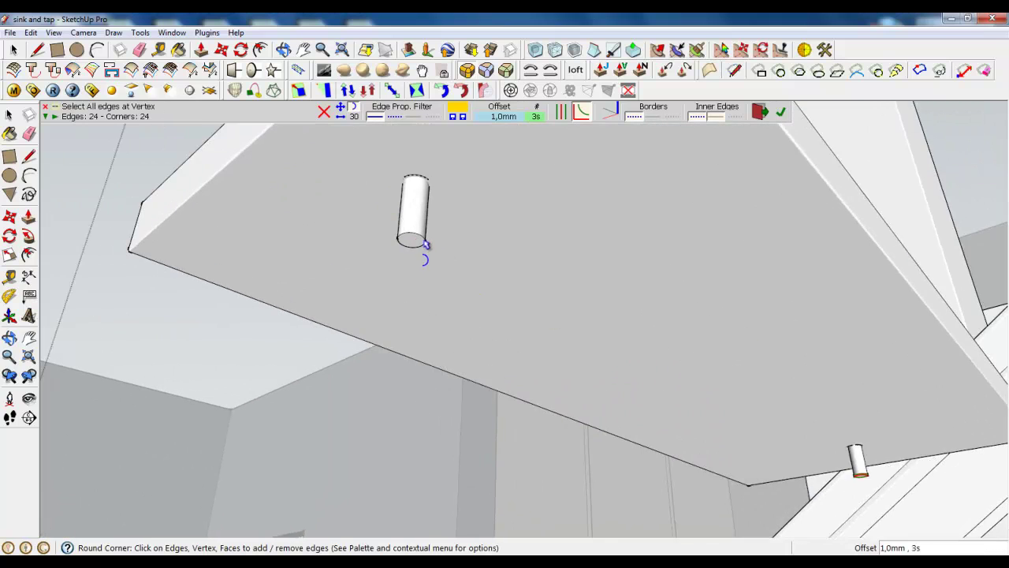
{"action": "scroll", "coordinate": [425, 244], "scroll_direction": "up", "scroll_amount": 4}
{"action": "left_click", "coordinate": [412, 243]}
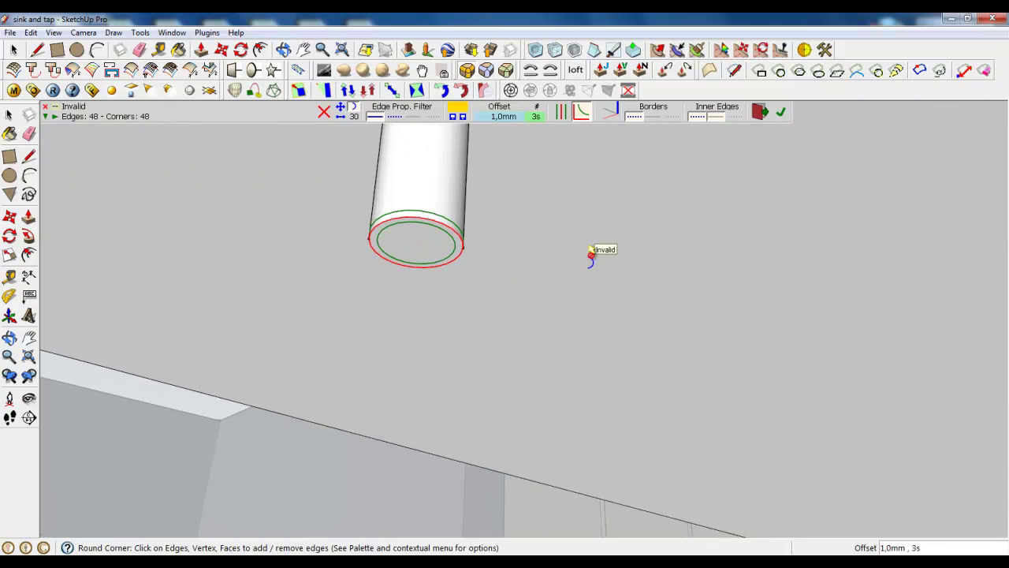
{"action": "left_click", "coordinate": [779, 113]}
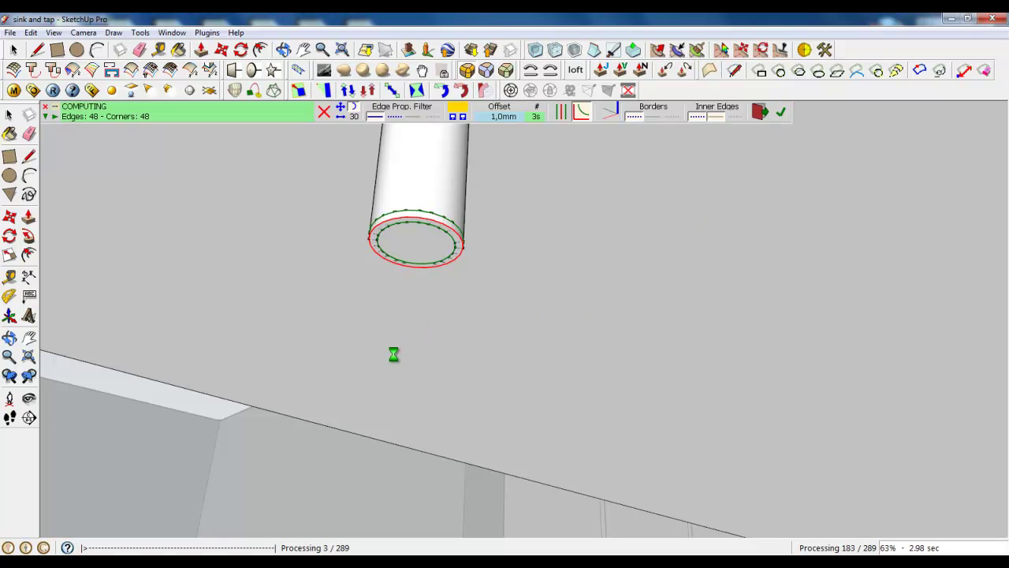
Select the bottom edge of the wall cabinet next to the extractor hood and open its context menu.
{"action": "scroll", "coordinate": [393, 361], "scroll_direction": "down", "scroll_amount": 6}
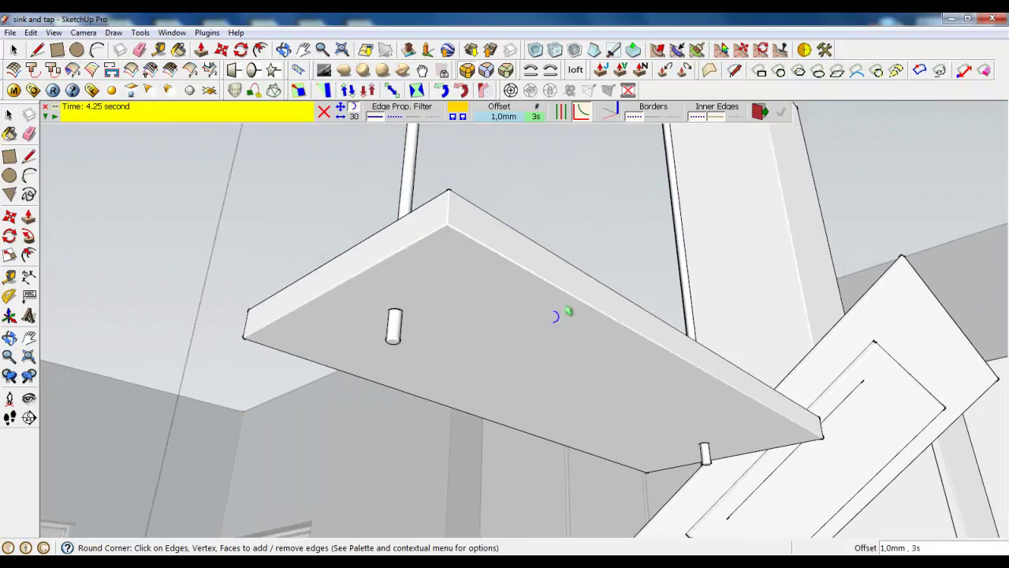
{"action": "middle_click_drag", "start_coordinate": [566, 311], "coordinate": [573, 480]}
{"action": "scroll", "coordinate": [504, 432], "scroll_direction": "down", "scroll_amount": 7}
{"action": "middle_click_drag", "start_coordinate": [513, 421], "coordinate": [530, 412]}
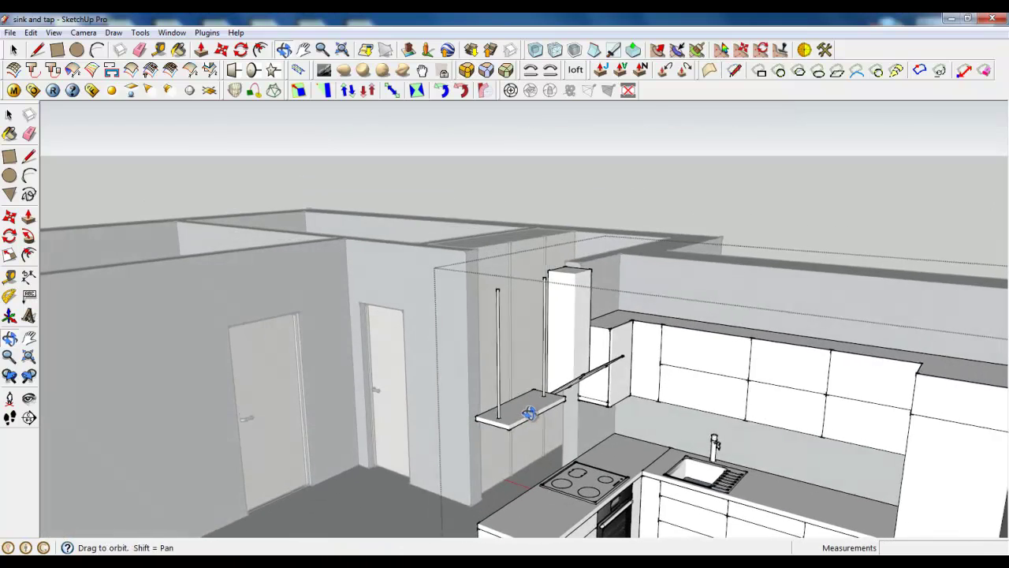
{"action": "left_click", "coordinate": [14, 51]}
{"action": "middle_click_drag", "start_coordinate": [381, 313], "coordinate": [335, 276], "text": "shift"}
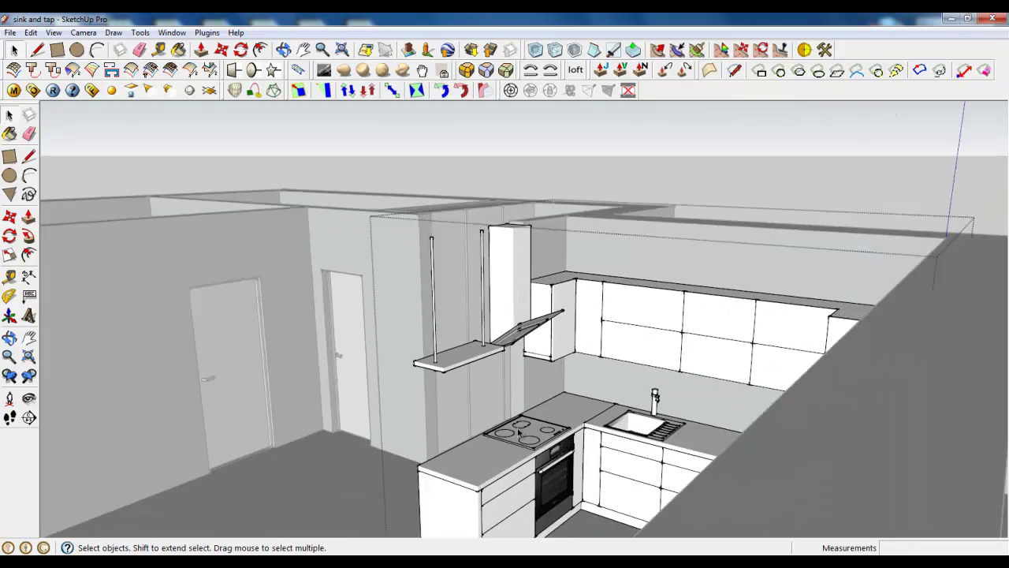
{"action": "mouse_move", "coordinate": [530, 411]}
{"action": "middle_mouse_down"}
{"action": "mouse_move", "coordinate": [547, 426]}
{"action": "mouse_move", "coordinate": [576, 419]}
{"action": "mouse_move", "coordinate": [576, 339]}
{"action": "middle_mouse_up"}
{"action": "scroll", "coordinate": [575, 420], "scroll_direction": "up", "scroll_amount": 2}
{"action": "right_click", "coordinate": [576, 339]}
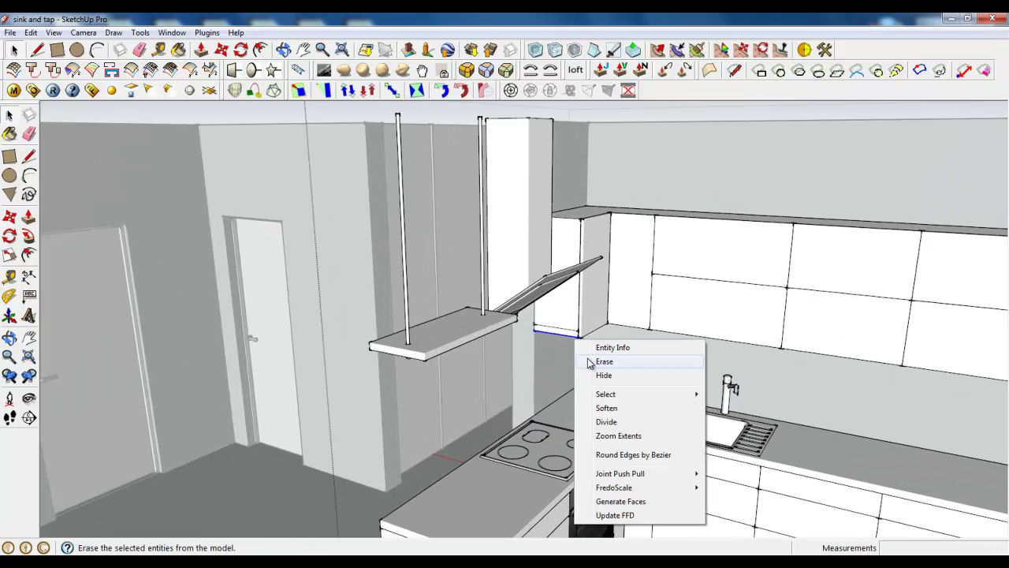